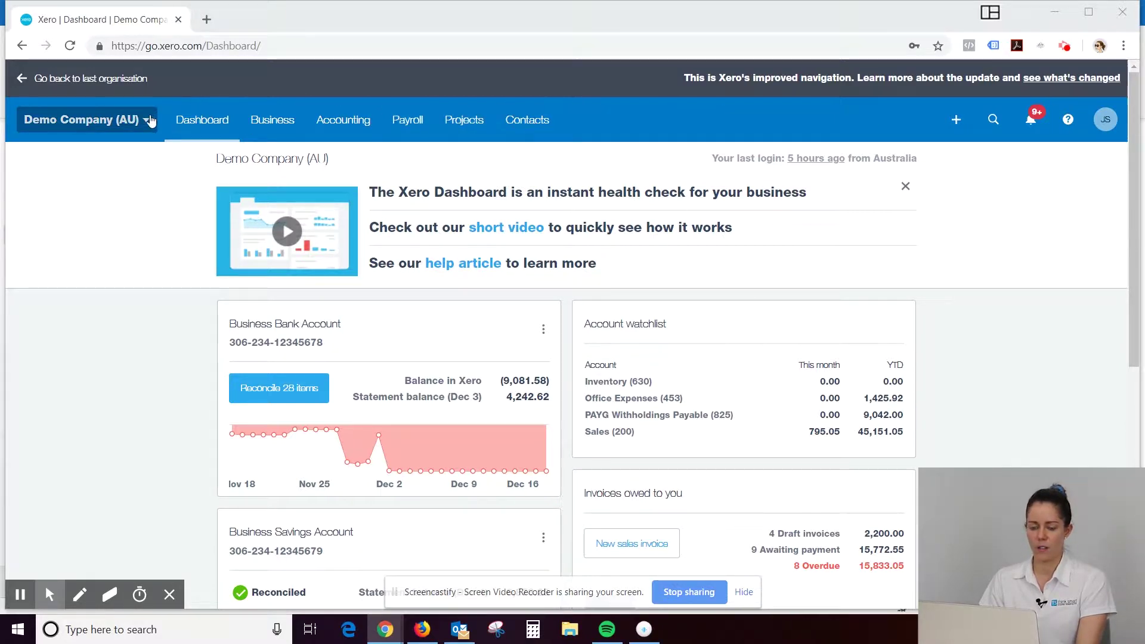
Go from the Demo Company (AU) organisation settings to the Payroll settings page
{"action": "left_click", "coordinate": [146, 119]}
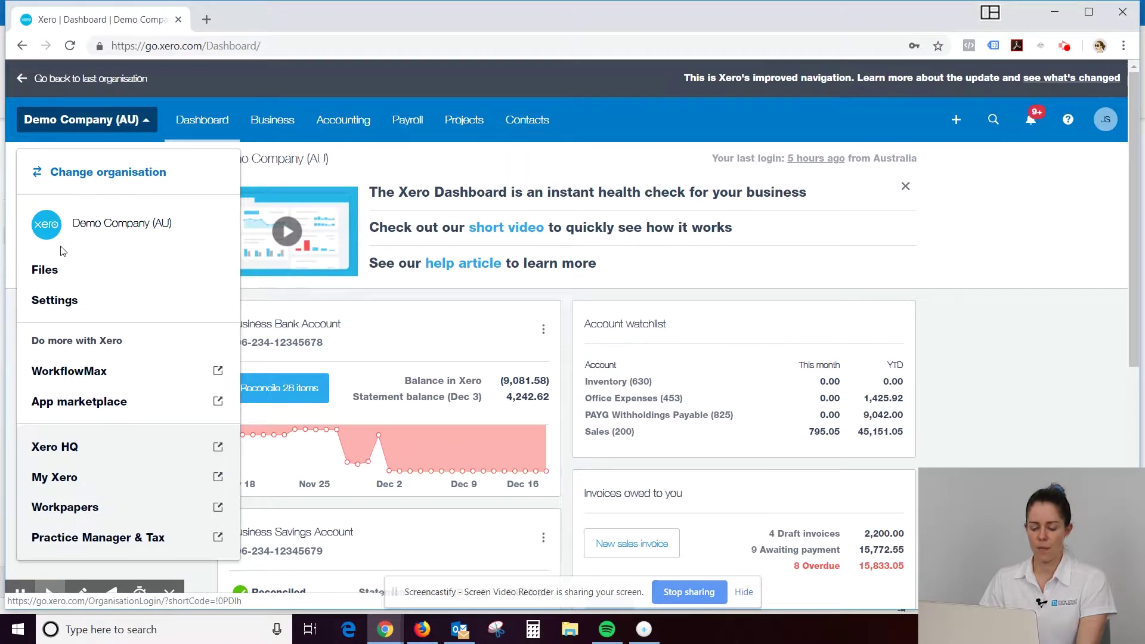
{"action": "left_click", "coordinate": [58, 300]}
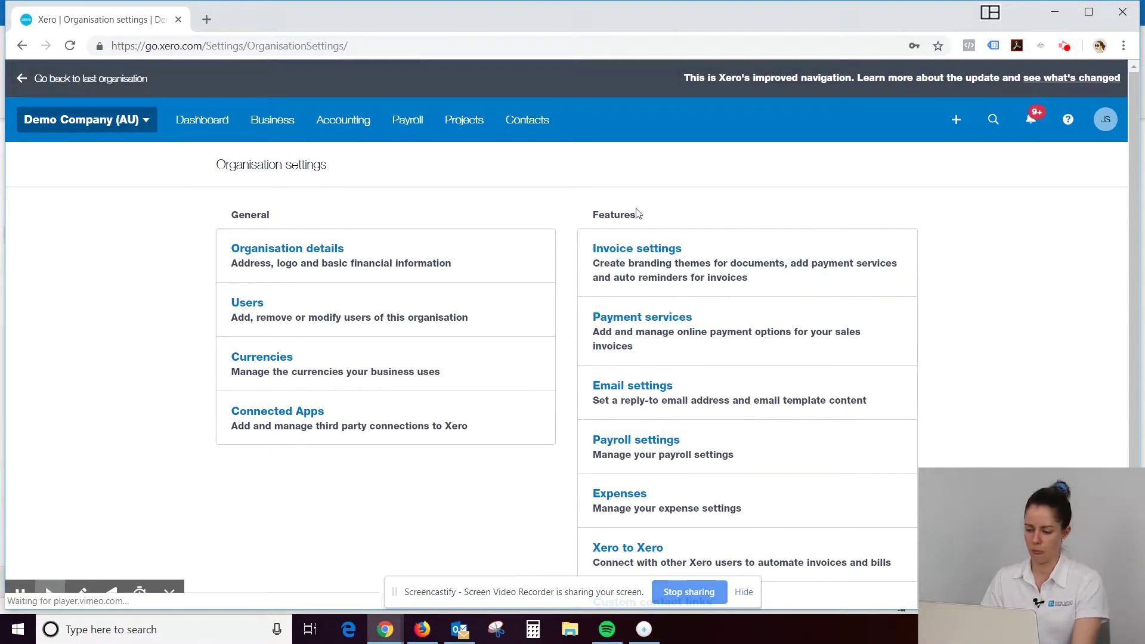
{"action": "left_click_drag", "start_coordinate": [1132, 174], "coordinate": [1140, 267]}
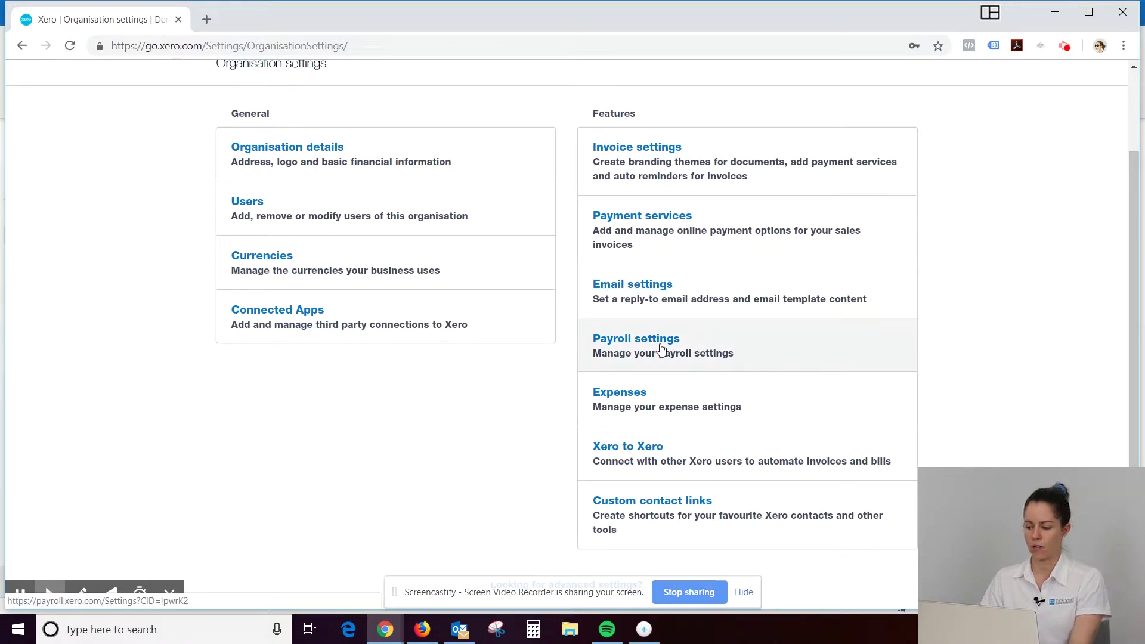
{"action": "left_click", "coordinate": [661, 349]}
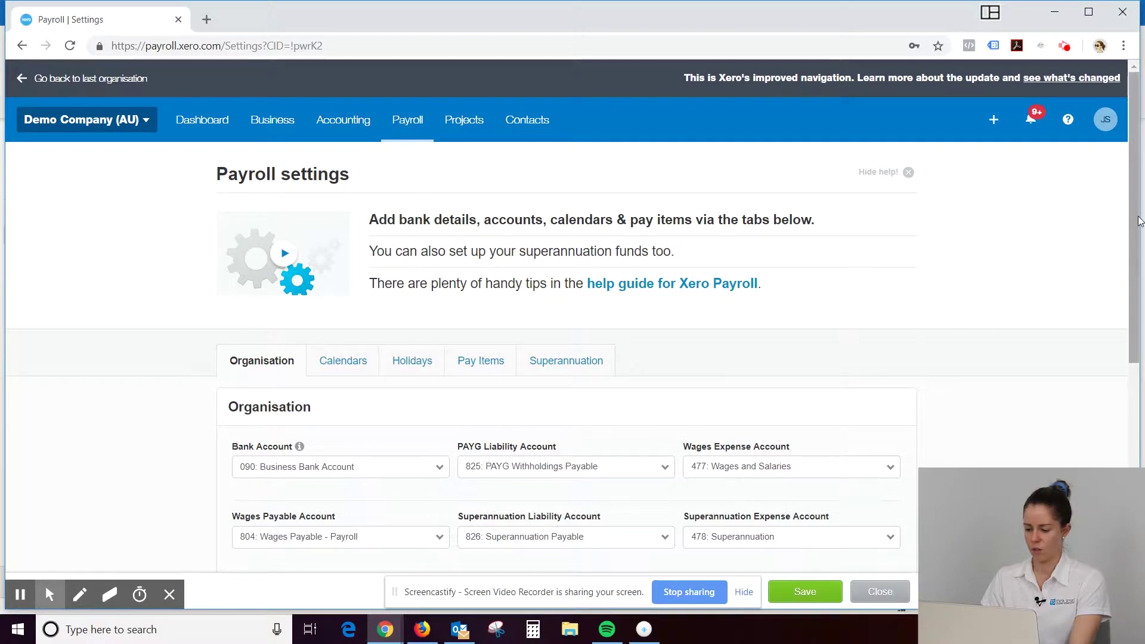
Tick Show Employment Basis under Payslip Options and save the payroll Organisation settings
{"action": "left_click_drag", "start_coordinate": [1137, 215], "coordinate": [1119, 353]}
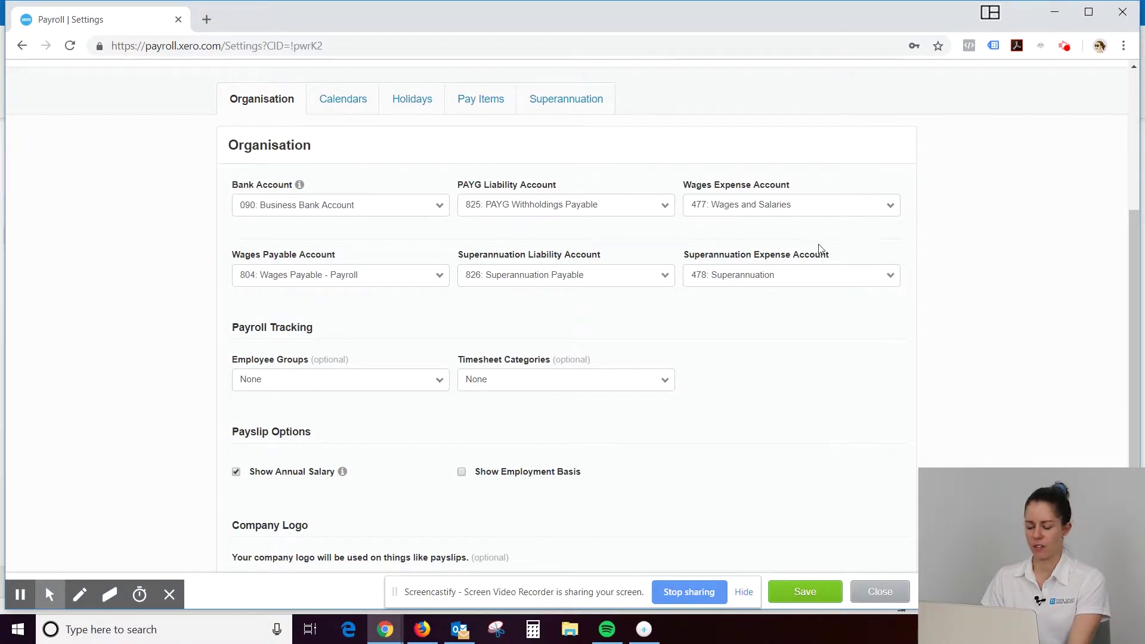
{"action": "scroll", "coordinate": [1132, 334], "scroll_direction": "down", "scroll_amount": 1}
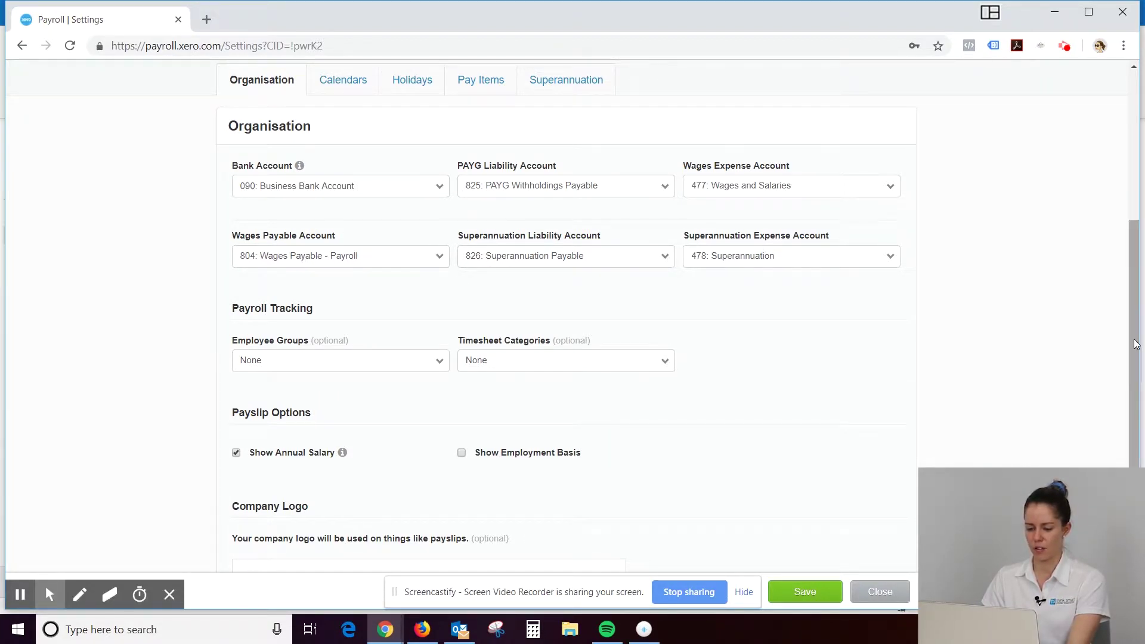
{"action": "left_click_drag", "start_coordinate": [1132, 334], "coordinate": [1136, 377]}
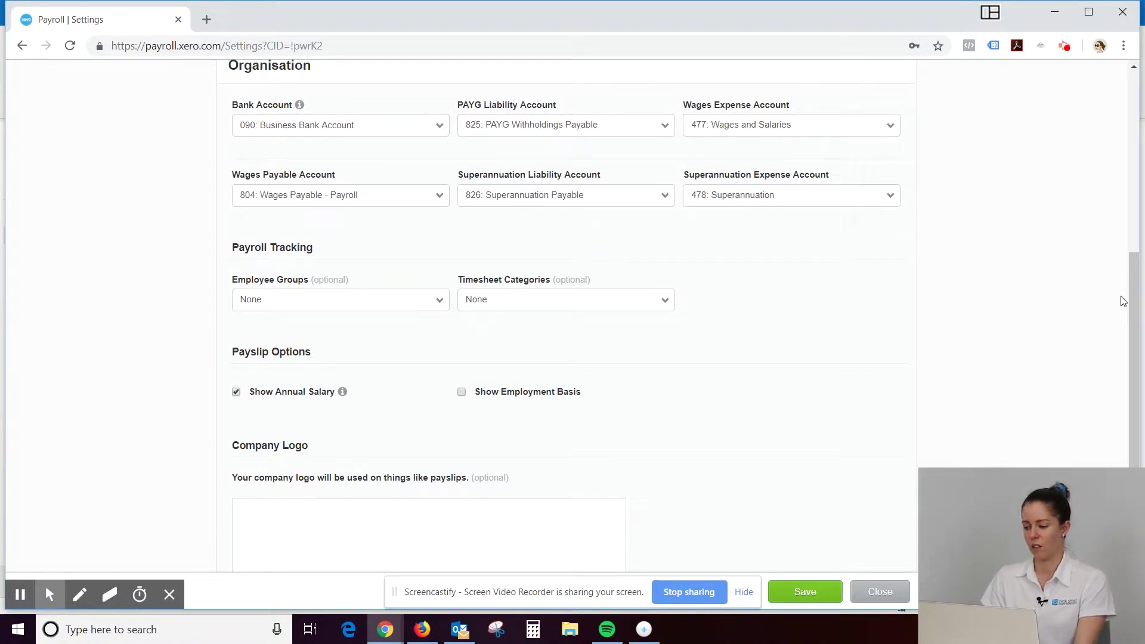
{"action": "left_click_drag", "start_coordinate": [1132, 305], "coordinate": [1134, 330]}
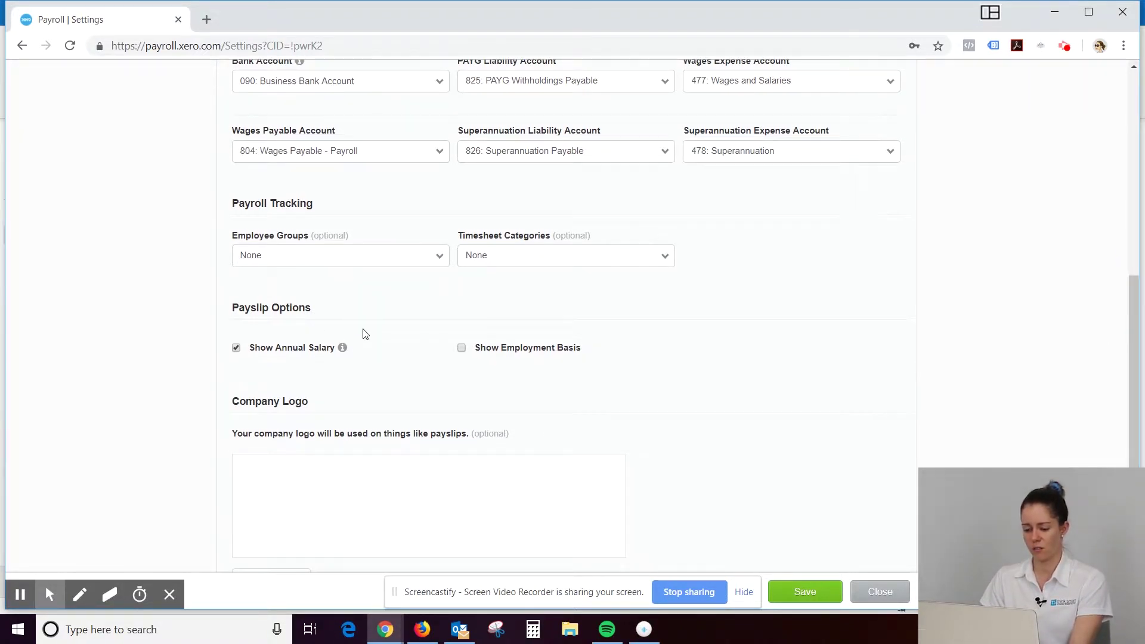
{"action": "scroll", "coordinate": [493, 341], "scroll_direction": "down", "scroll_amount": 1}
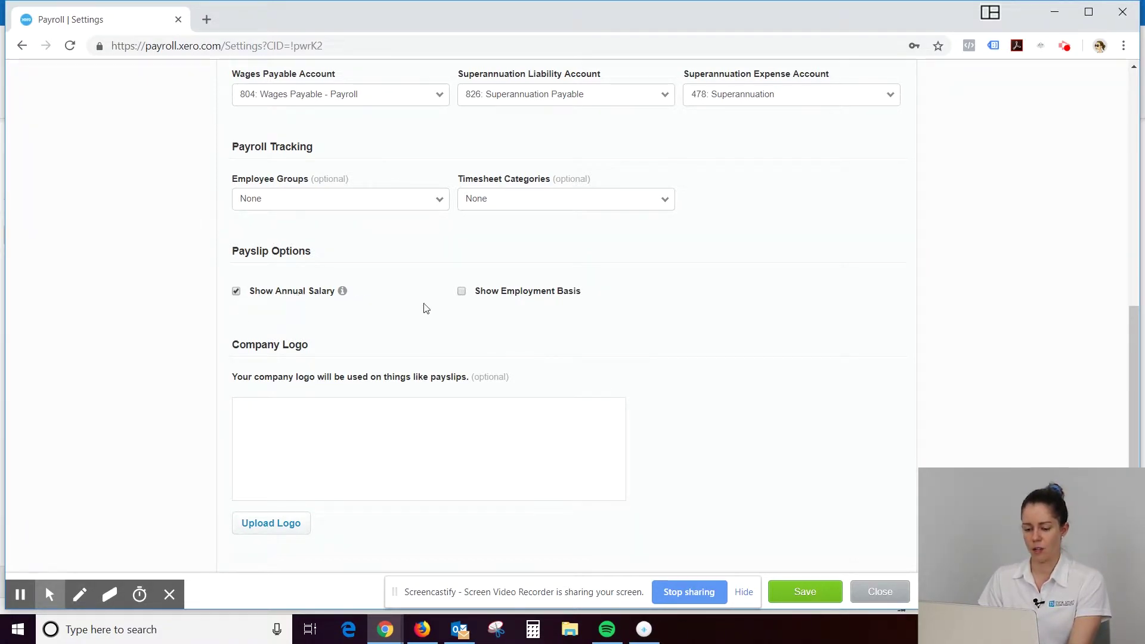
{"action": "left_click_drag", "start_coordinate": [1136, 396], "coordinate": [1141, 386]}
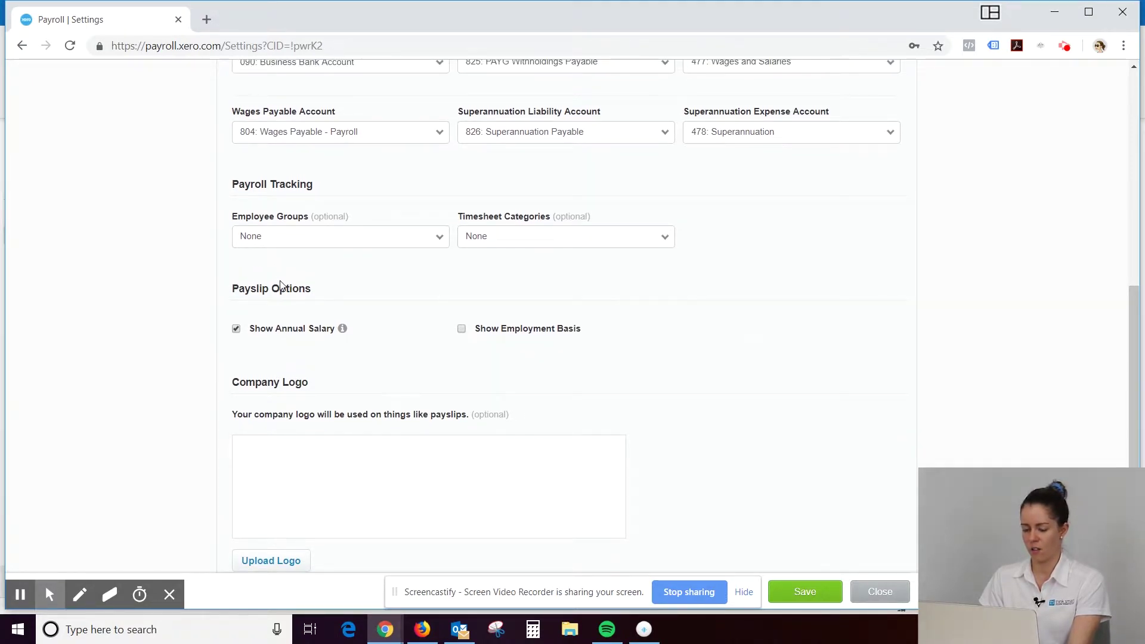
{"action": "left_click", "coordinate": [516, 335]}
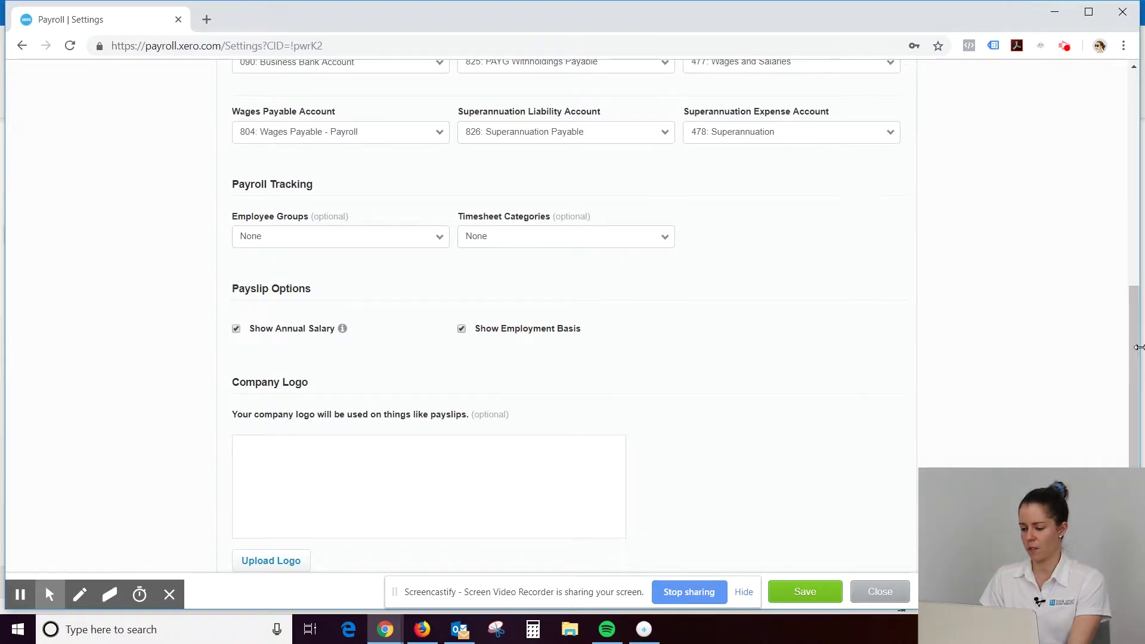
{"action": "left_click", "coordinate": [800, 592]}
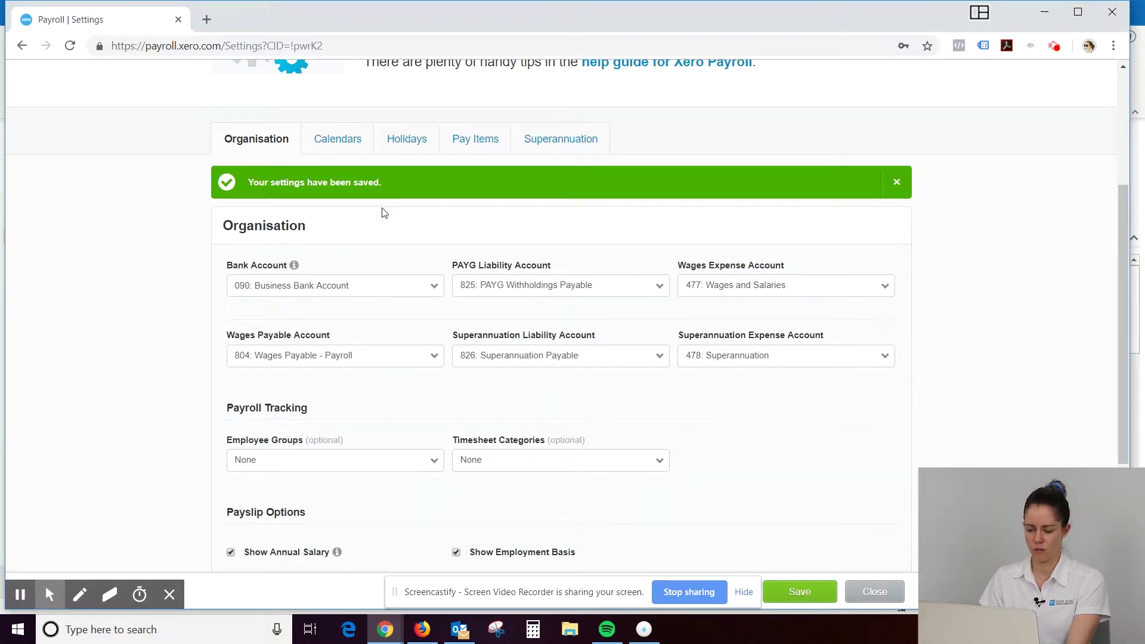
View the existing Fortnightly and Weekly pay calendars on the Calendars tab
{"action": "left_click", "coordinate": [332, 156]}
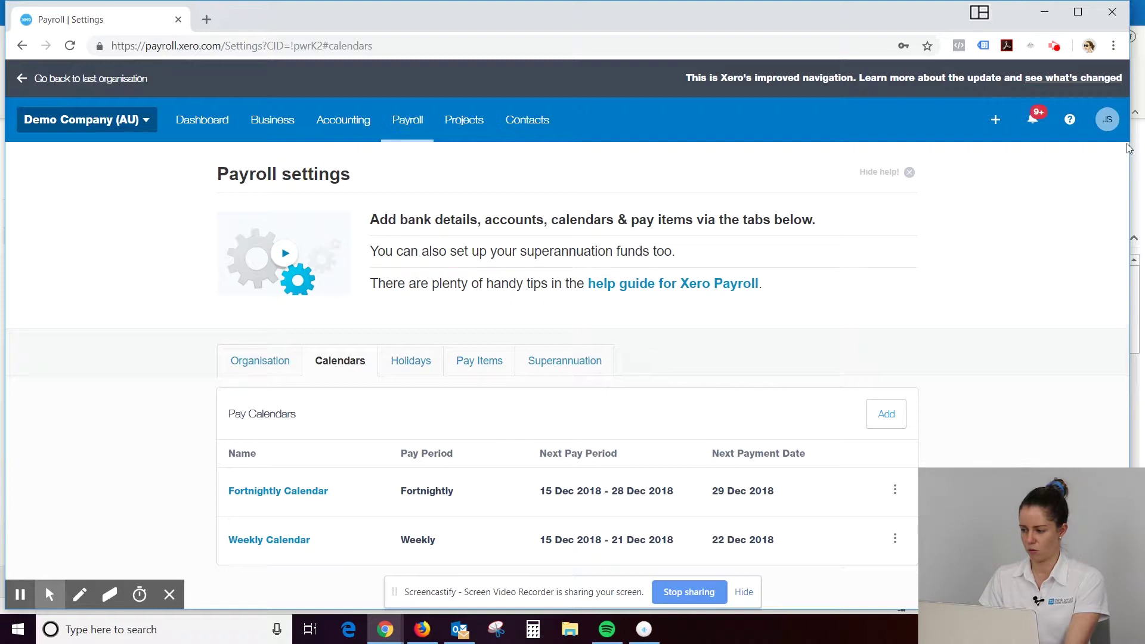
{"action": "left_click_drag", "start_coordinate": [1131, 164], "coordinate": [1144, 167]}
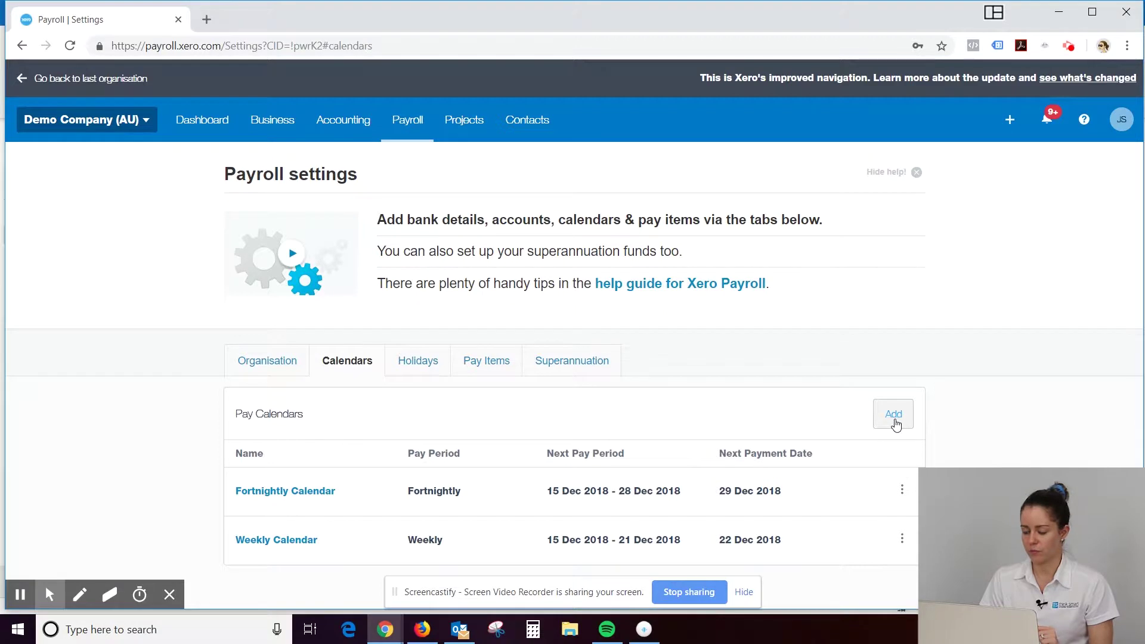
{"action": "left_click", "coordinate": [894, 418]}
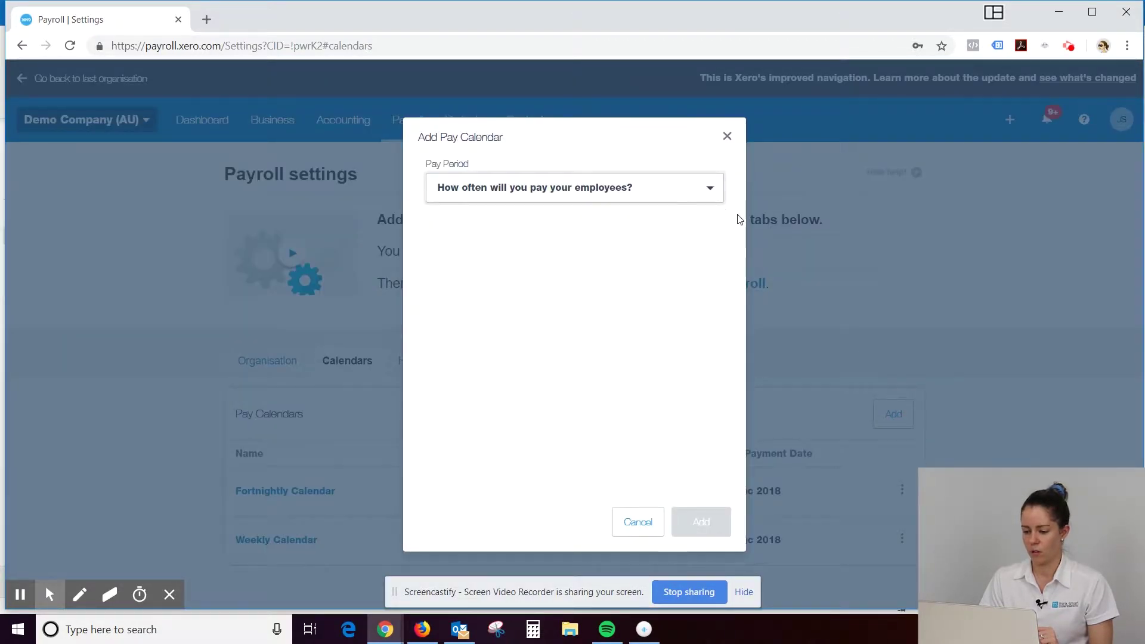
Create a Weekly pay calendar named 'Weekly Thur-Wed'
{"action": "left_click", "coordinate": [712, 190]}
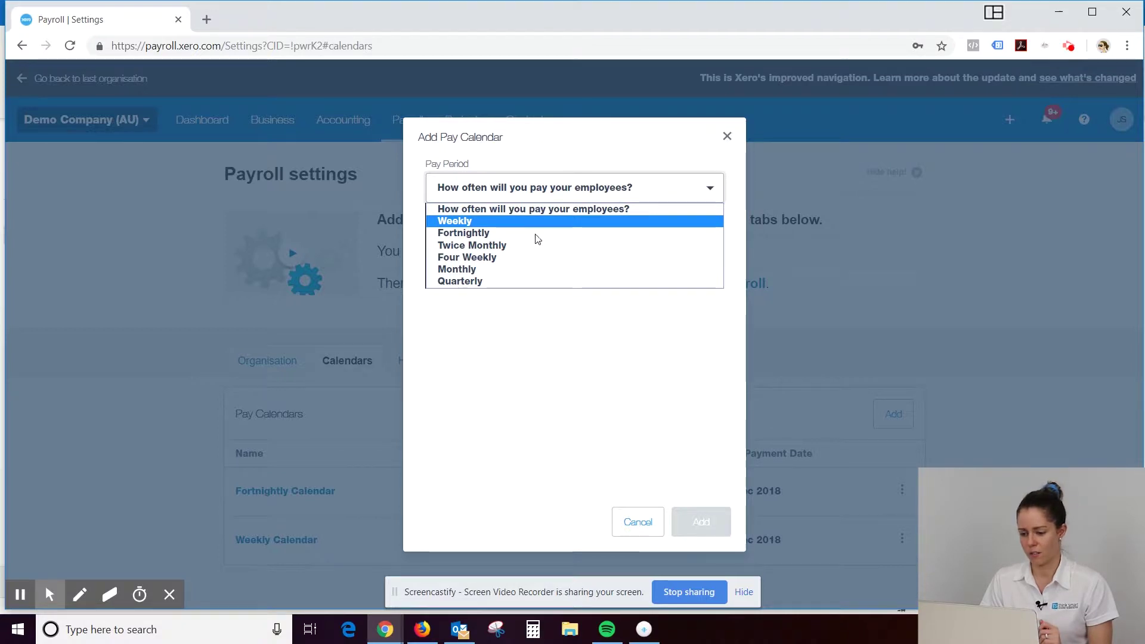
{"action": "left_click", "coordinate": [520, 223]}
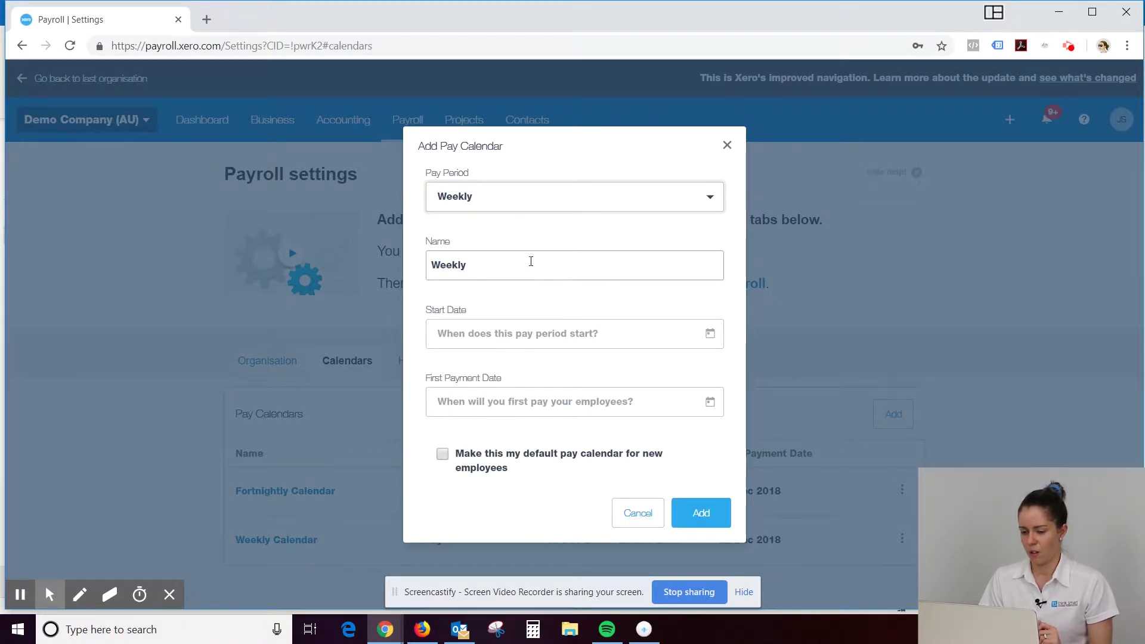
{"action": "left_click", "coordinate": [499, 258]}
{"action": "double_click", "coordinate": [447, 263]}
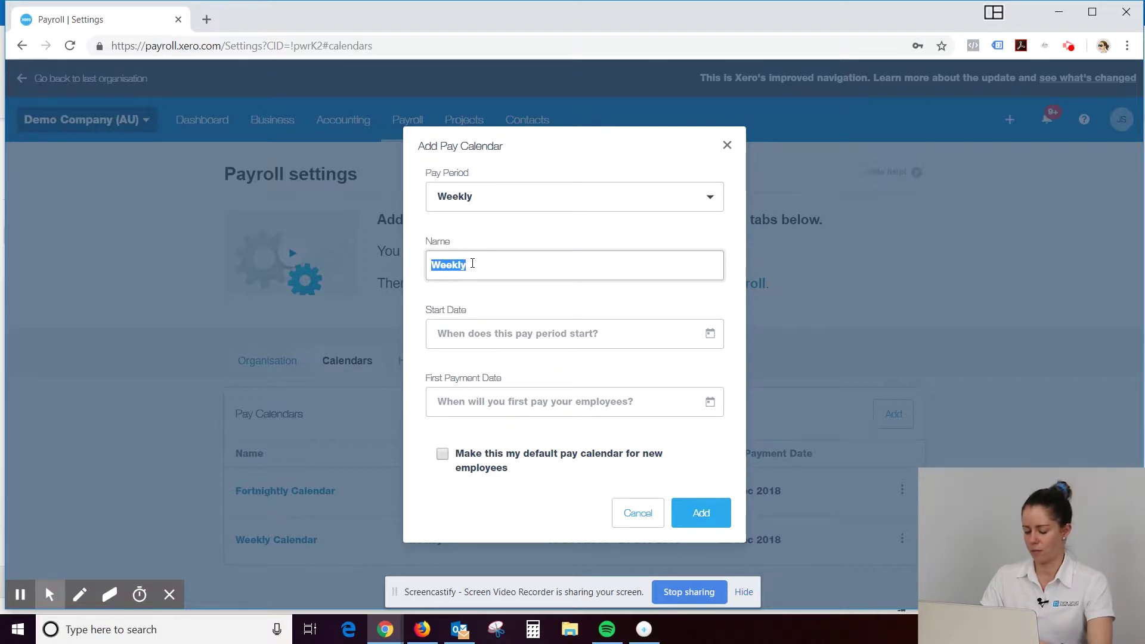
{"action": "key", "text": "BackSpace"}
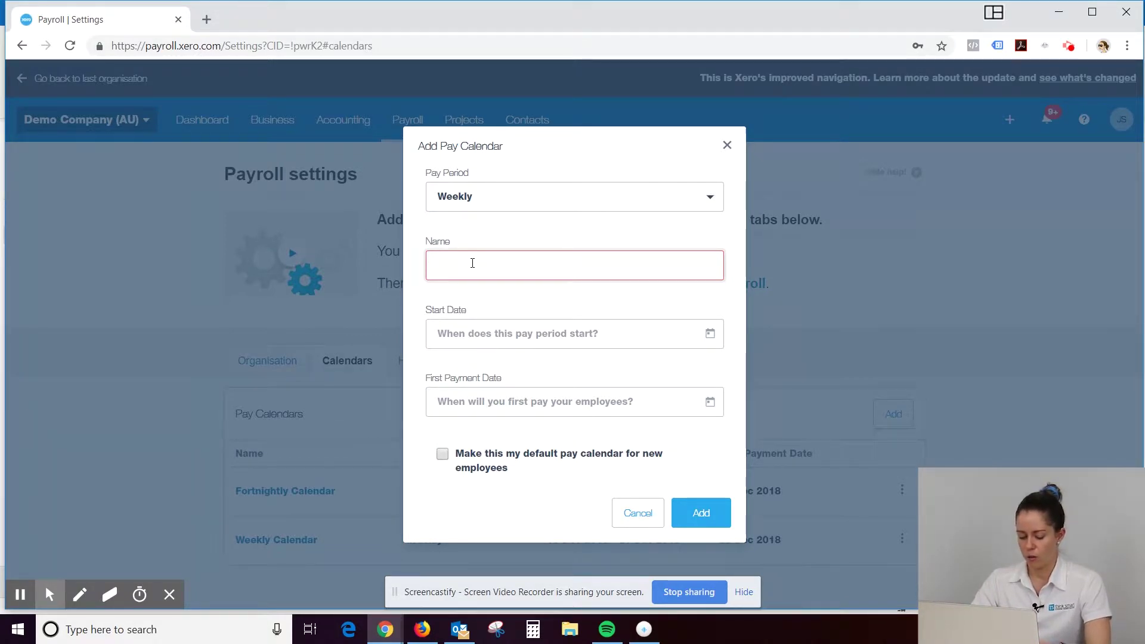
{"action": "type", "text": "Weekly "}
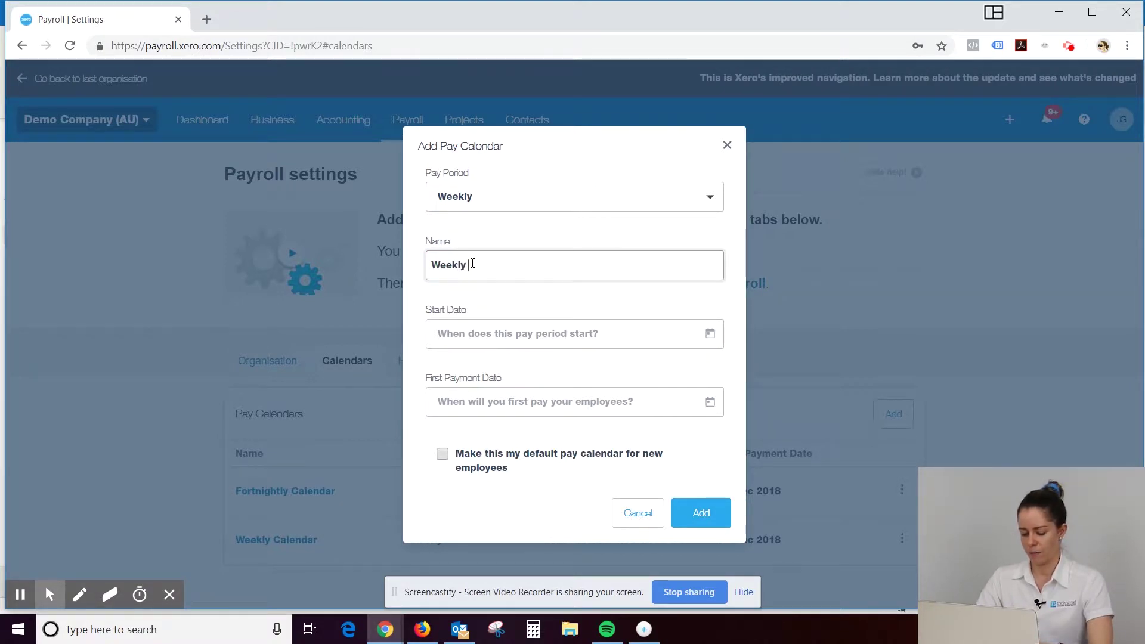
{"action": "type", "text": "Thur"}
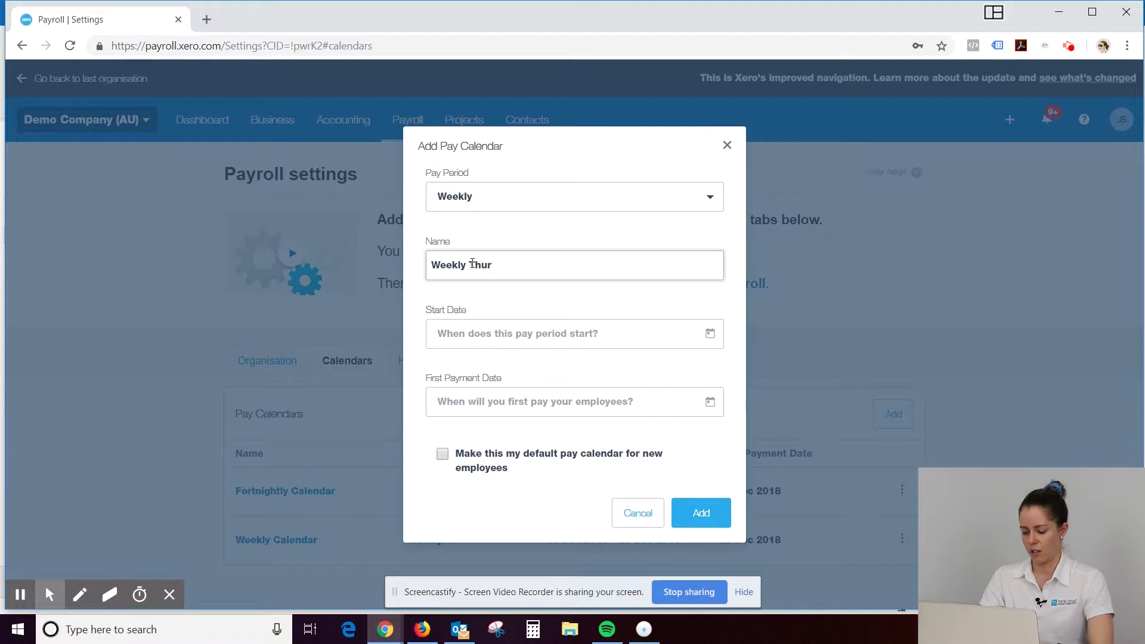
{"action": "type", "text": "-Wed"}
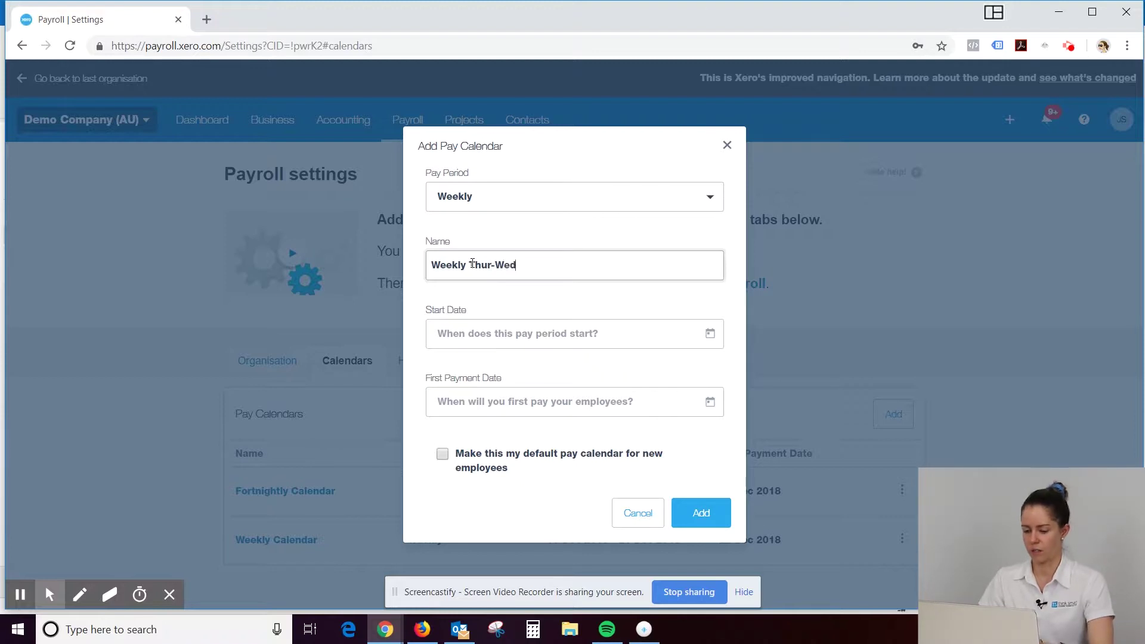
Set start date 13 Dec 2018 and first payment 20 Dec 2018, make it default, and add it
{"action": "left_click", "coordinate": [709, 334]}
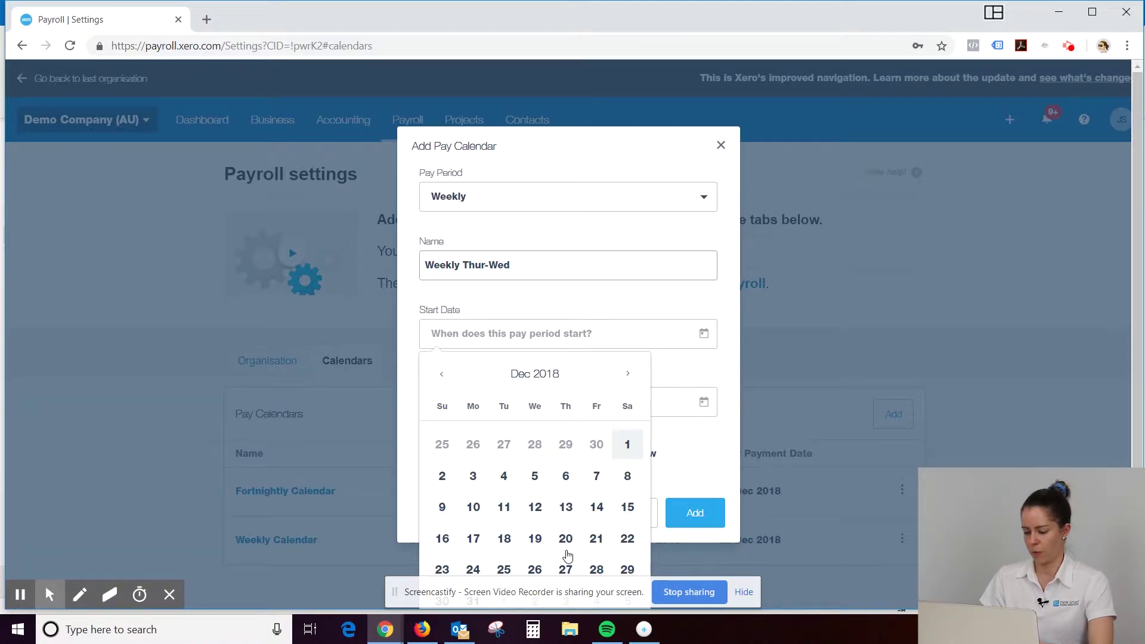
{"action": "left_click", "coordinate": [568, 508]}
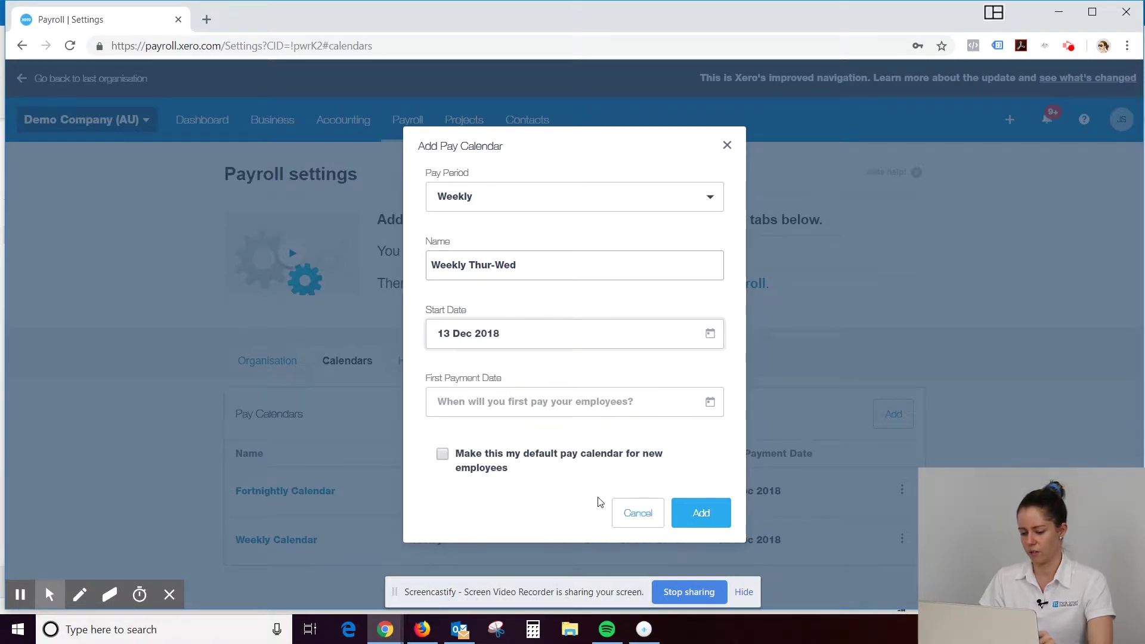
{"action": "left_click", "coordinate": [719, 406]}
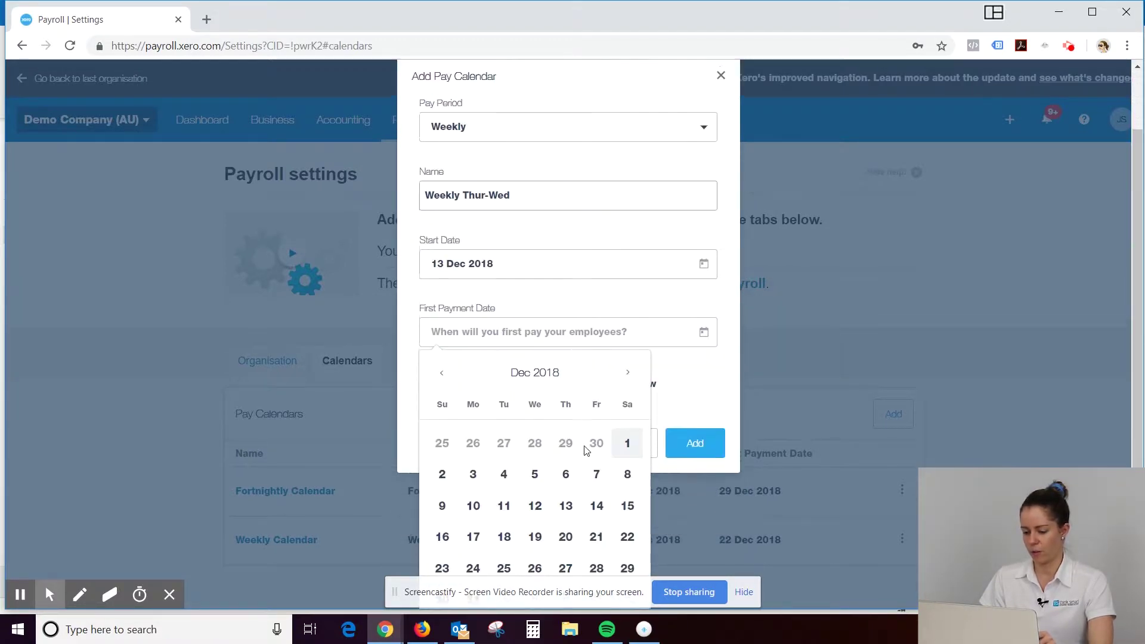
{"action": "scroll", "coordinate": [583, 448], "scroll_direction": "down", "scroll_amount": 2}
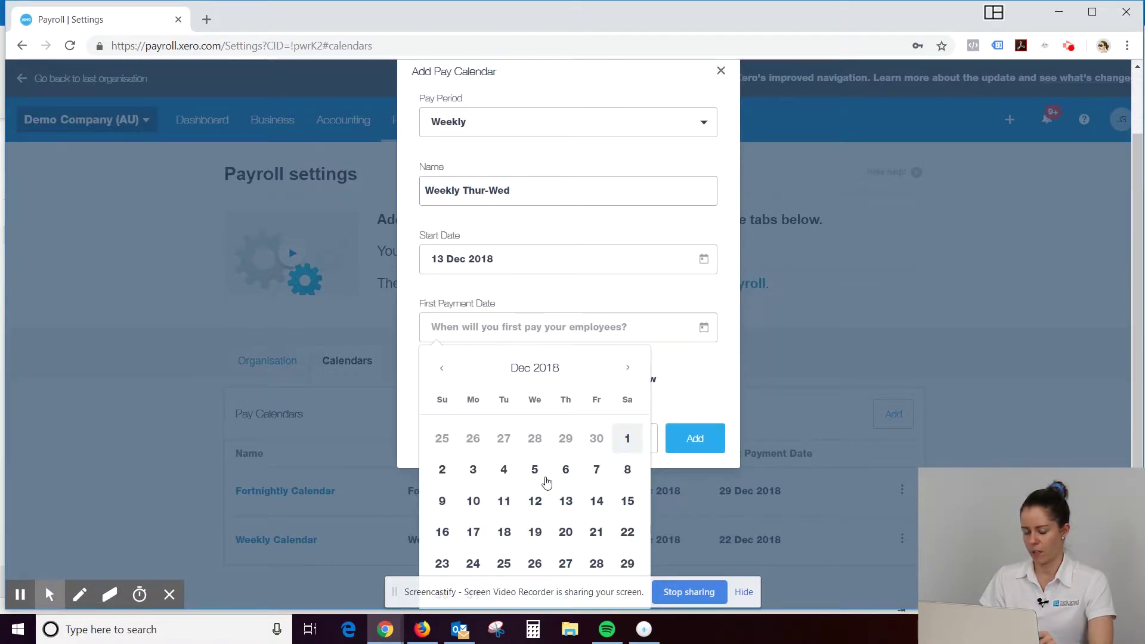
{"action": "left_click", "coordinate": [566, 532]}
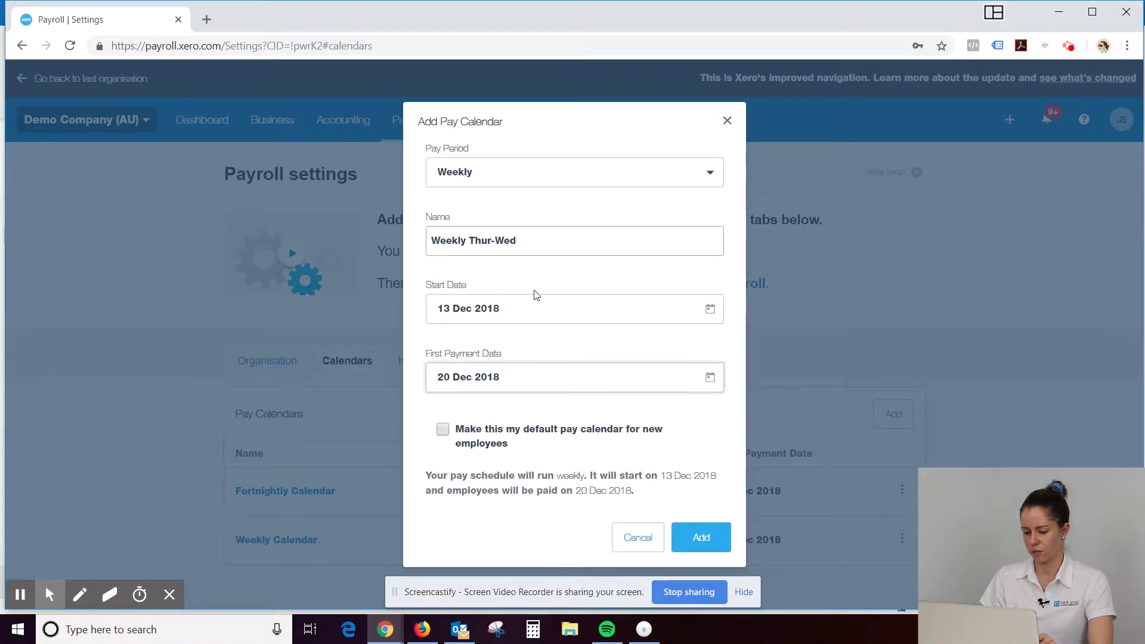
{"action": "left_click", "coordinate": [463, 443]}
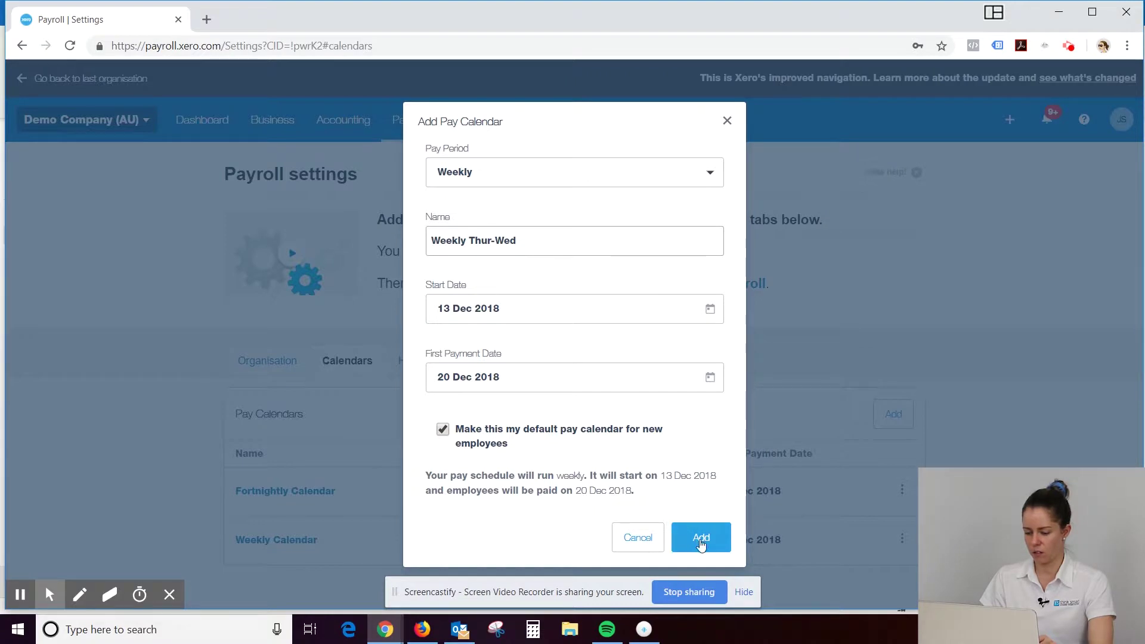
{"action": "left_click", "coordinate": [676, 539]}
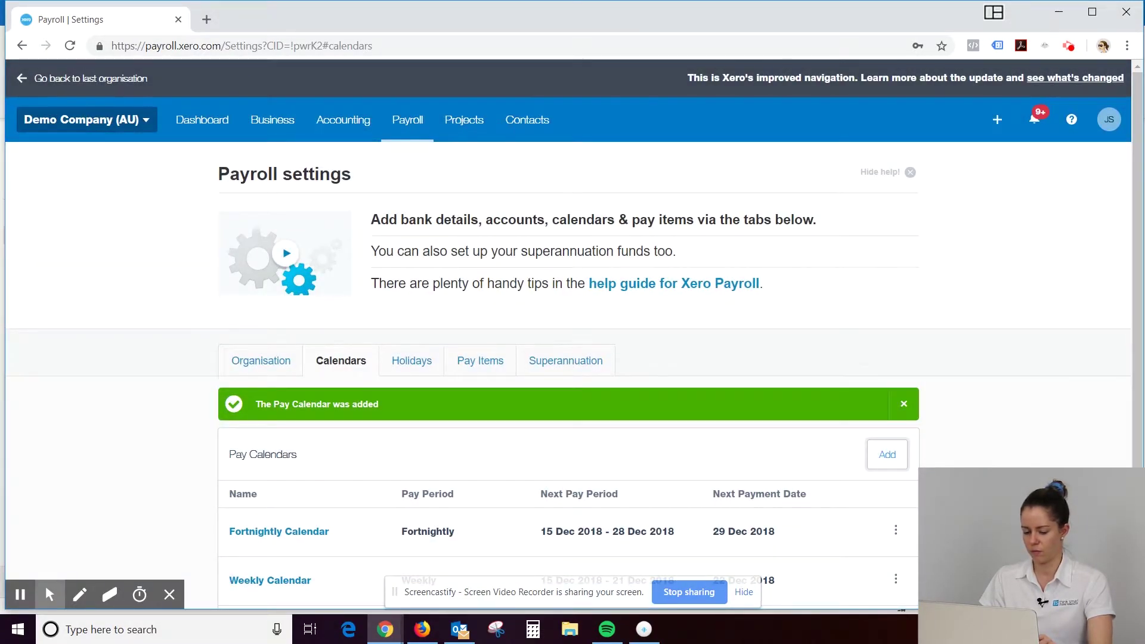
{"action": "scroll", "coordinate": [94, 464], "scroll_direction": "down", "scroll_amount": 1}
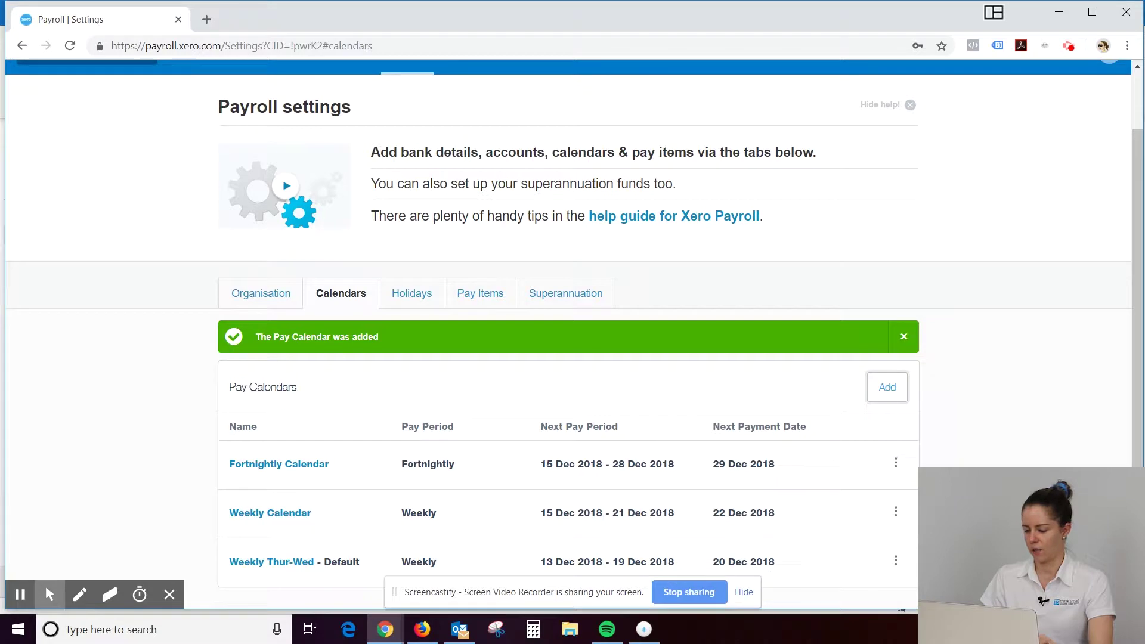
{"action": "scroll", "coordinate": [572, 334], "scroll_direction": "up", "scroll_amount": 1}
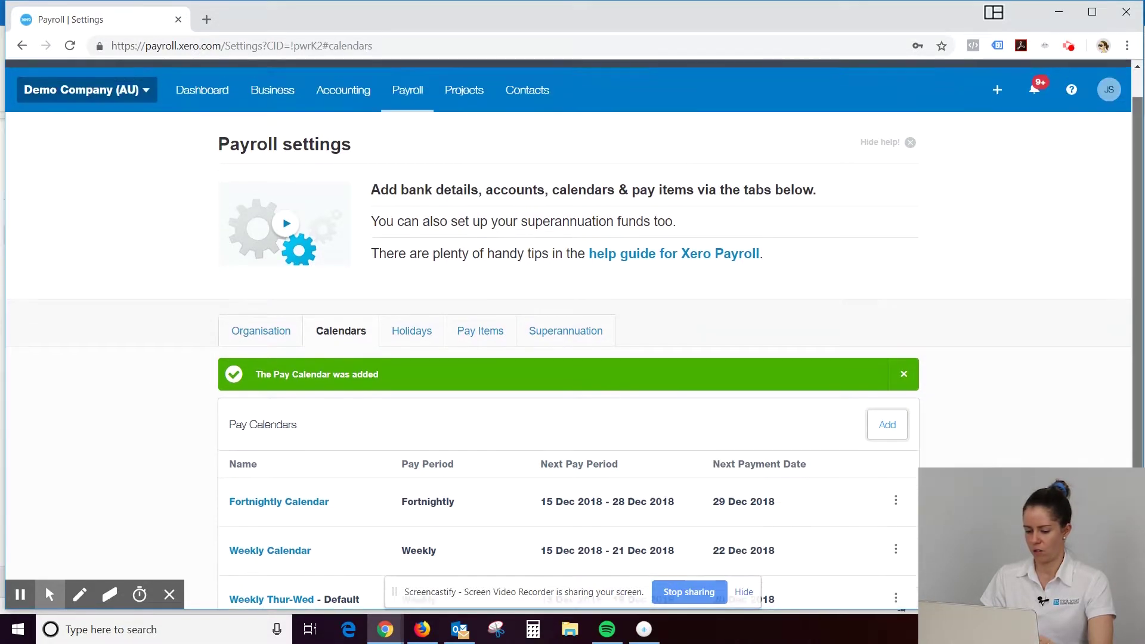
{"action": "scroll", "coordinate": [127, 194], "scroll_direction": "down", "scroll_amount": 1}
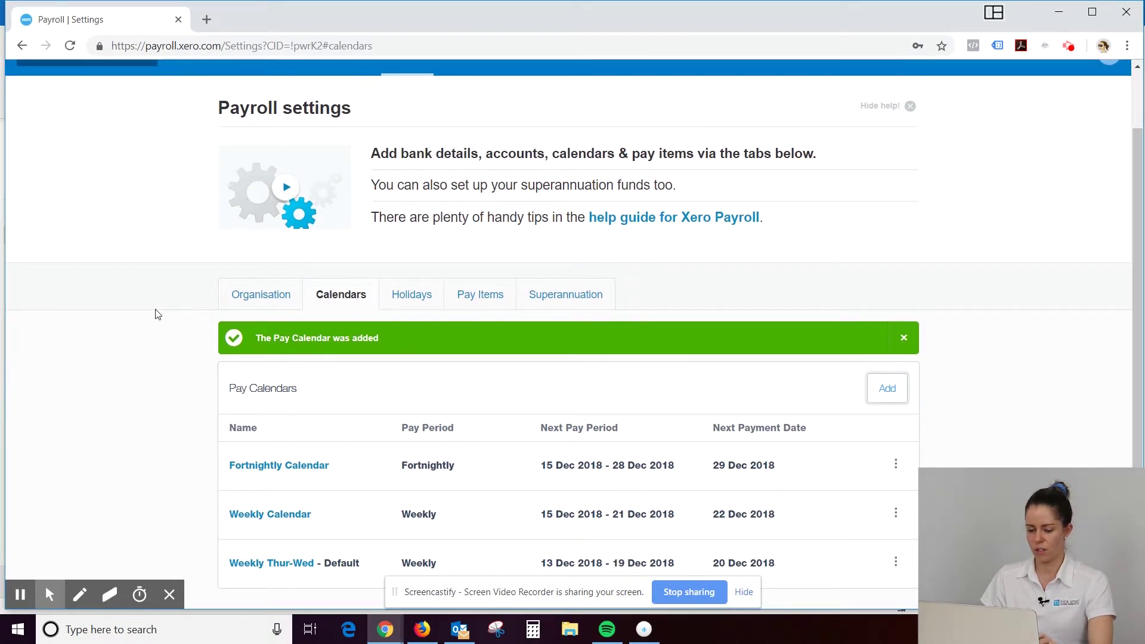
{"action": "left_click", "coordinate": [410, 294]}
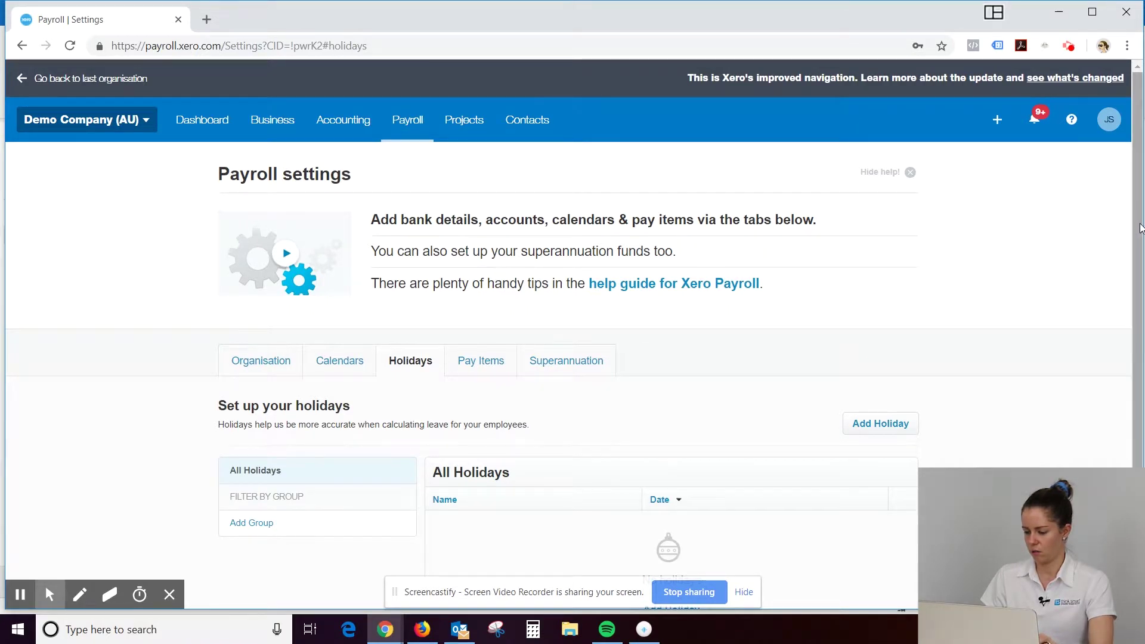
Add a Christmas Holidays holiday dated 25 Dec 2018
{"action": "left_click_drag", "start_coordinate": [1140, 225], "coordinate": [1127, 289]}
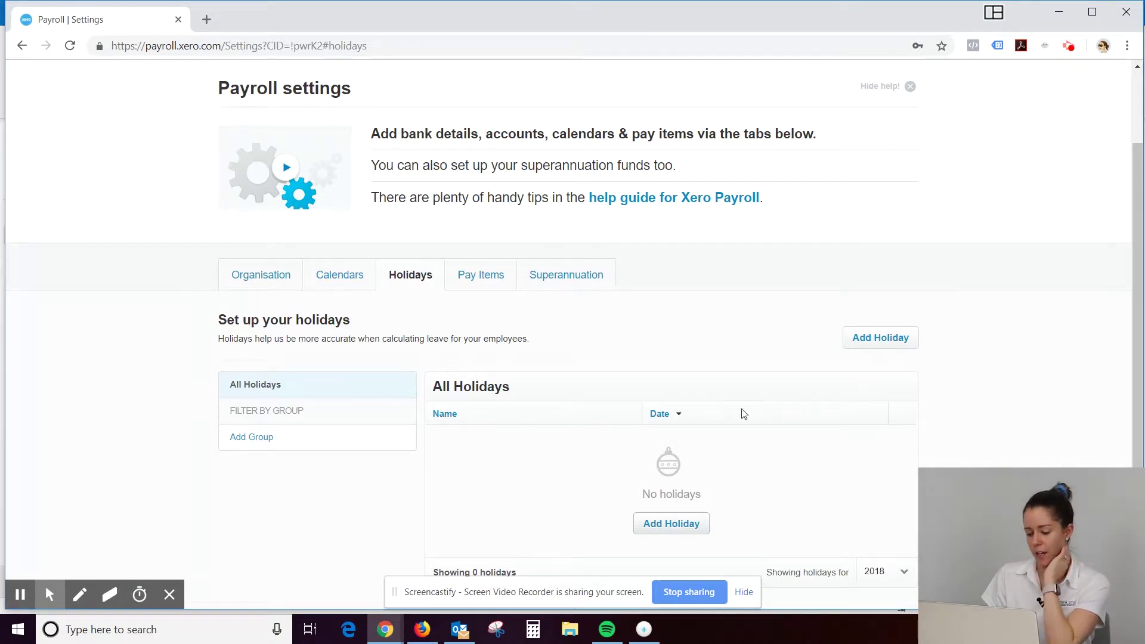
{"action": "left_click", "coordinate": [685, 525]}
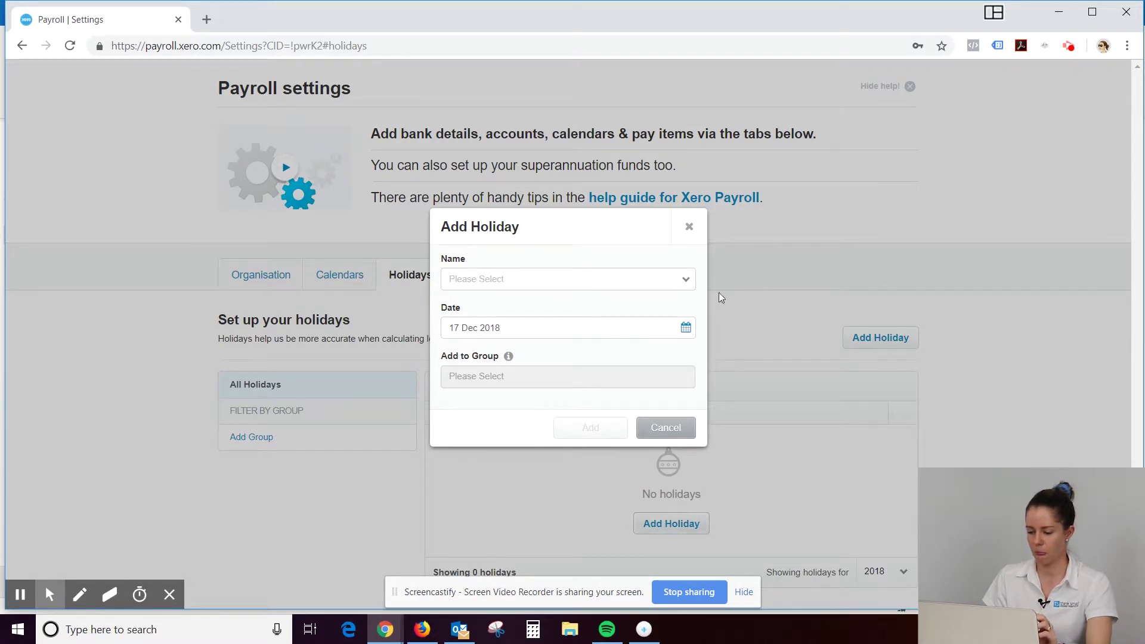
{"action": "left_click", "coordinate": [686, 280]}
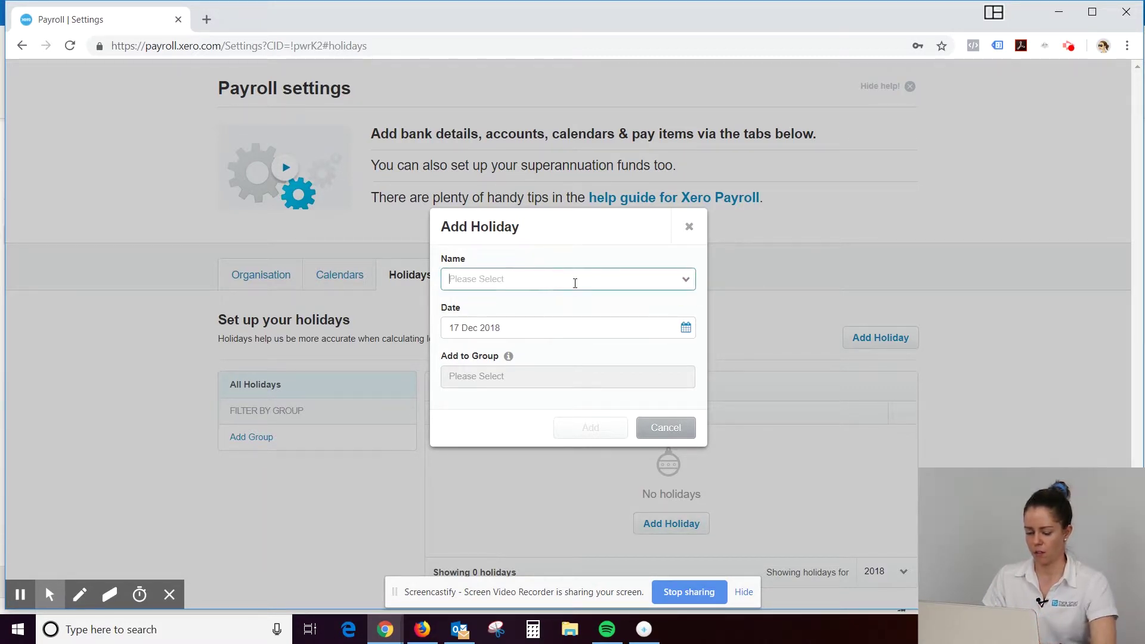
{"action": "type", "text": "H"}
{"action": "key", "text": "BackSpace"}
{"action": "type", "text": "Chris"}
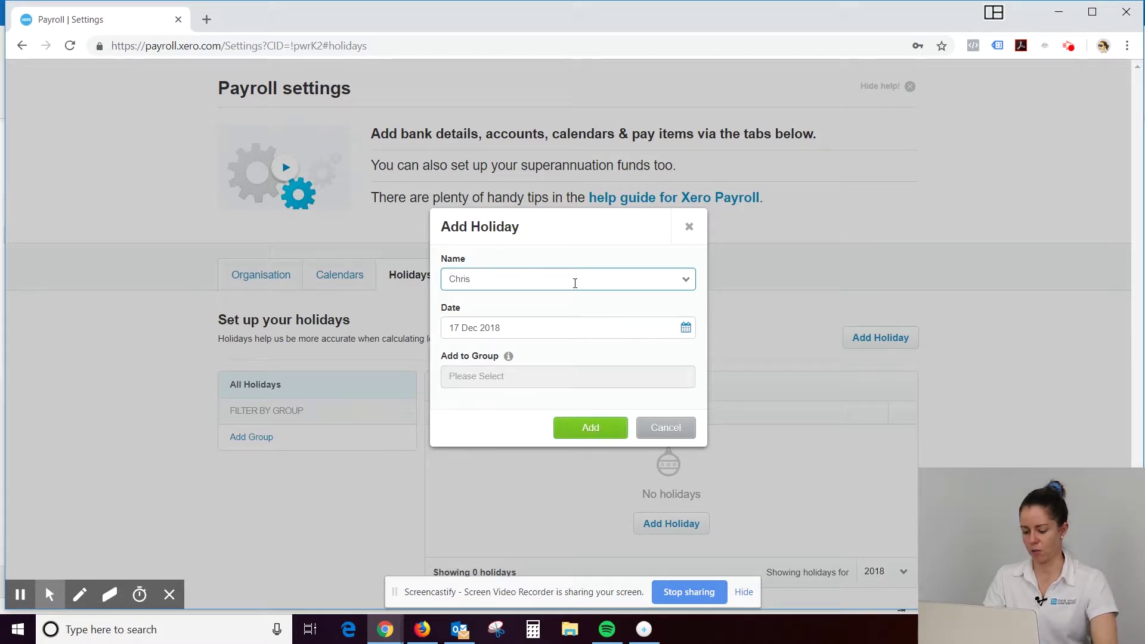
{"action": "type", "text": "mamas Holidays"}
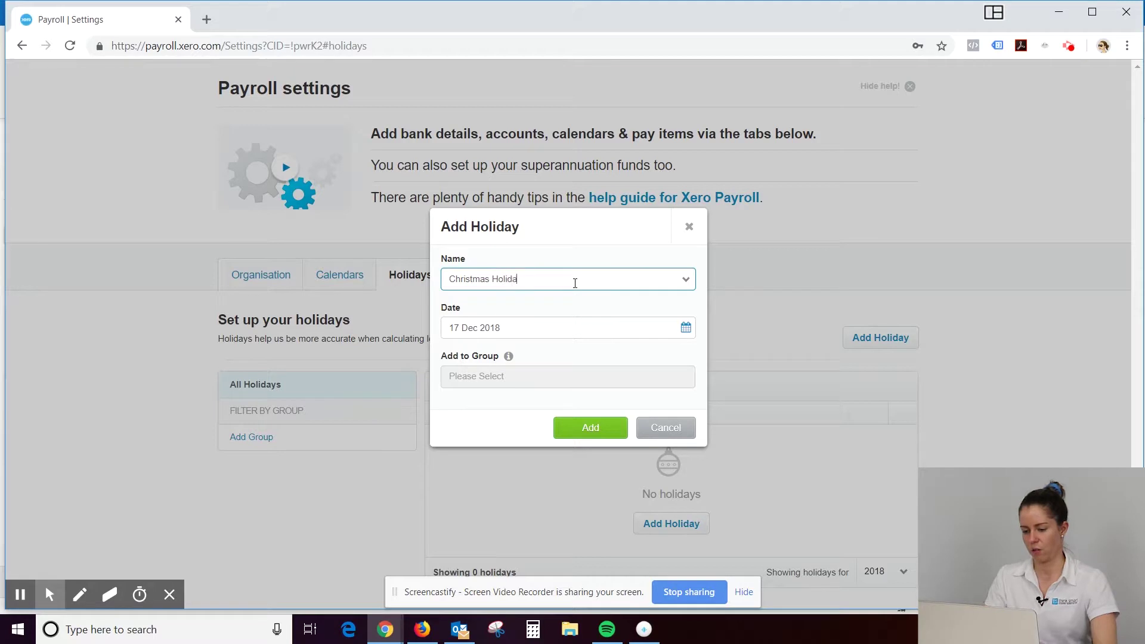
{"action": "left_click", "coordinate": [686, 327]}
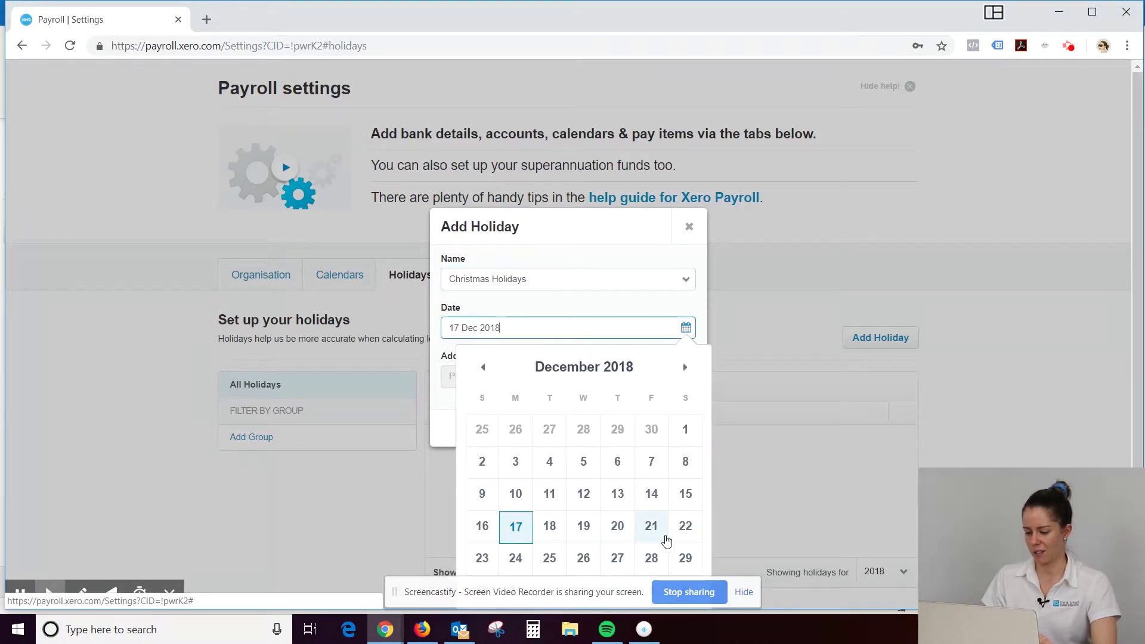
{"action": "left_click", "coordinate": [542, 507]}
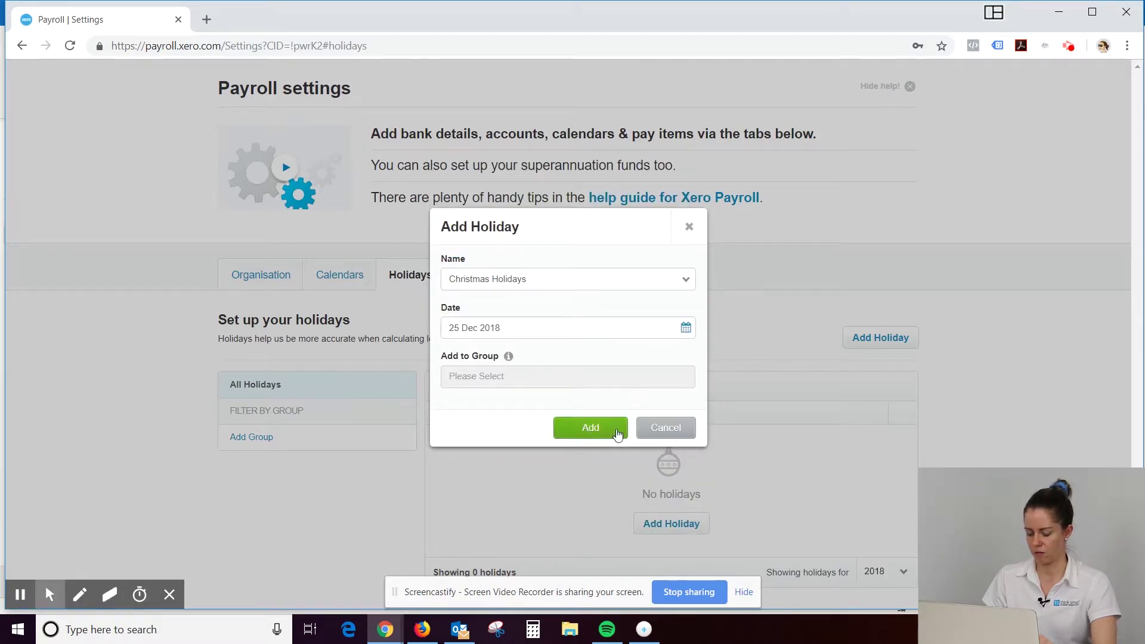
{"action": "left_click", "coordinate": [590, 428]}
{"action": "scroll", "coordinate": [729, 428], "scroll_direction": "down", "scroll_amount": 1}
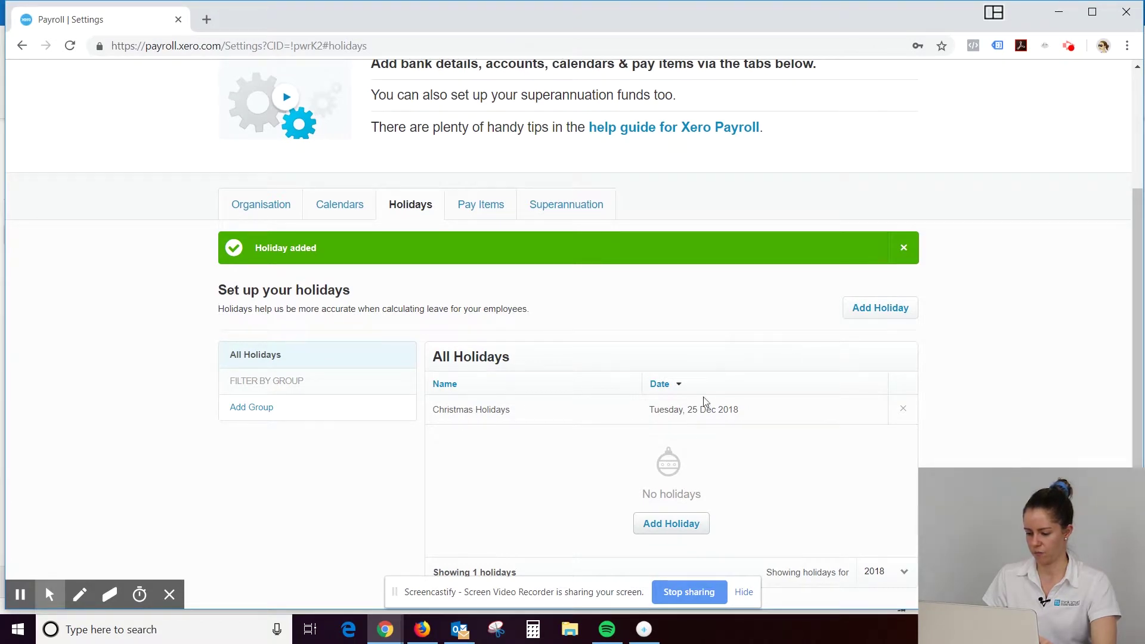
Add a second Christmas Holidays holiday dated 26 Dec 2018
{"action": "left_click", "coordinate": [664, 525]}
{"action": "right_click", "coordinate": [664, 525]}
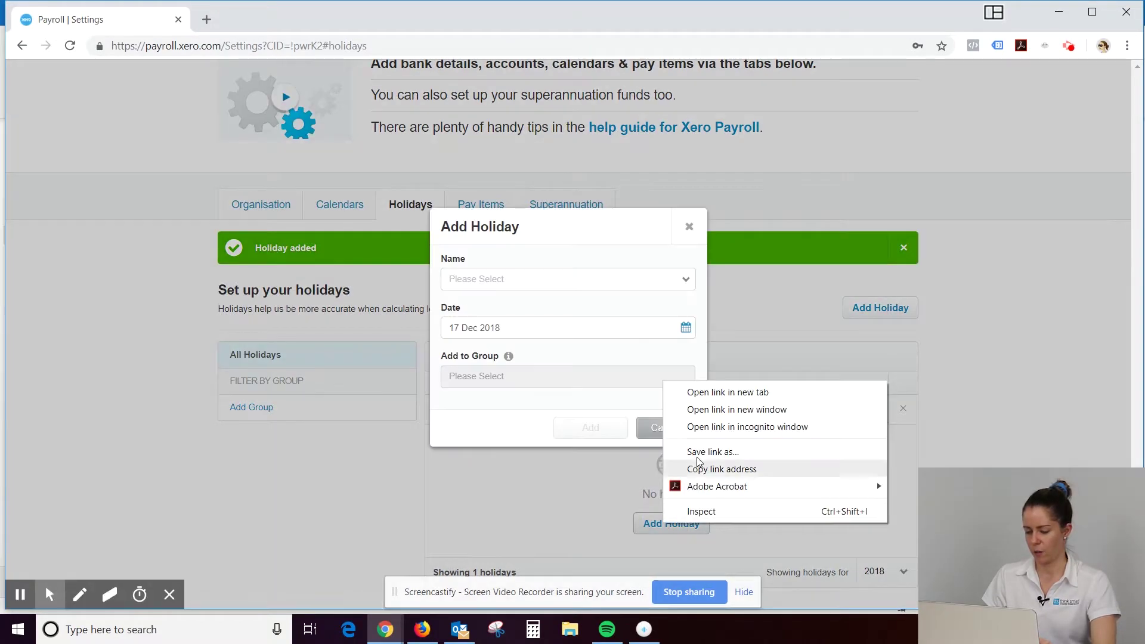
{"action": "left_click", "coordinate": [582, 278]}
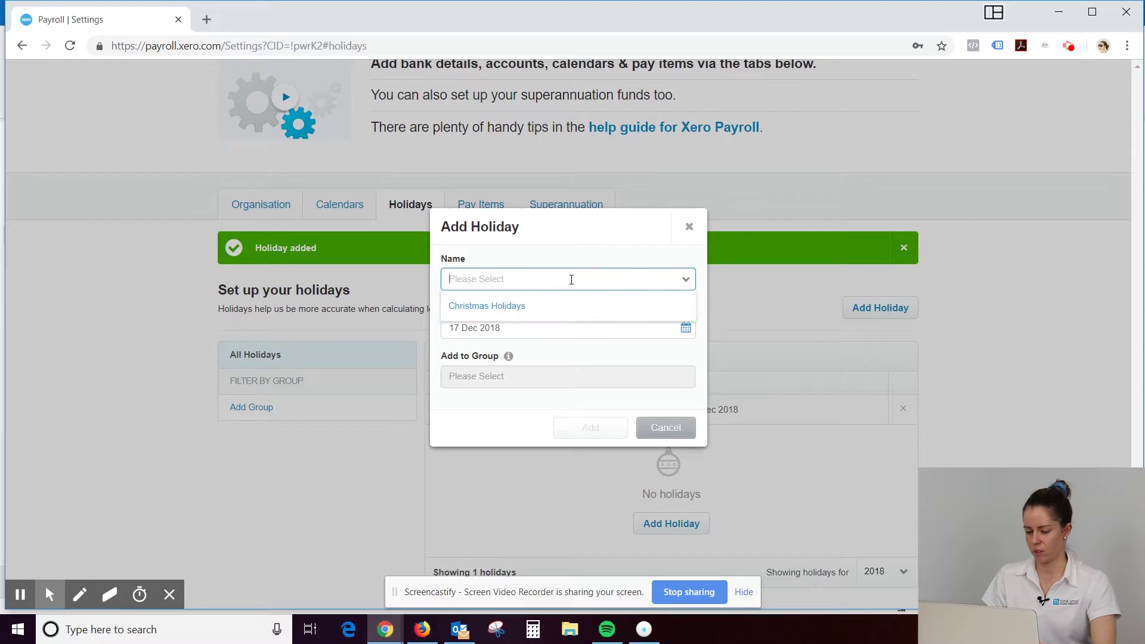
{"action": "type", "text": "Hi"}
{"action": "key", "text": "BackSpace"}
{"action": "key", "text": "BackSpace"}
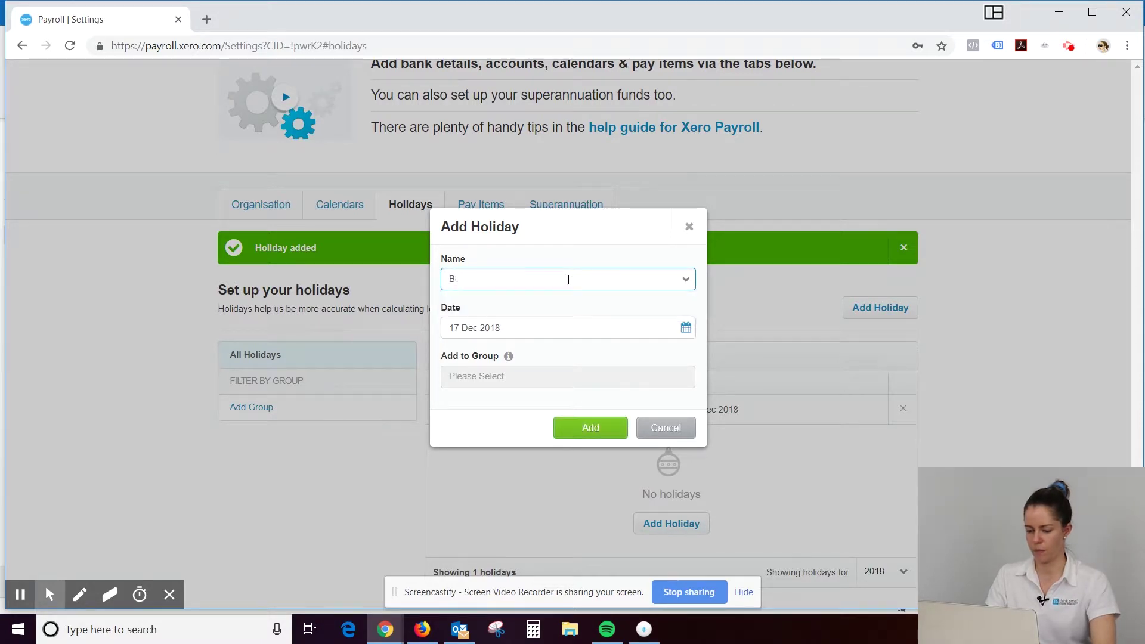
{"action": "left_click", "coordinate": [526, 306]}
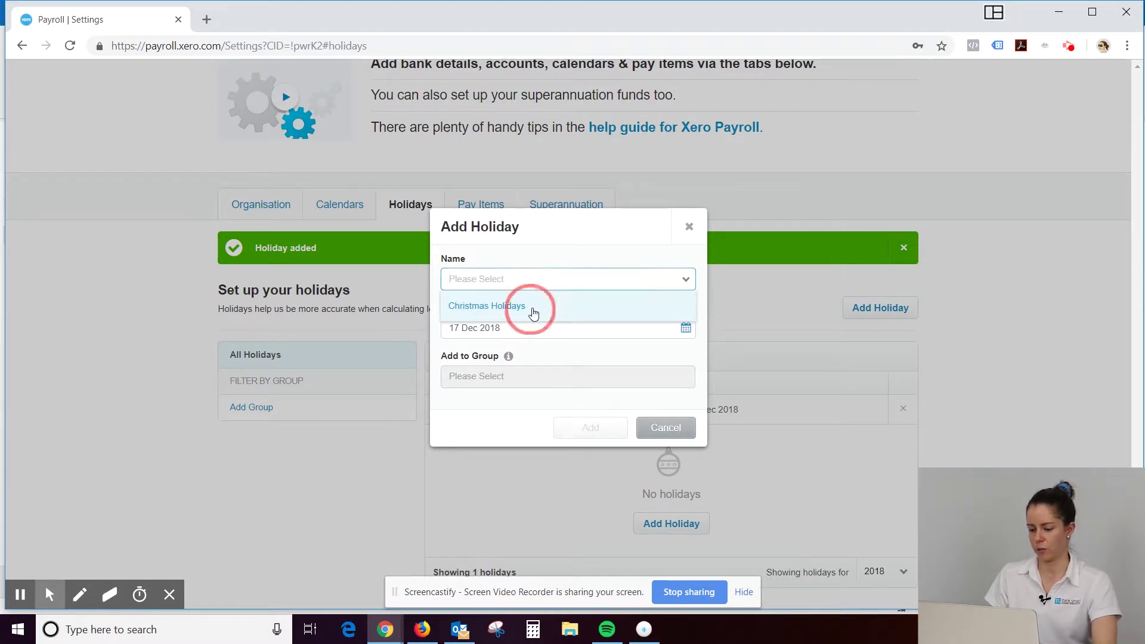
{"action": "left_click", "coordinate": [577, 327]}
{"action": "left_click", "coordinate": [583, 558]}
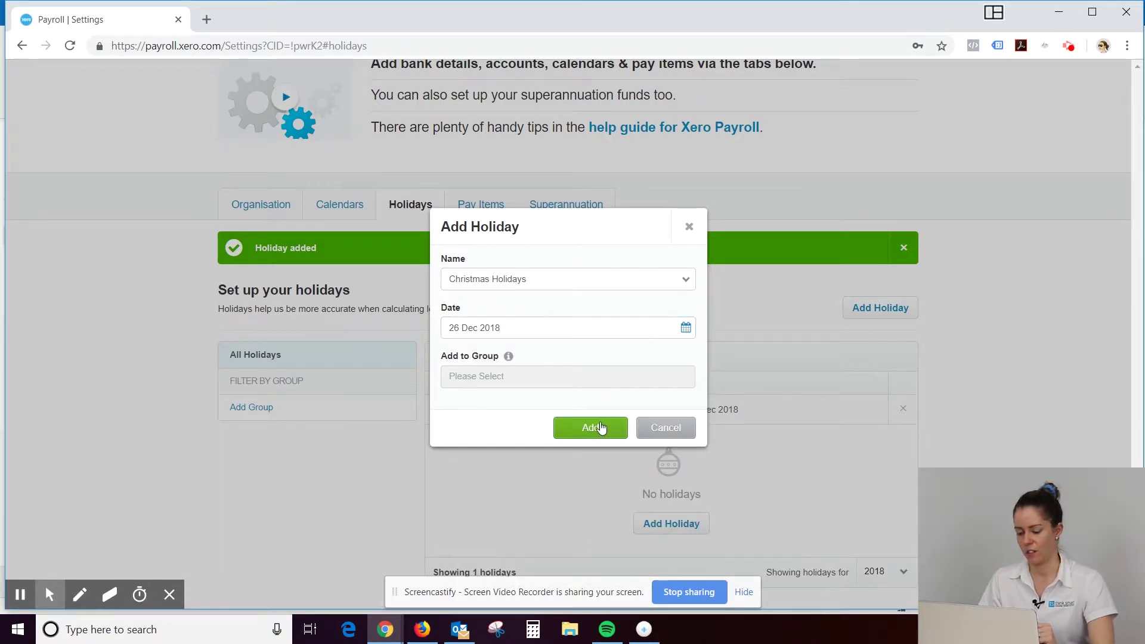
{"action": "left_click", "coordinate": [598, 428]}
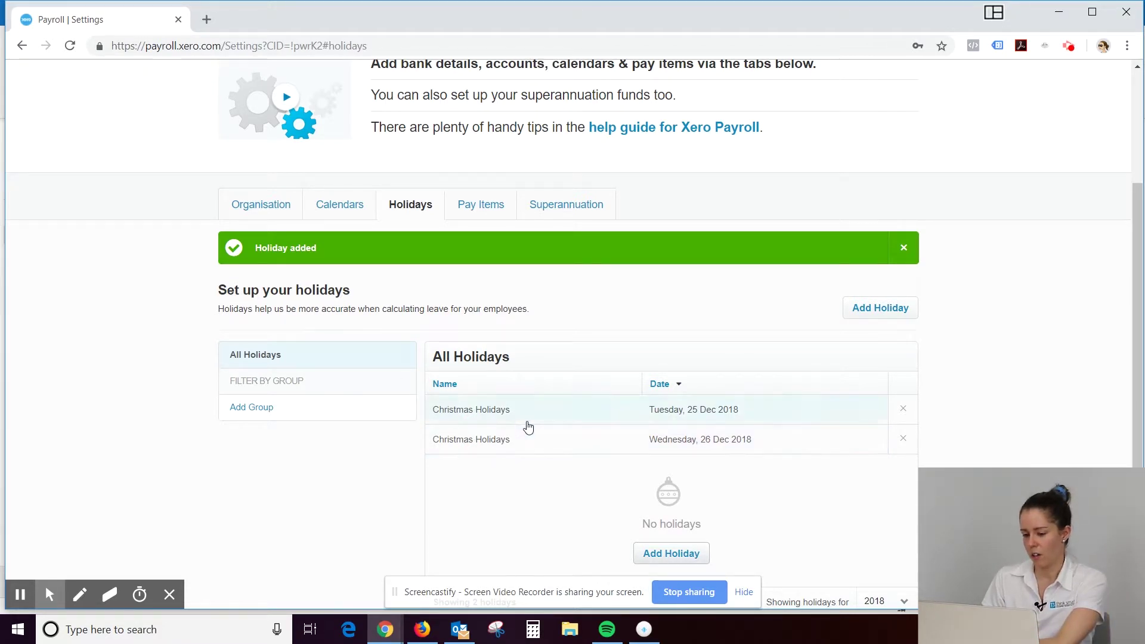
Check the holiday list with the year filter kept on 2018
{"action": "scroll", "coordinate": [609, 334], "scroll_direction": "down", "scroll_amount": 1}
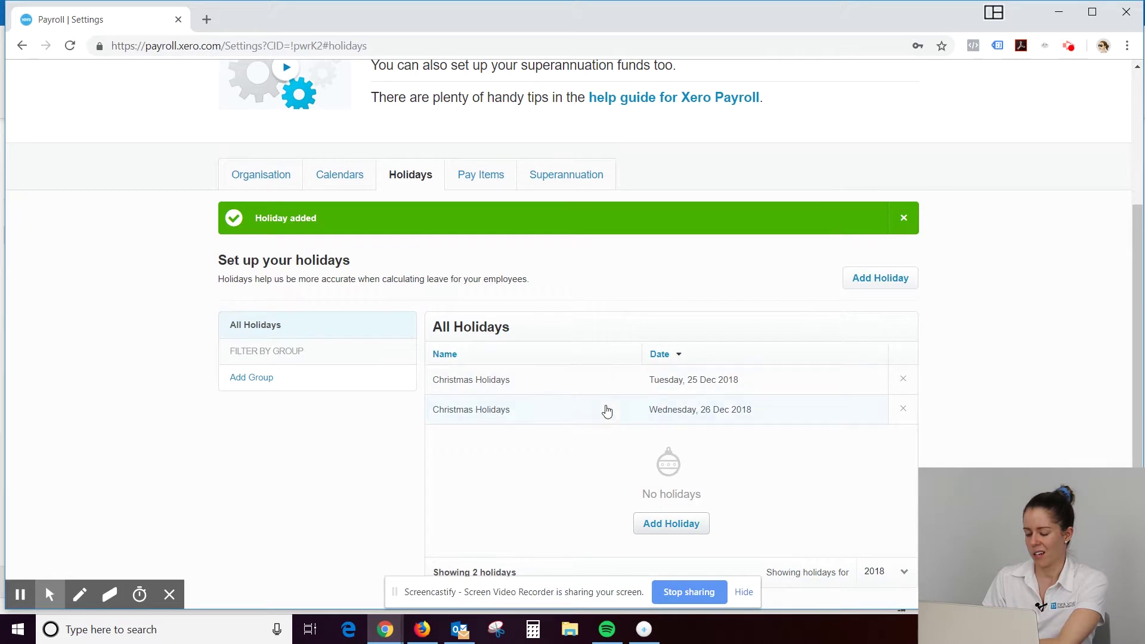
{"action": "left_click", "coordinate": [876, 572]}
{"action": "left_click", "coordinate": [878, 469]}
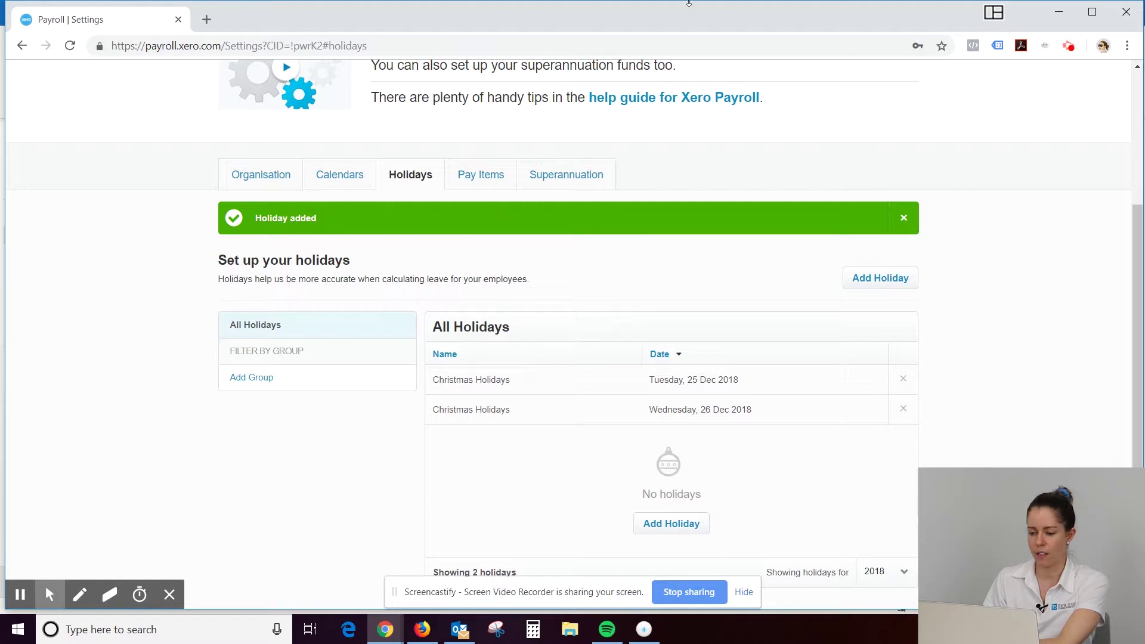
{"action": "scroll", "coordinate": [352, 173], "scroll_direction": "up", "scroll_amount": 3}
{"action": "scroll", "coordinate": [443, 269], "scroll_direction": "down", "scroll_amount": 3}
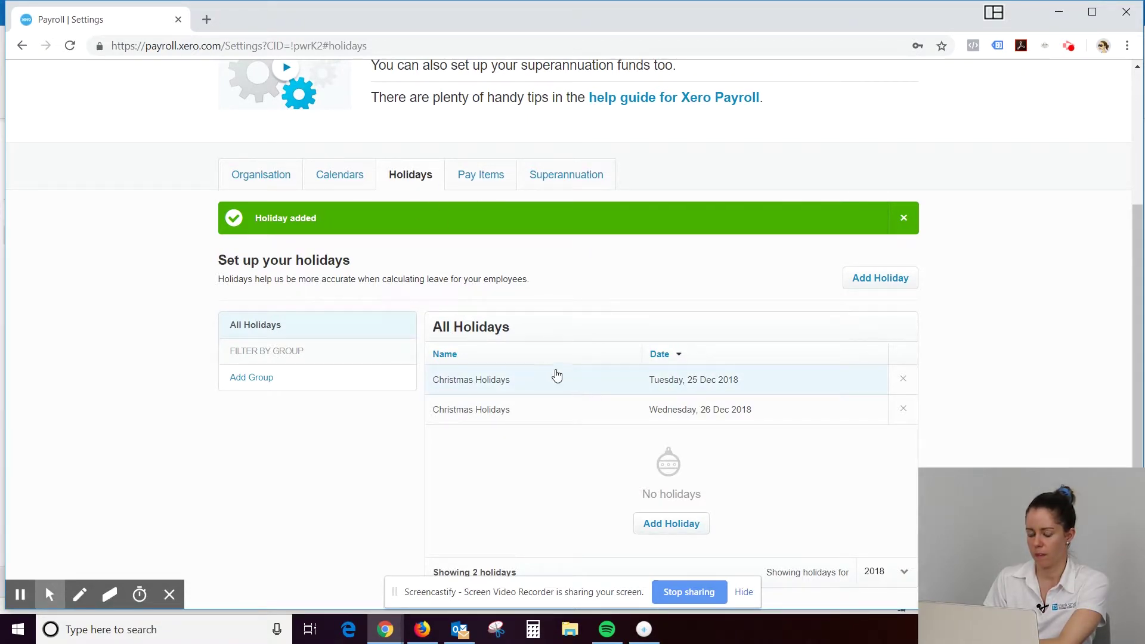
Review the Earnings pay items, such as Ordinary Hours and Overtime Hours, on the Pay Items tab
{"action": "left_click", "coordinate": [489, 176]}
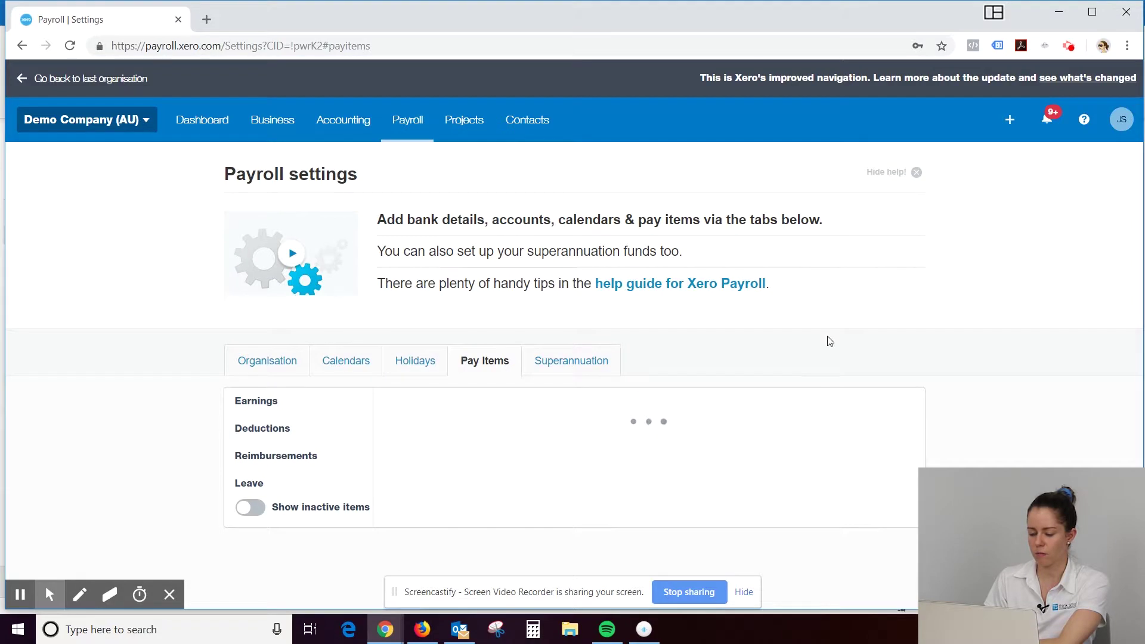
{"action": "scroll", "coordinate": [650, 430], "scroll_direction": "down", "scroll_amount": 1}
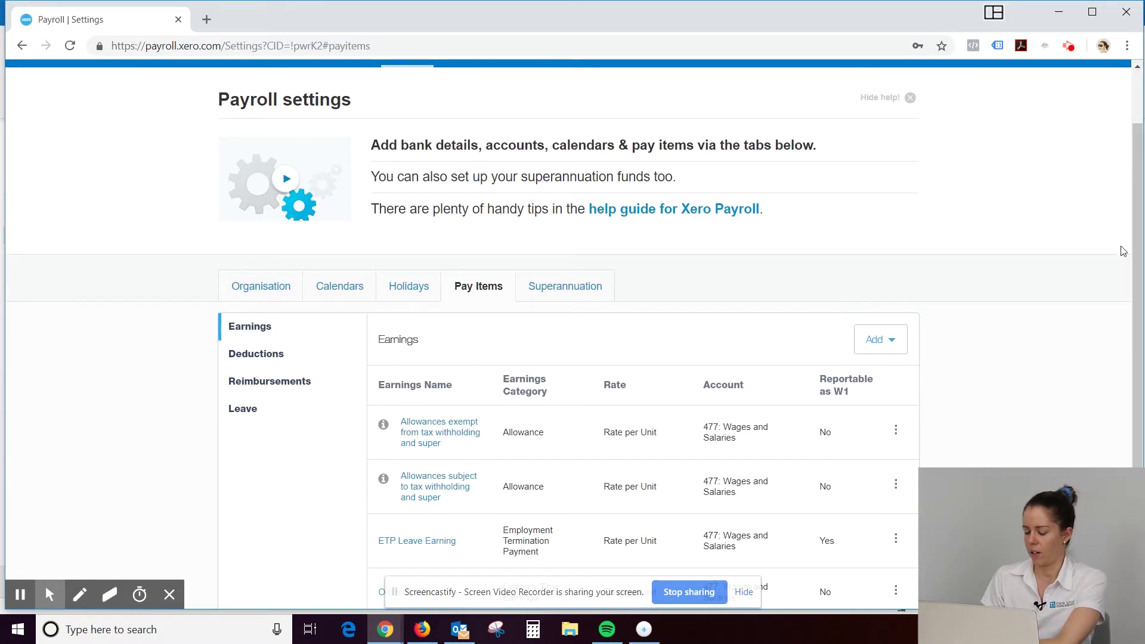
{"action": "scroll", "coordinate": [1133, 245], "scroll_direction": "down", "scroll_amount": 2}
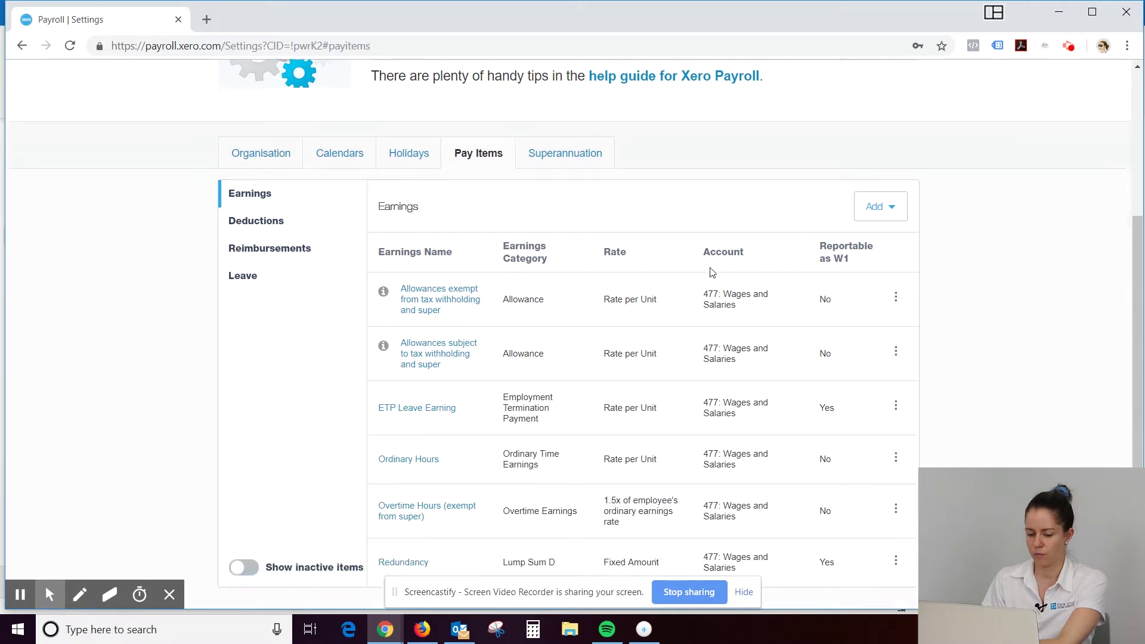
{"action": "scroll", "coordinate": [537, 238], "scroll_direction": "up", "scroll_amount": 1}
{"action": "scroll", "coordinate": [379, 199], "scroll_direction": "down", "scroll_amount": 1}
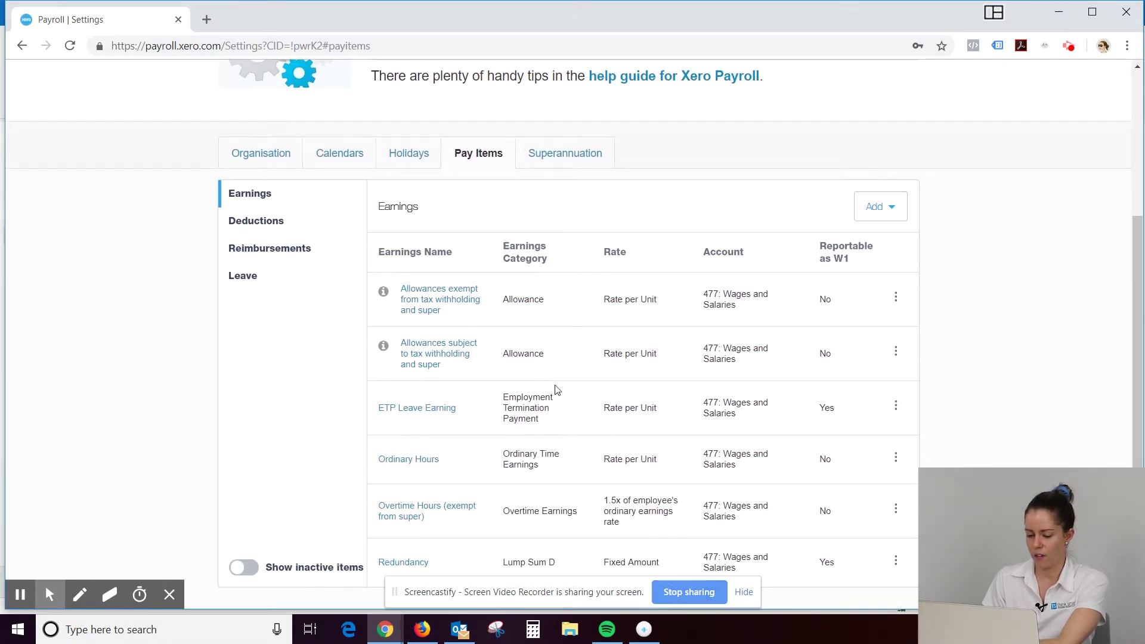
{"action": "scroll", "coordinate": [499, 366], "scroll_direction": "up", "scroll_amount": 1}
{"action": "scroll", "coordinate": [491, 409], "scroll_direction": "down", "scroll_amount": 1}
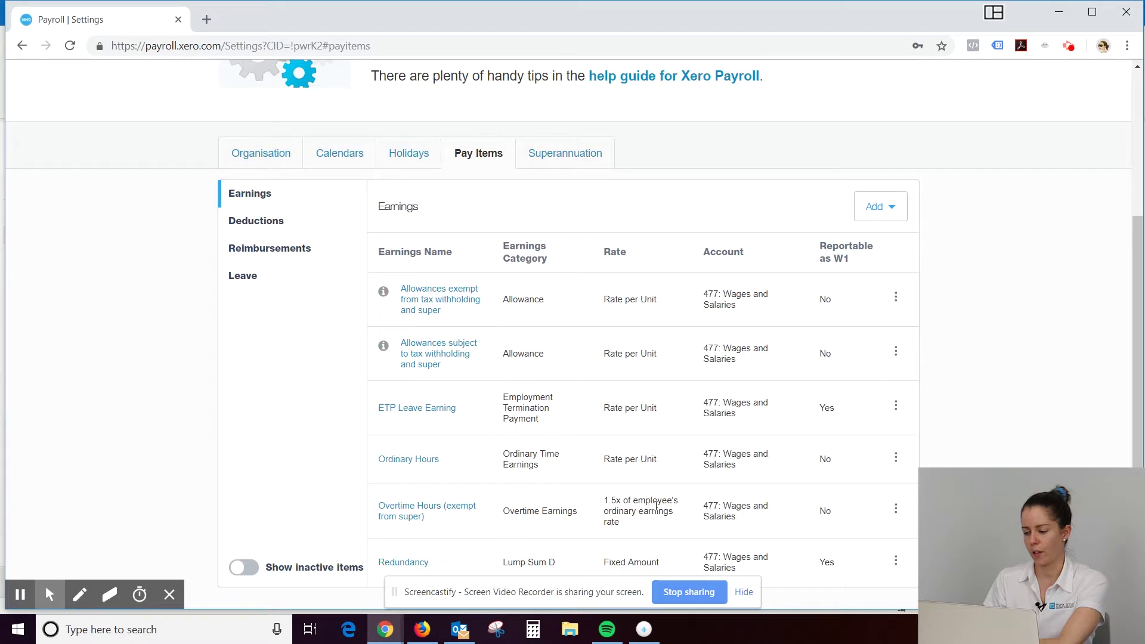
{"action": "left_click", "coordinate": [888, 207]}
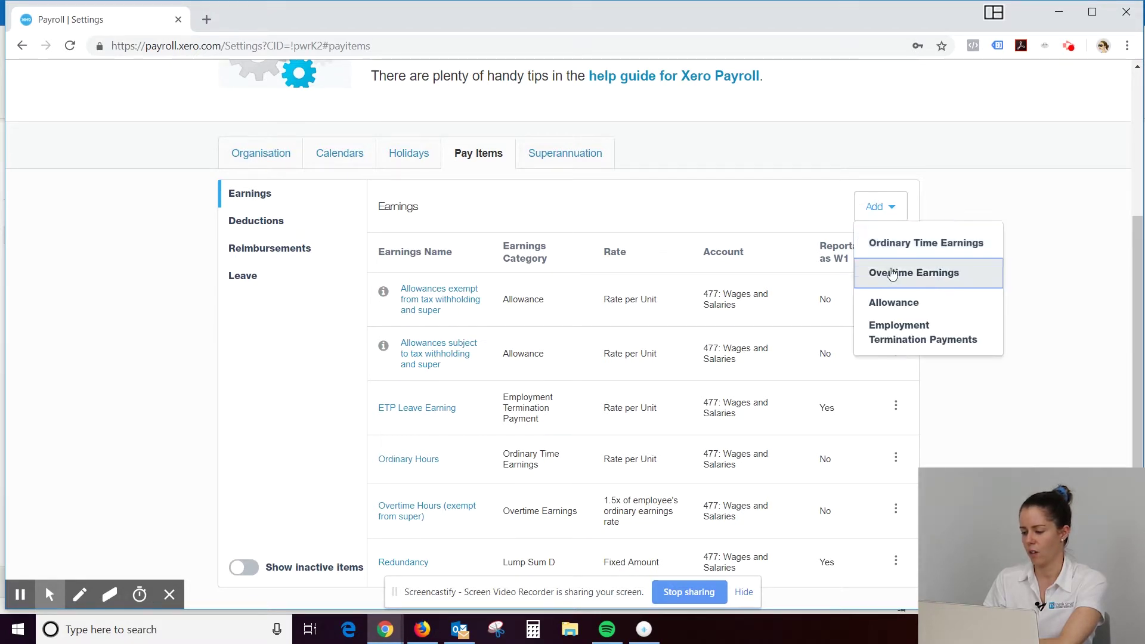
Add an Overtime Earnings item named 'Overtime double time' with display name 'Overtime'
{"action": "right_click", "coordinate": [873, 327]}
{"action": "left_click", "coordinate": [911, 277]}
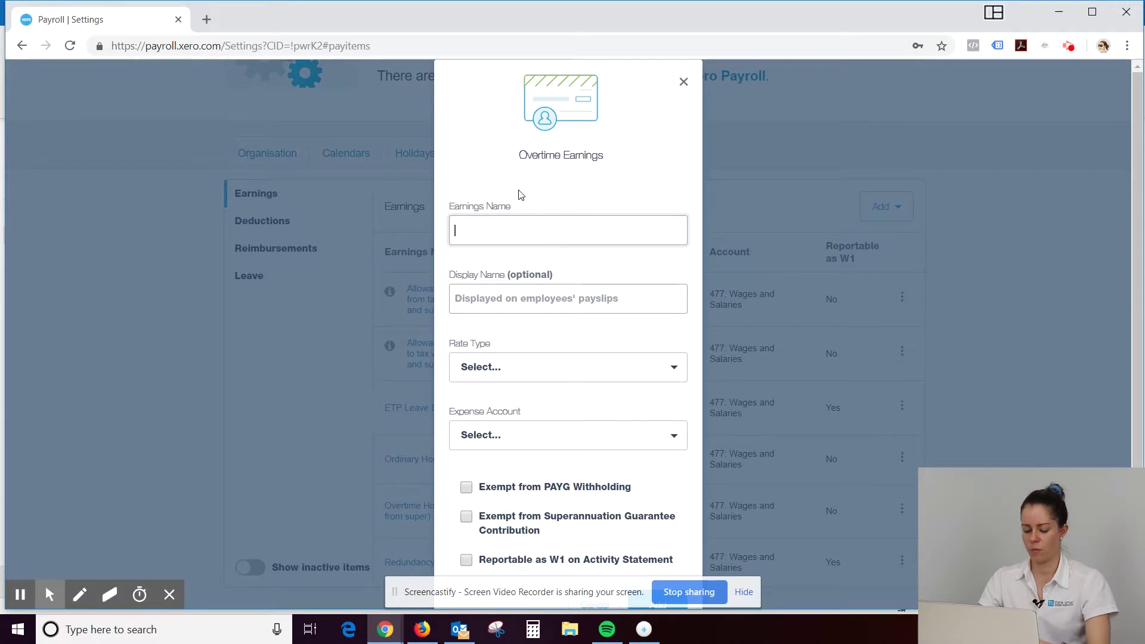
{"action": "type", "text": "Overti"}
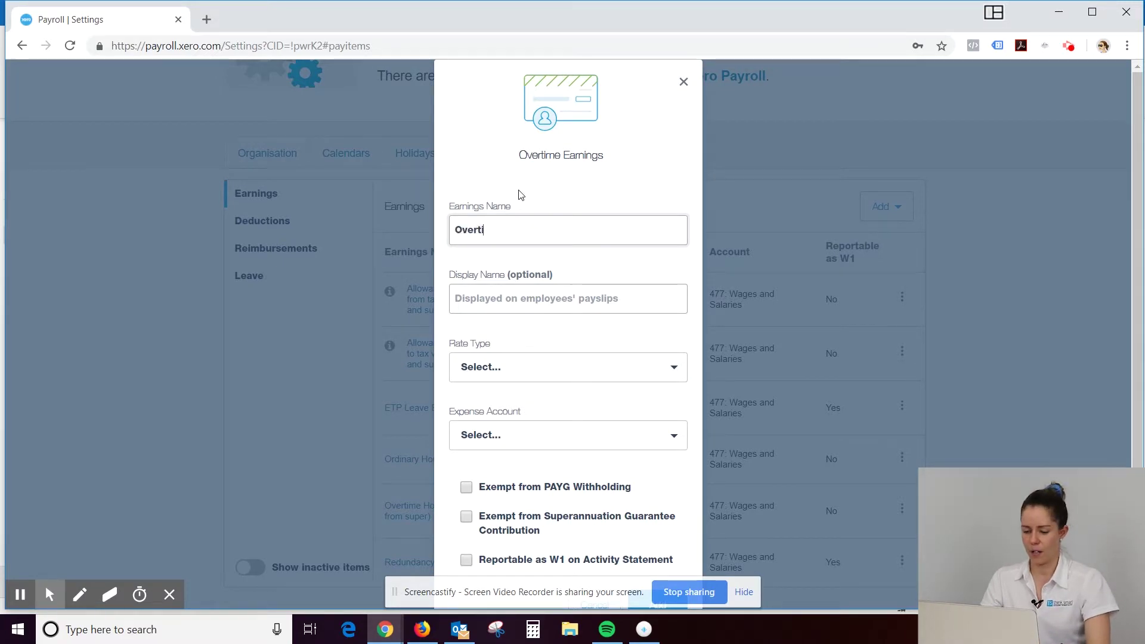
{"action": "type", "text": "me d"}
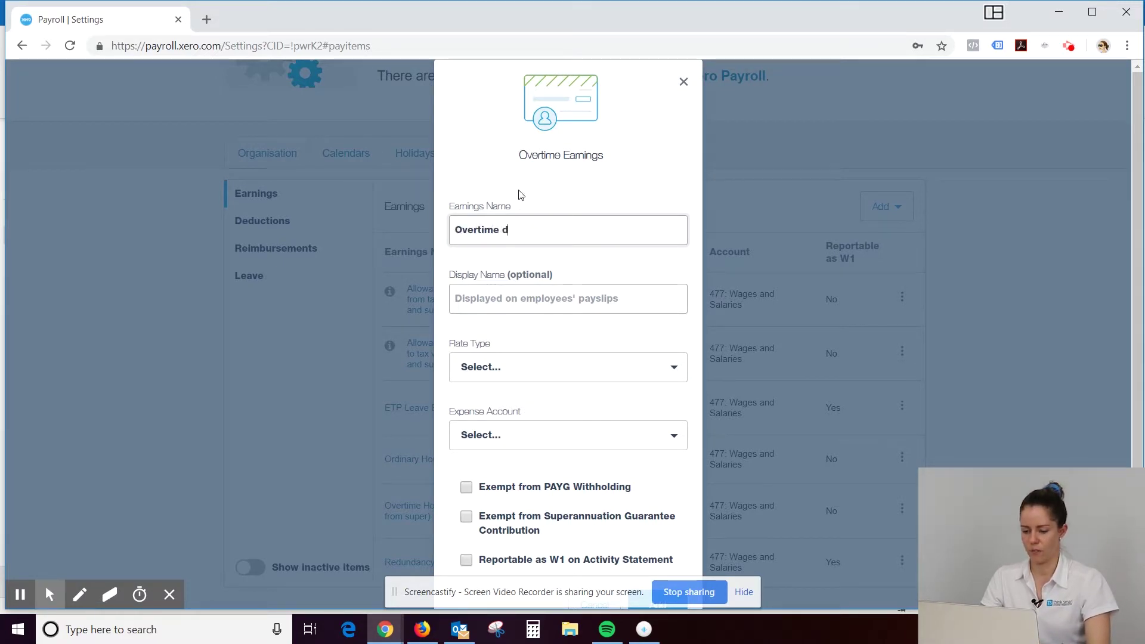
{"action": "type", "text": "ouble time"}
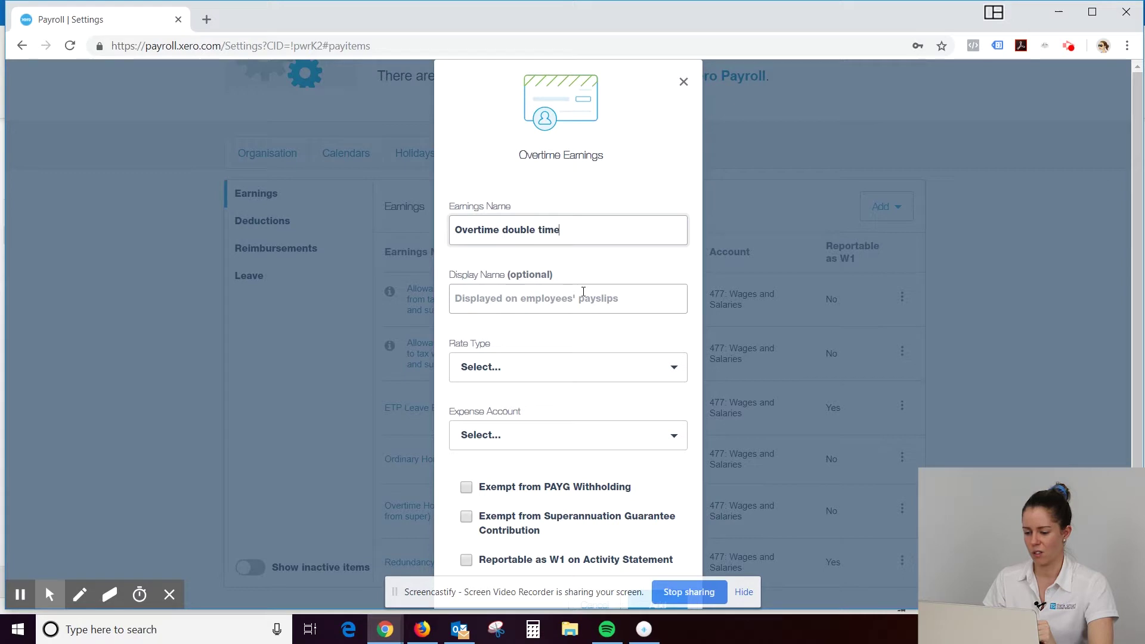
{"action": "left_click", "coordinate": [637, 303]}
{"action": "type", "text": "Overtum"}
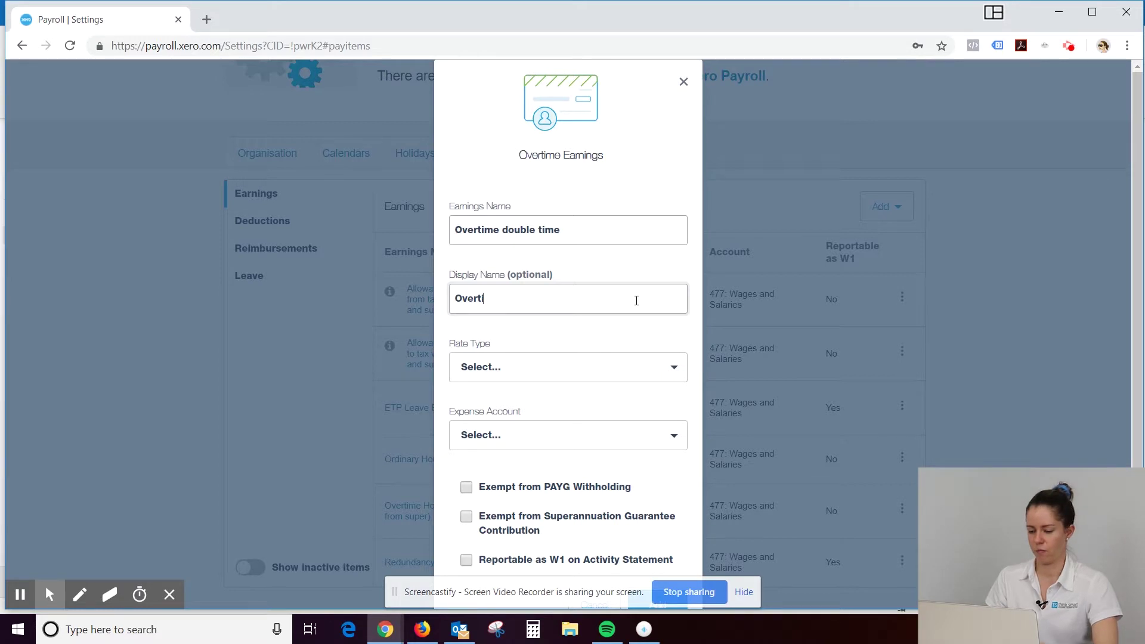
{"action": "type", "text": "me"}
Set the item's rate type to Rate per Unit with Hours as the type of units
{"action": "left_click", "coordinate": [656, 373]}
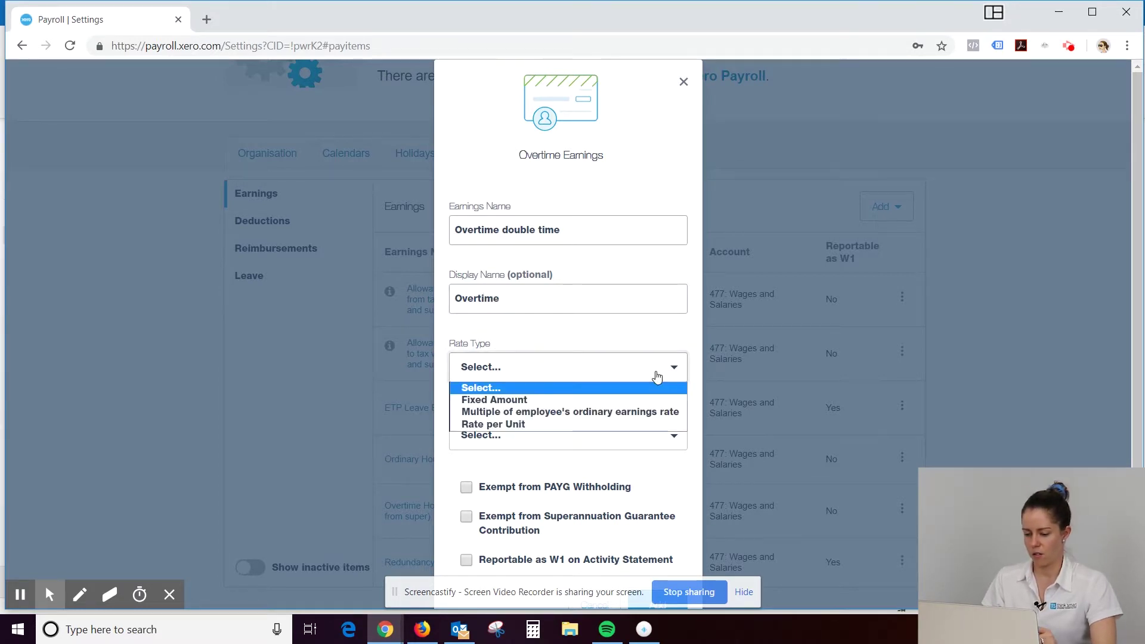
{"action": "left_click", "coordinate": [547, 427]}
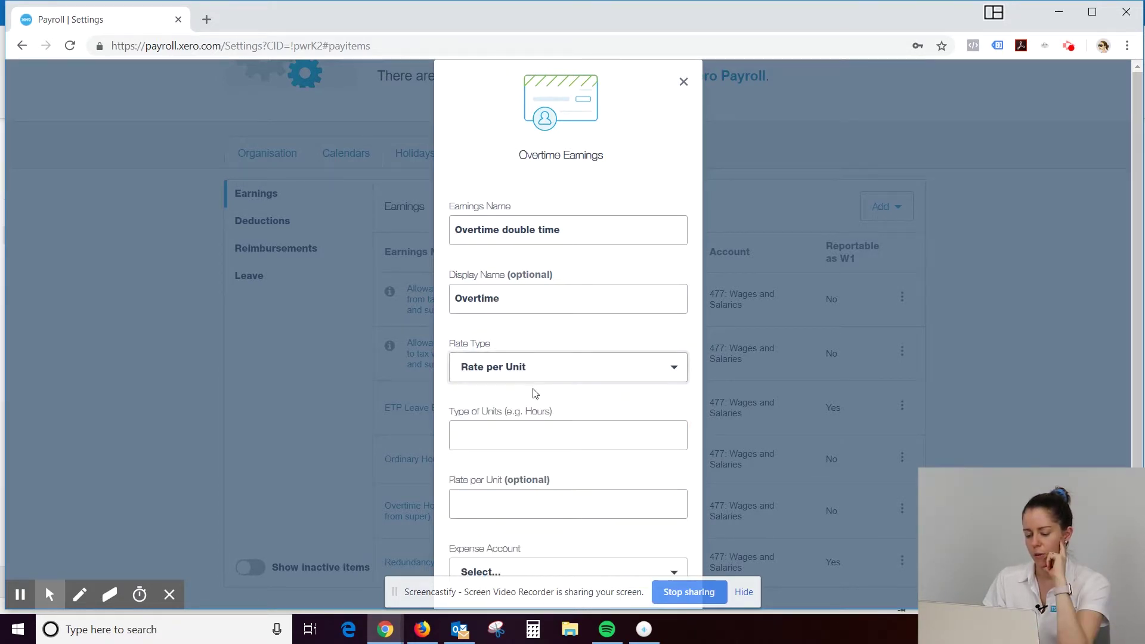
{"action": "scroll", "coordinate": [601, 434], "scroll_direction": "down", "scroll_amount": 1}
{"action": "scroll", "coordinate": [601, 434], "scroll_direction": "down", "scroll_amount": 2}
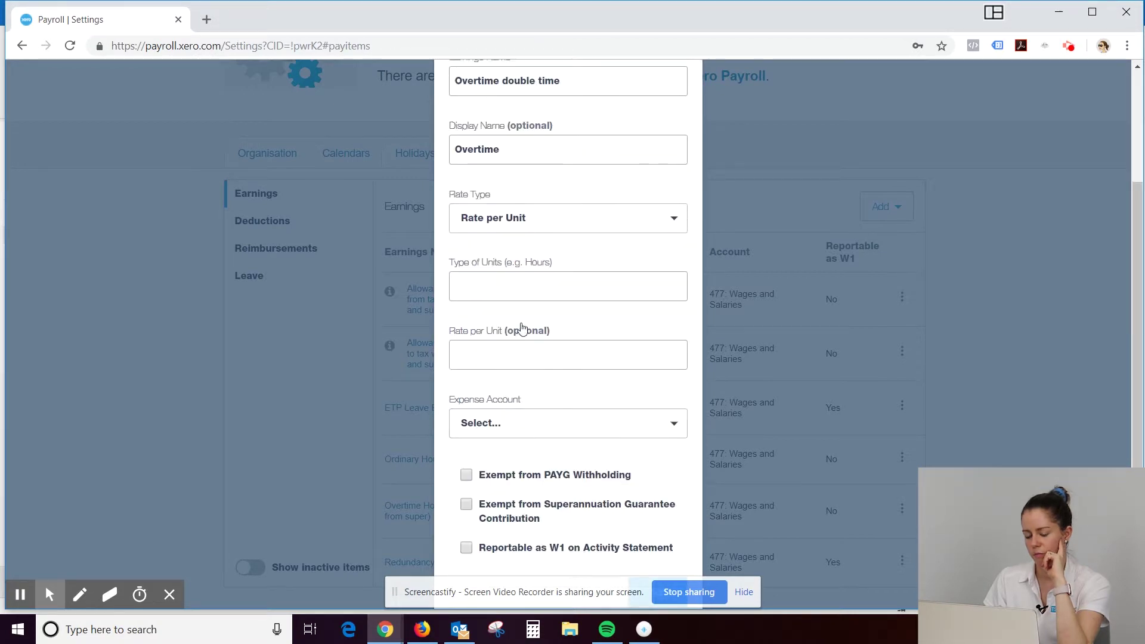
{"action": "left_click", "coordinate": [481, 281]}
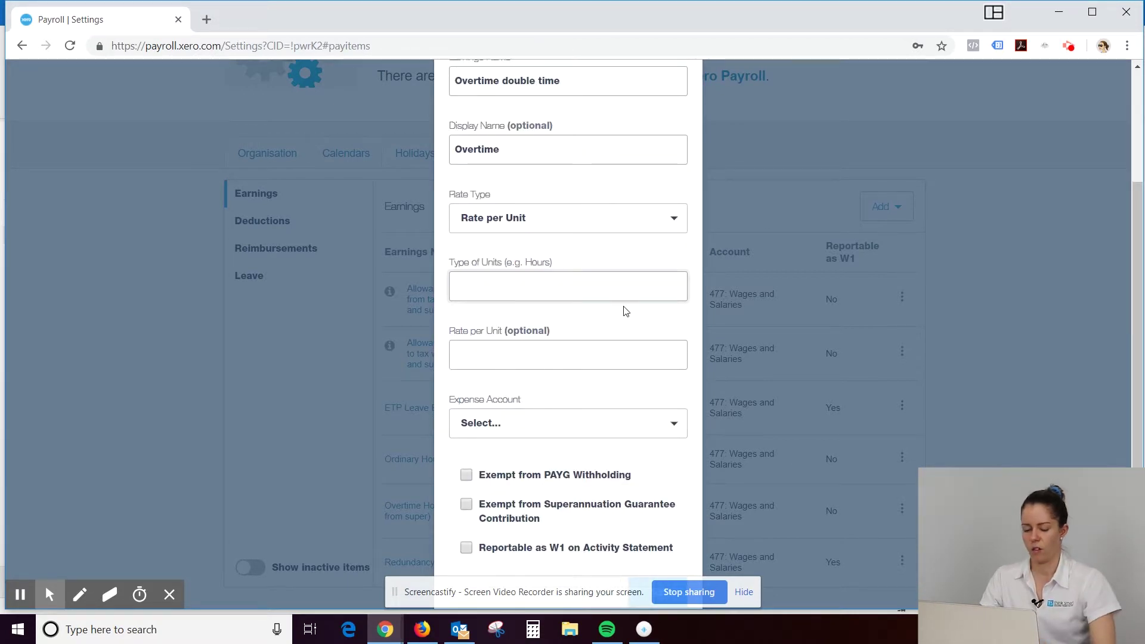
{"action": "type", "text": "Hours"}
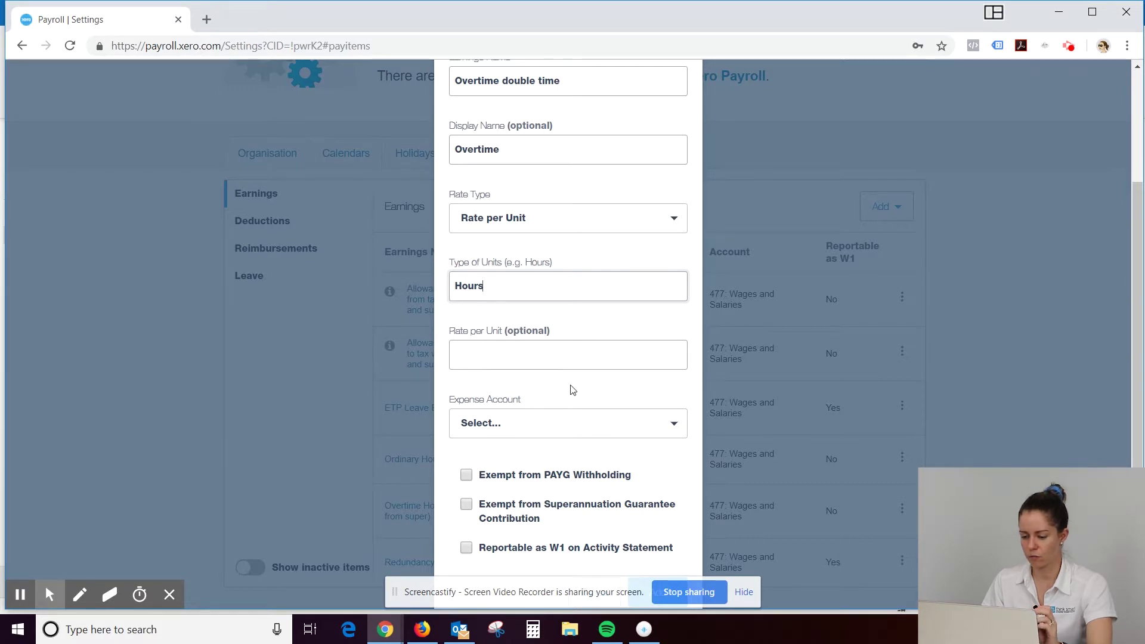
{"action": "scroll", "coordinate": [570, 382], "scroll_direction": "down", "scroll_amount": 1}
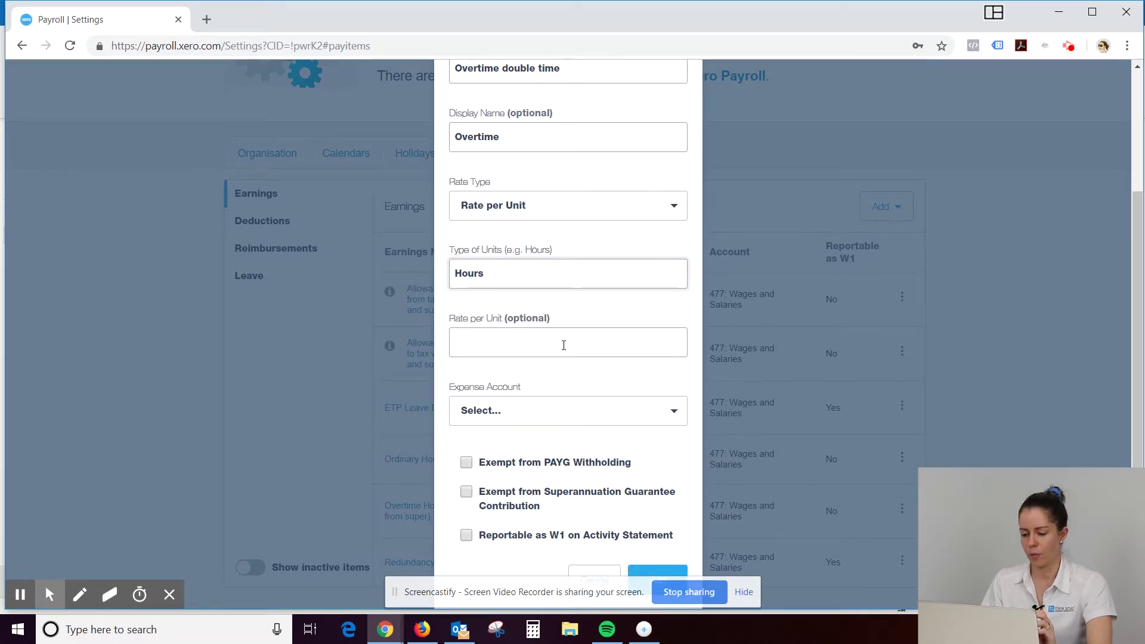
{"action": "left_click", "coordinate": [564, 345]}
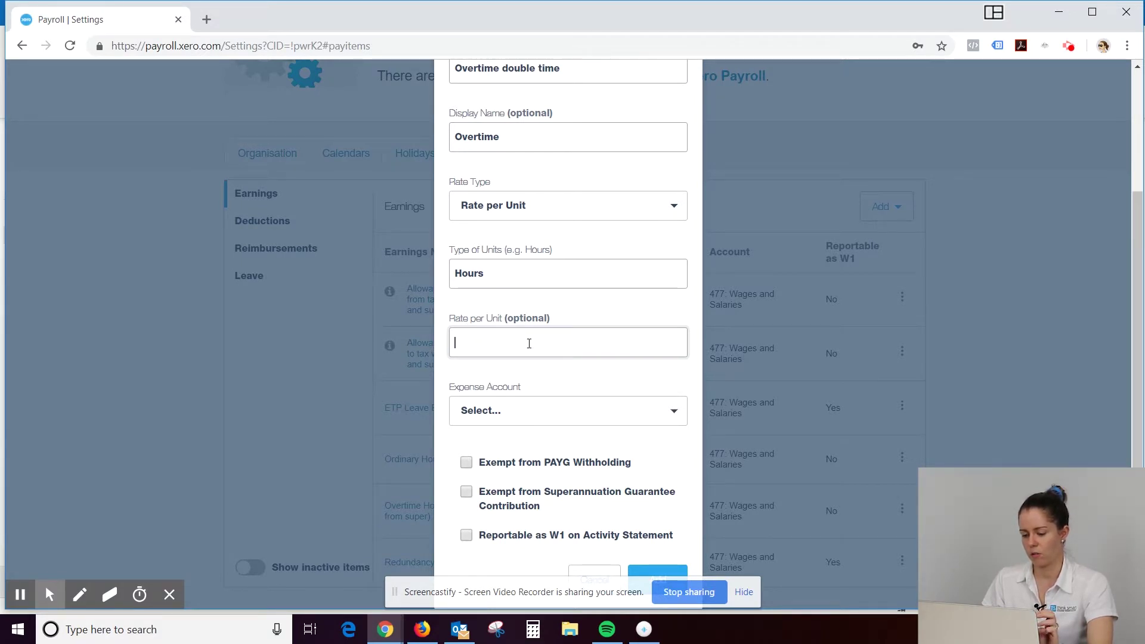
{"action": "left_click", "coordinate": [575, 349]}
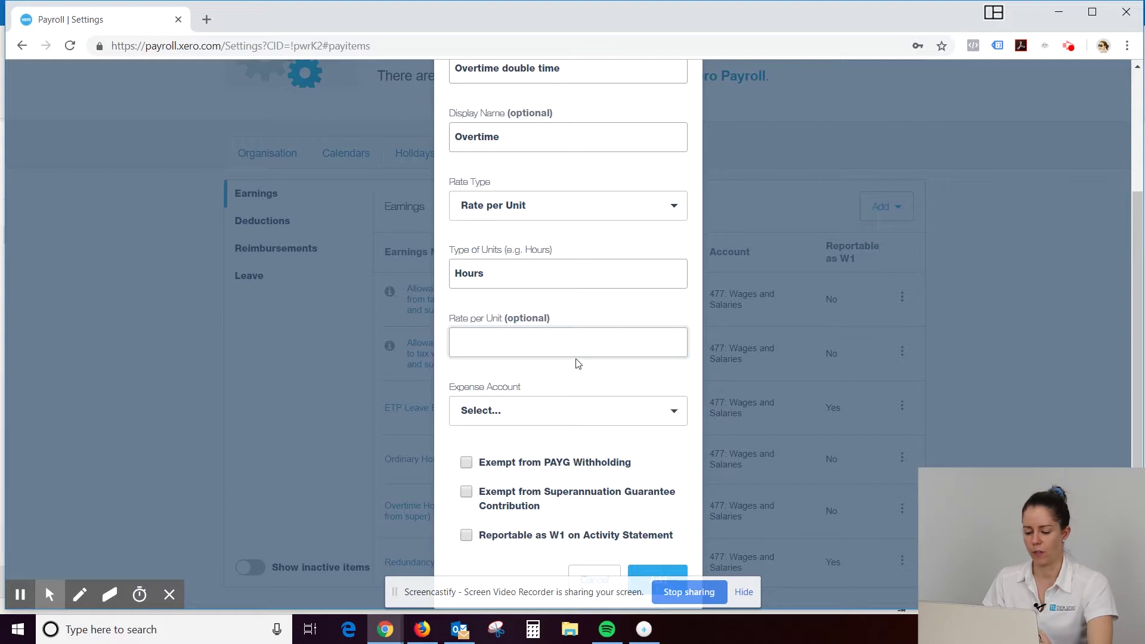
{"action": "left_click", "coordinate": [671, 409]}
{"action": "left_click", "coordinate": [668, 412]}
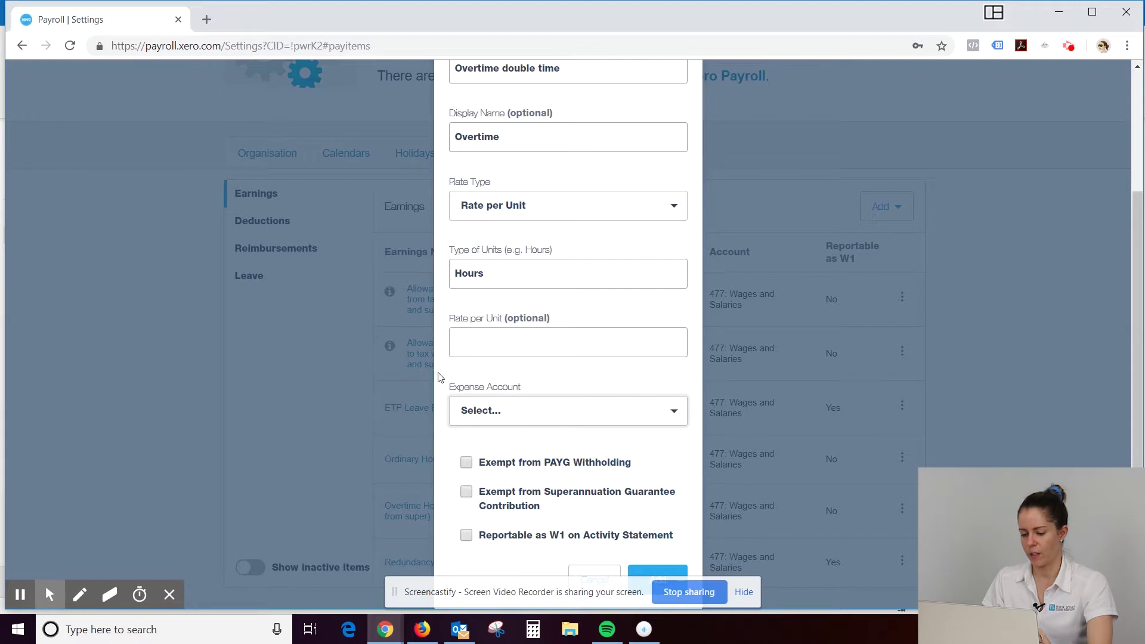
Charge Overtime double time to 477: Wages and Salaries and save the earnings rate
{"action": "left_click", "coordinate": [675, 411]}
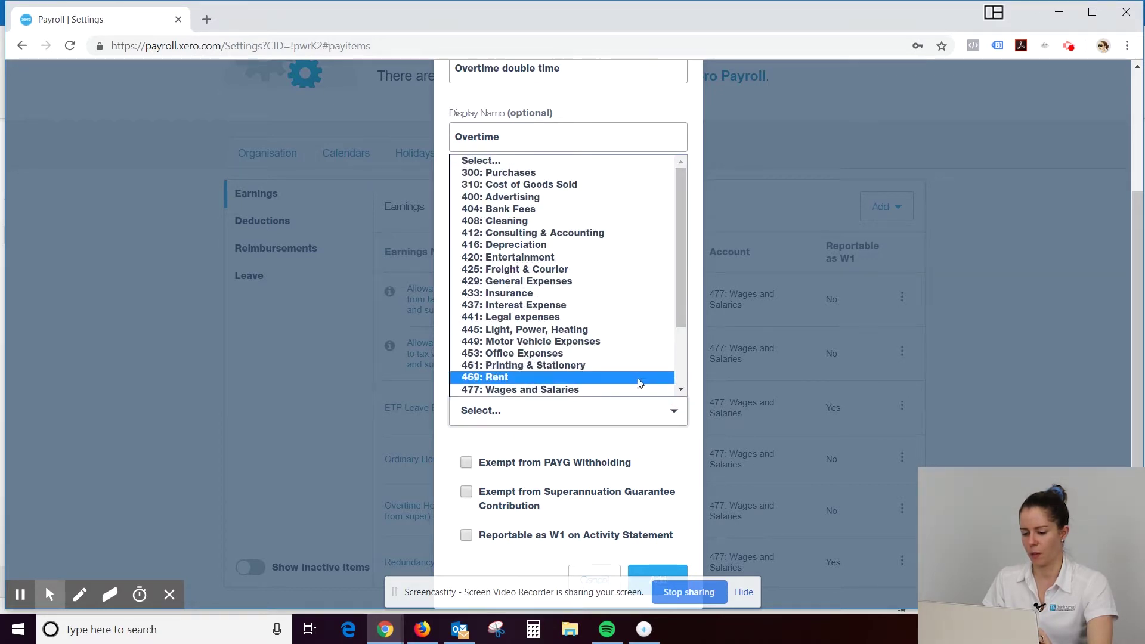
{"action": "scroll", "coordinate": [662, 349], "scroll_direction": "down", "scroll_amount": 2}
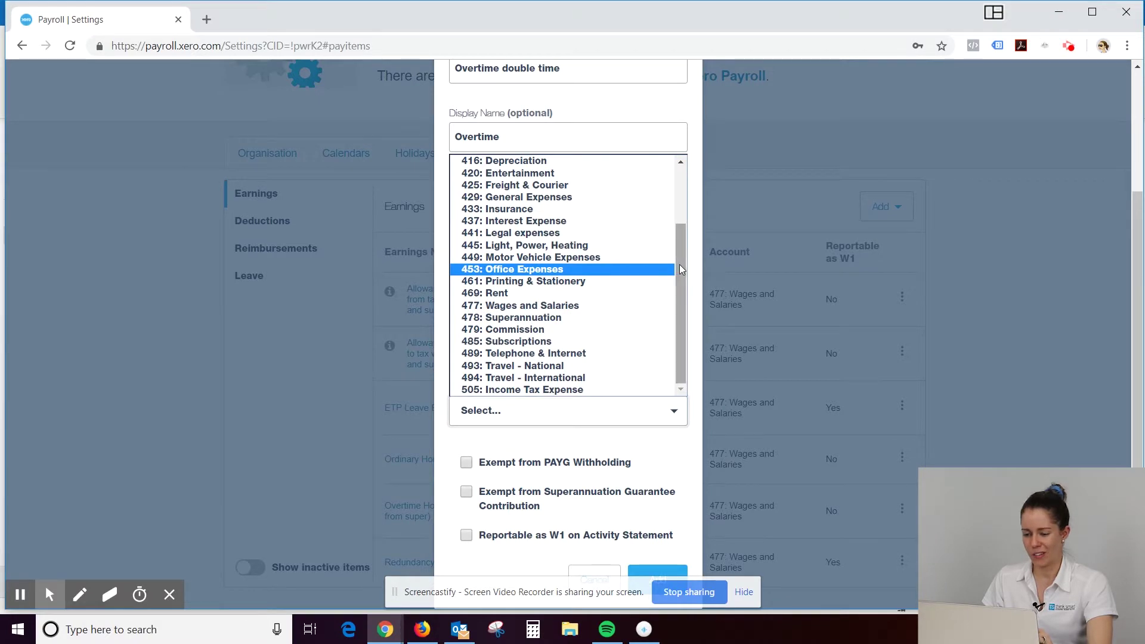
{"action": "scroll", "coordinate": [680, 263], "scroll_direction": "up", "scroll_amount": 3}
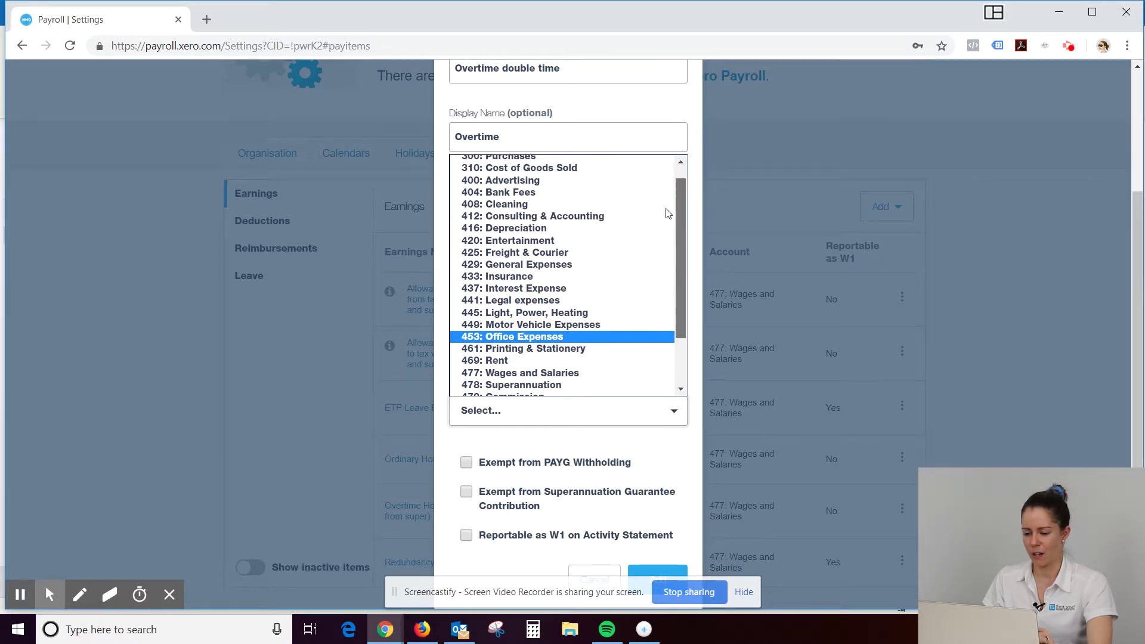
{"action": "scroll", "coordinate": [669, 191], "scroll_direction": "up", "scroll_amount": 1}
{"action": "scroll", "coordinate": [665, 227], "scroll_direction": "down", "scroll_amount": 3}
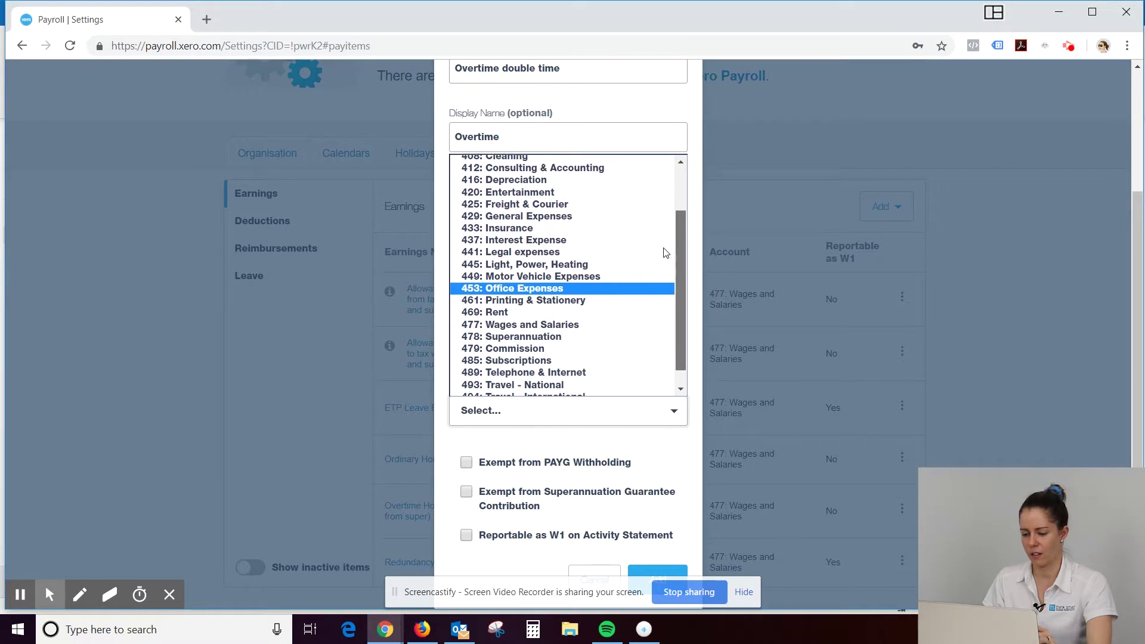
{"action": "scroll", "coordinate": [666, 252], "scroll_direction": "down", "scroll_amount": 1}
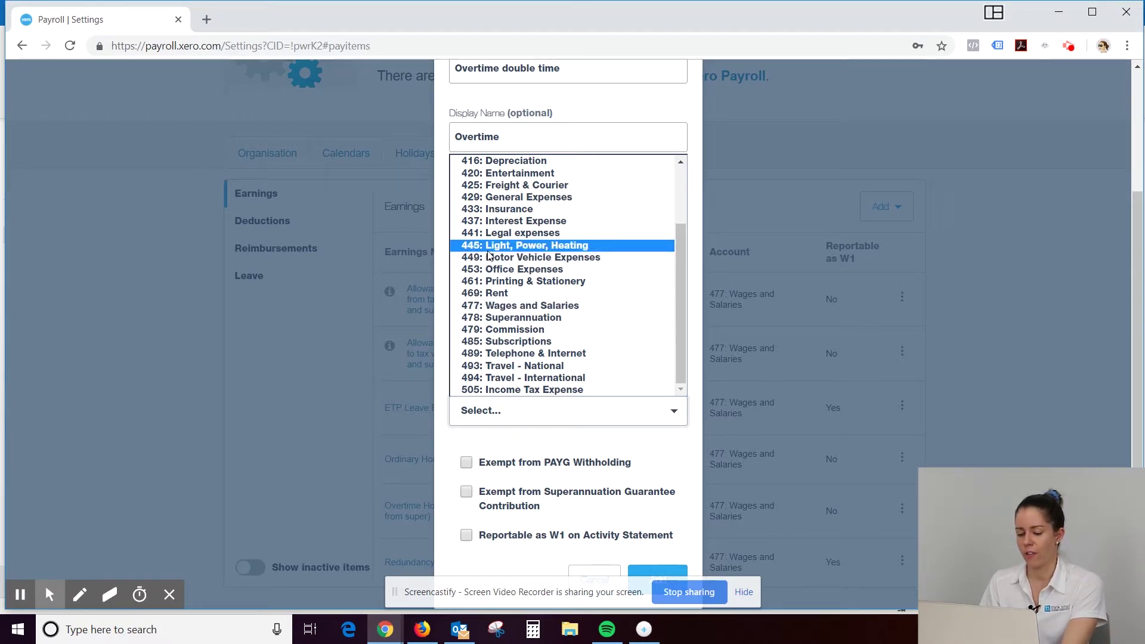
{"action": "left_click", "coordinate": [507, 306]}
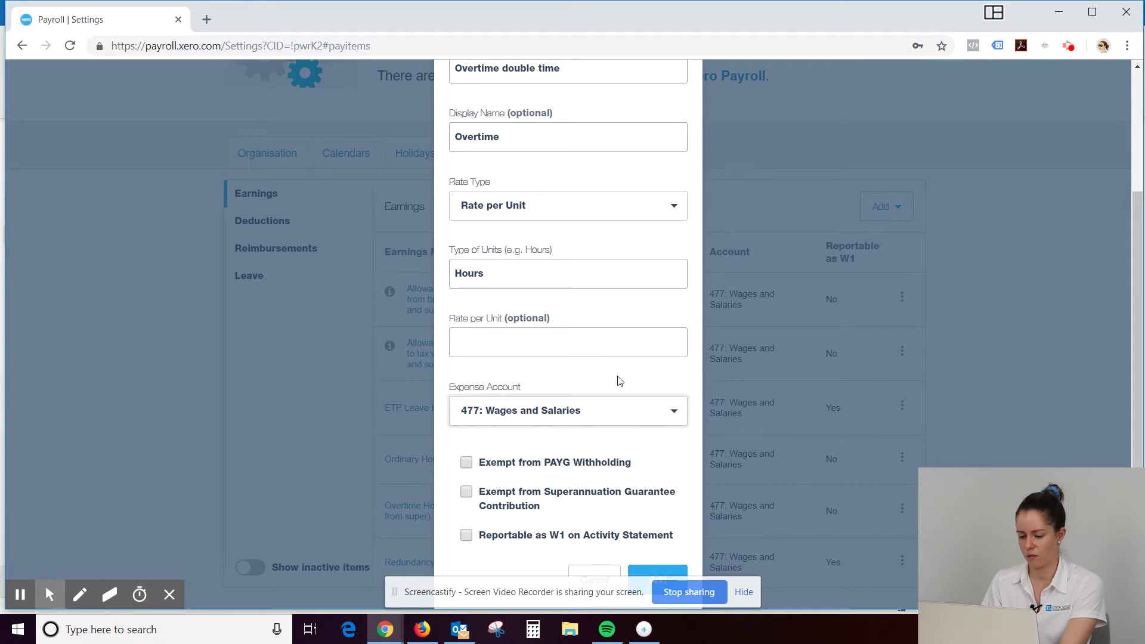
{"action": "scroll", "coordinate": [619, 386], "scroll_direction": "up", "scroll_amount": 1}
{"action": "scroll", "coordinate": [511, 402], "scroll_direction": "down", "scroll_amount": 1}
{"action": "scroll", "coordinate": [550, 409], "scroll_direction": "up", "scroll_amount": 3}
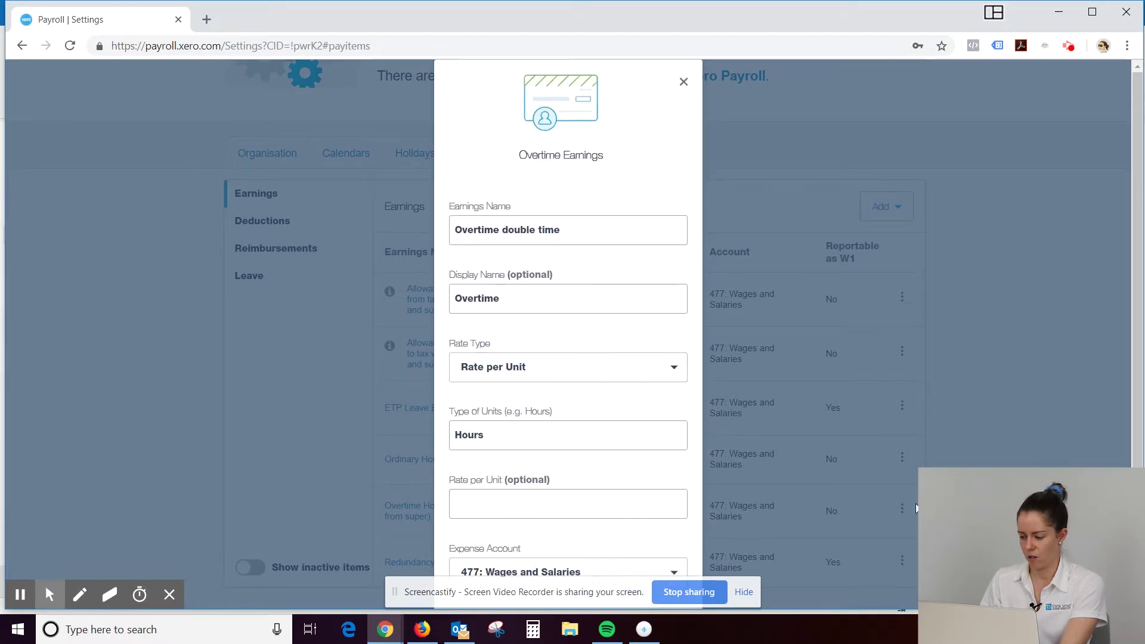
{"action": "left_click", "coordinate": [1137, 400]}
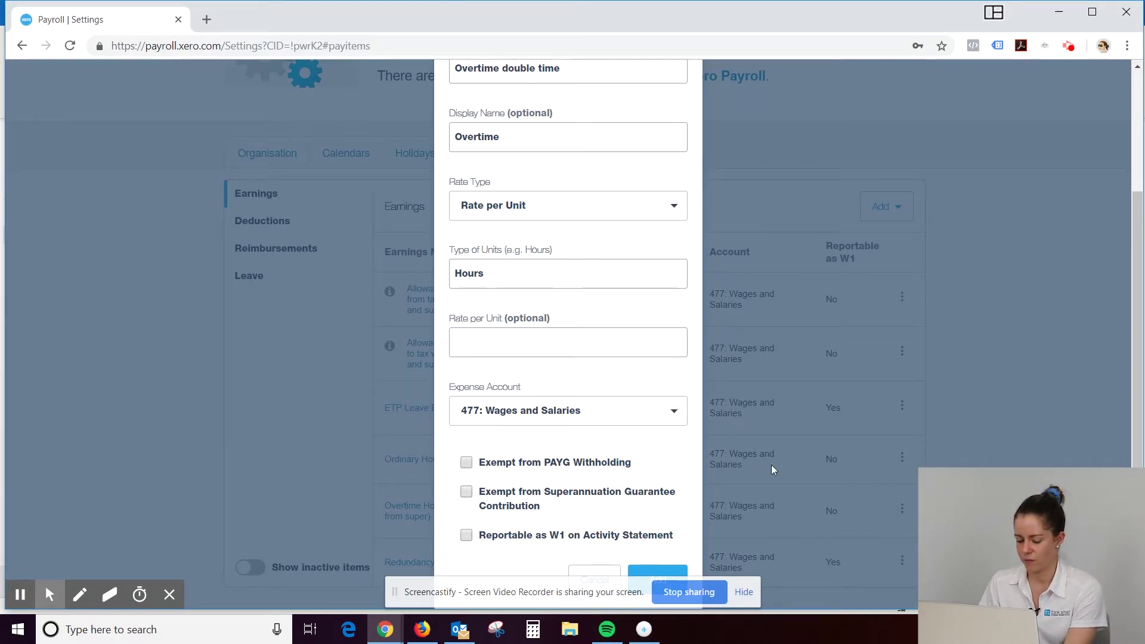
{"action": "left_click", "coordinate": [646, 577]}
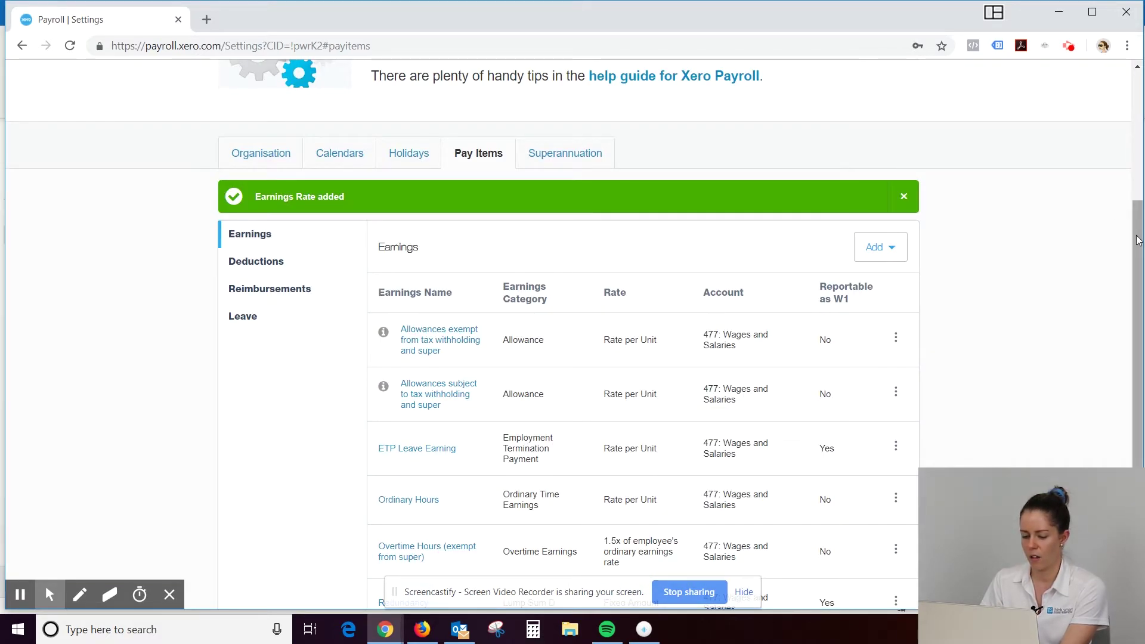
{"action": "left_click_drag", "start_coordinate": [1139, 240], "coordinate": [1144, 304]}
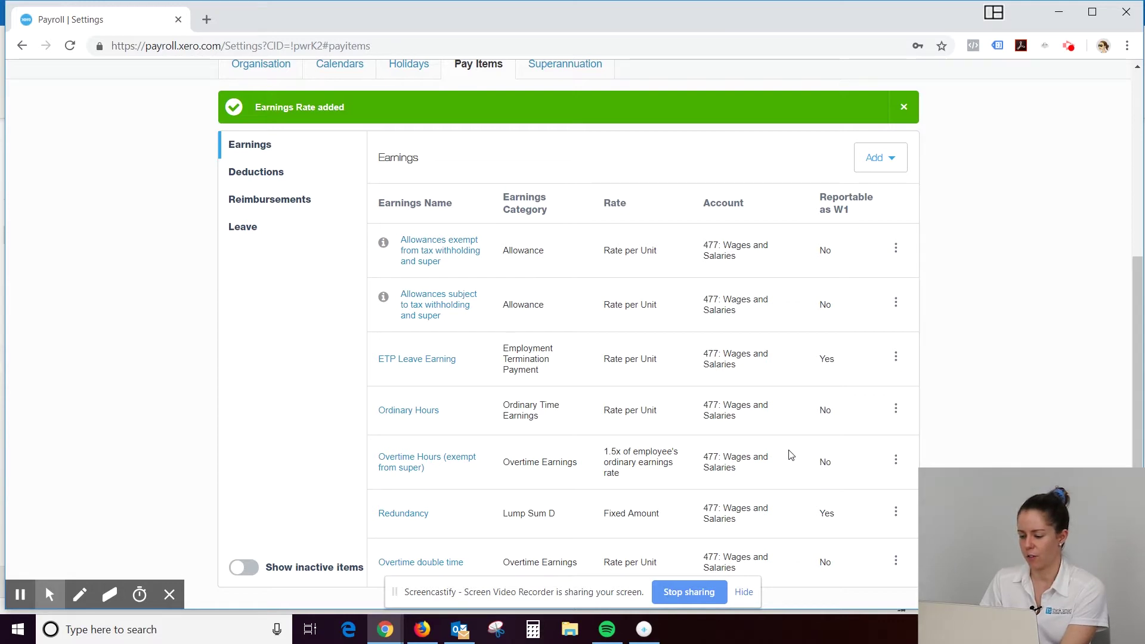
Scroll the Earnings list to confirm the Overtime double time row was added
{"action": "scroll", "coordinate": [719, 358], "scroll_direction": "up", "scroll_amount": 1}
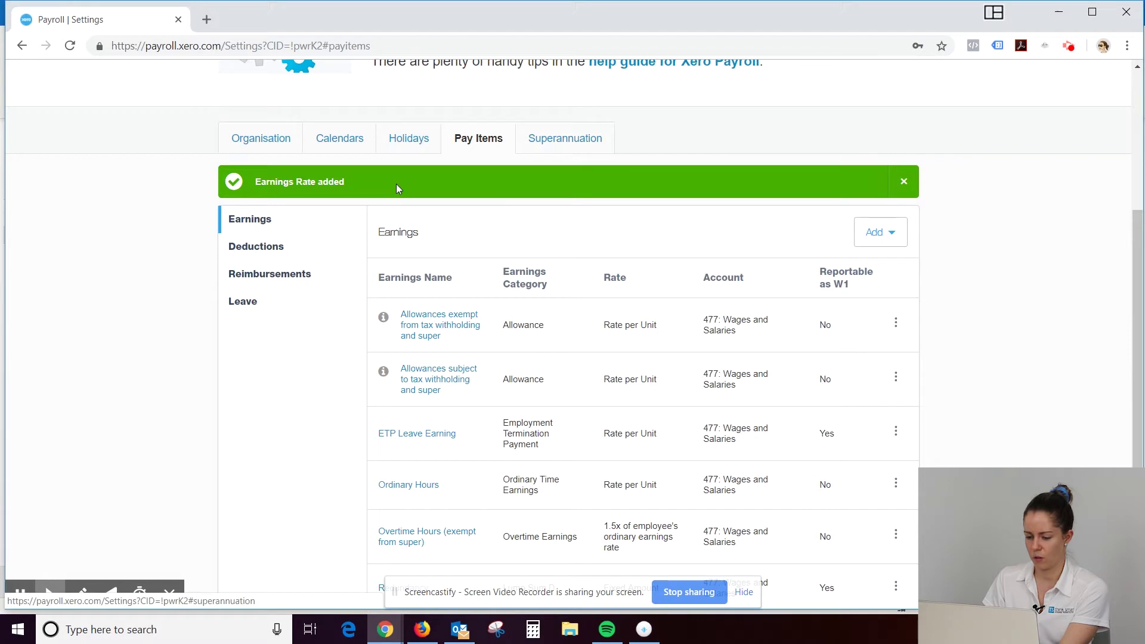
{"action": "scroll", "coordinate": [358, 256], "scroll_direction": "down", "scroll_amount": 1}
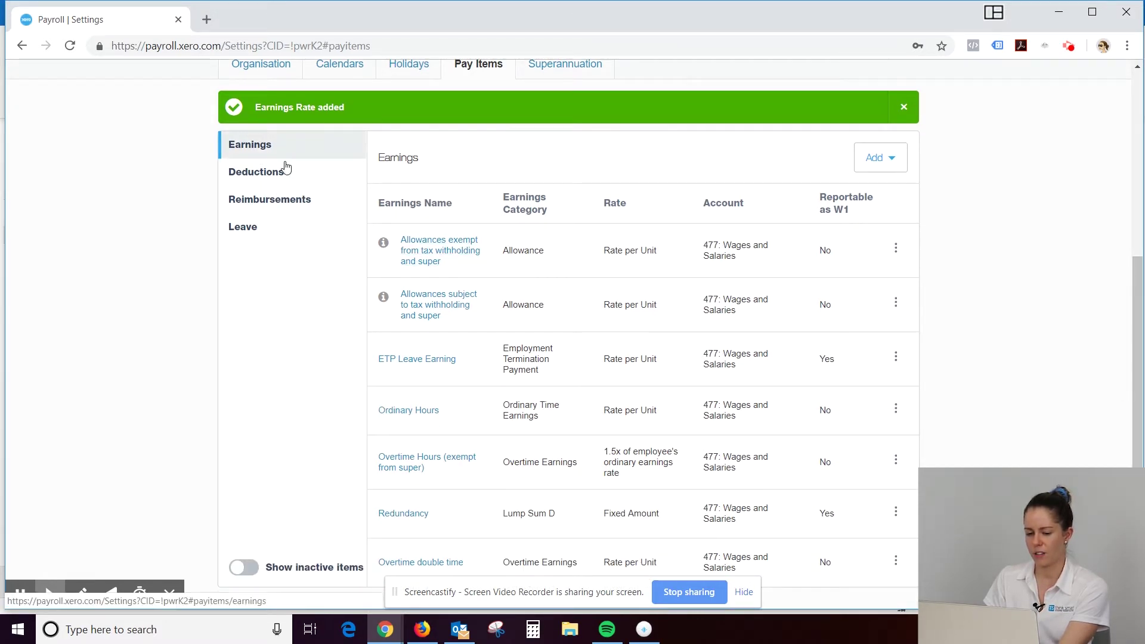
Browse the Deductions, Reimbursements and Leave pay items, including Annual Leave at 152.00 hours
{"action": "left_click", "coordinate": [252, 179]}
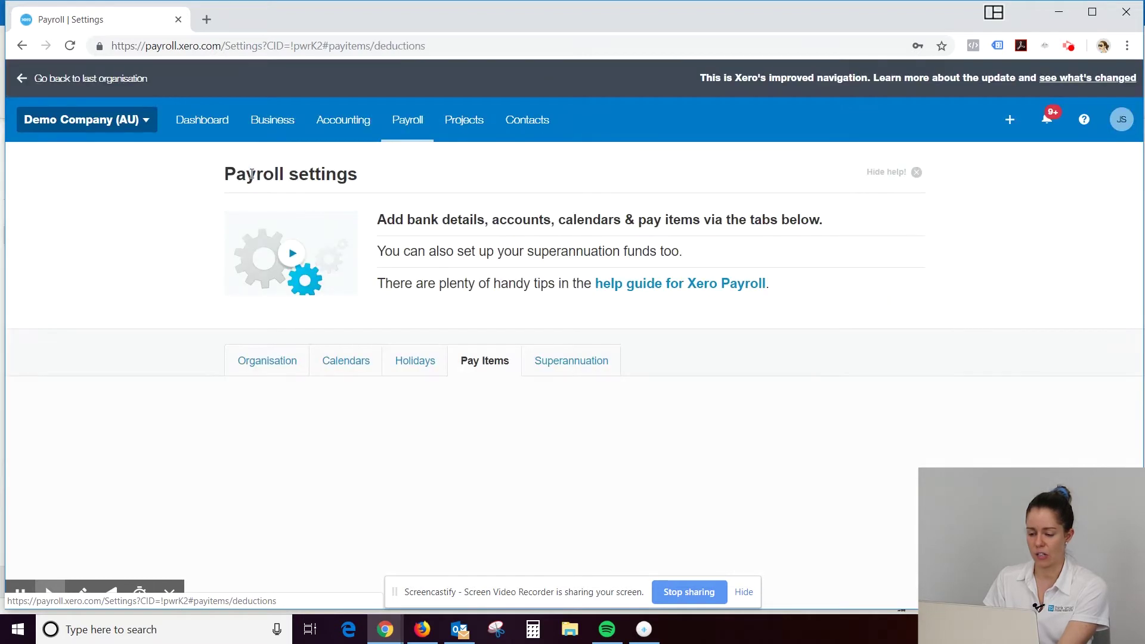
{"action": "scroll", "coordinate": [823, 445], "scroll_direction": "down", "scroll_amount": 2}
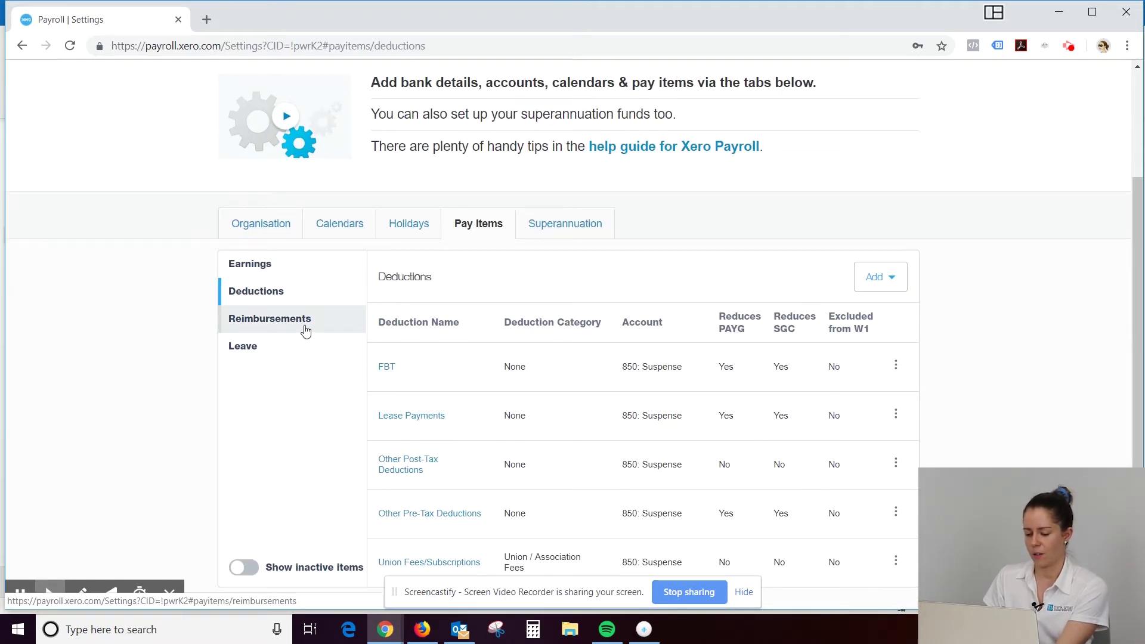
{"action": "left_click", "coordinate": [305, 331]}
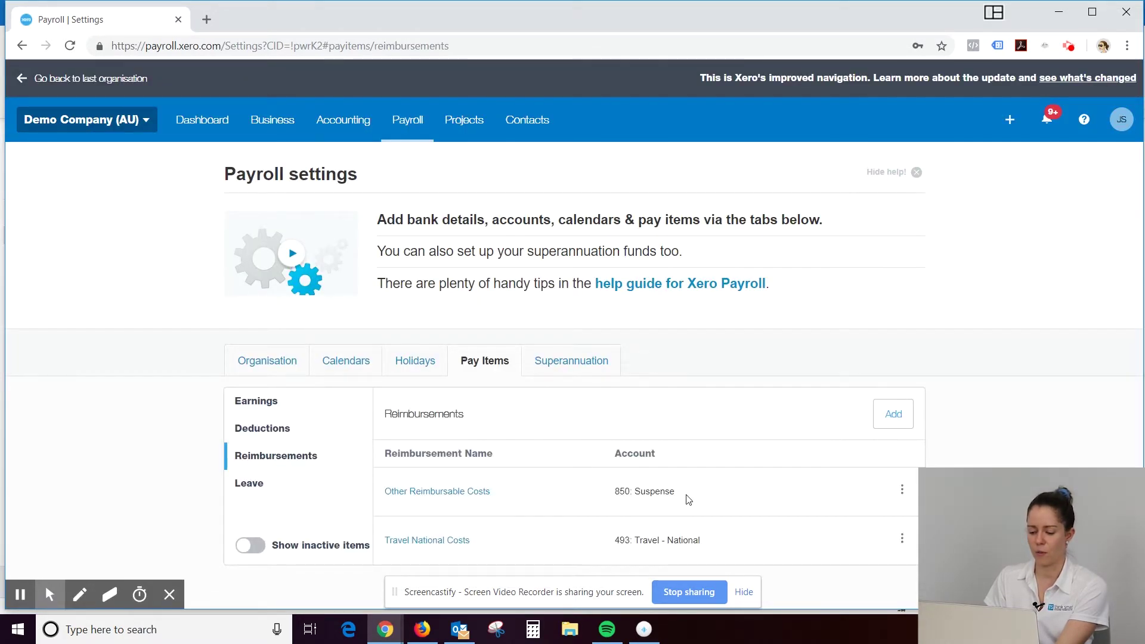
{"action": "left_click", "coordinate": [297, 489]}
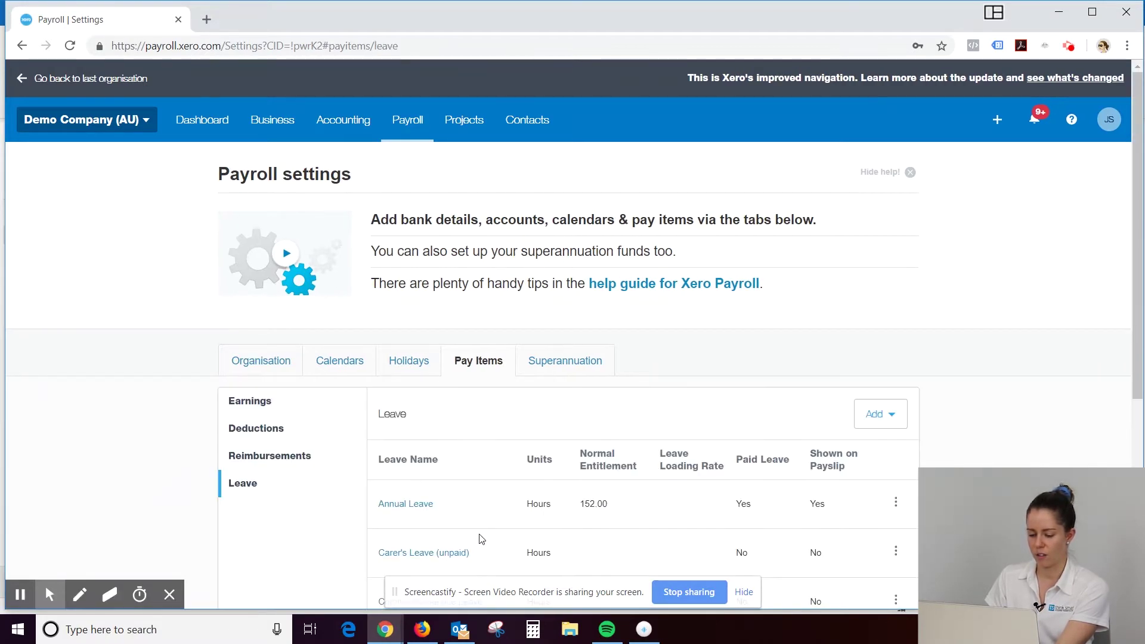
{"action": "scroll", "coordinate": [1092, 388], "scroll_direction": "down", "scroll_amount": 5}
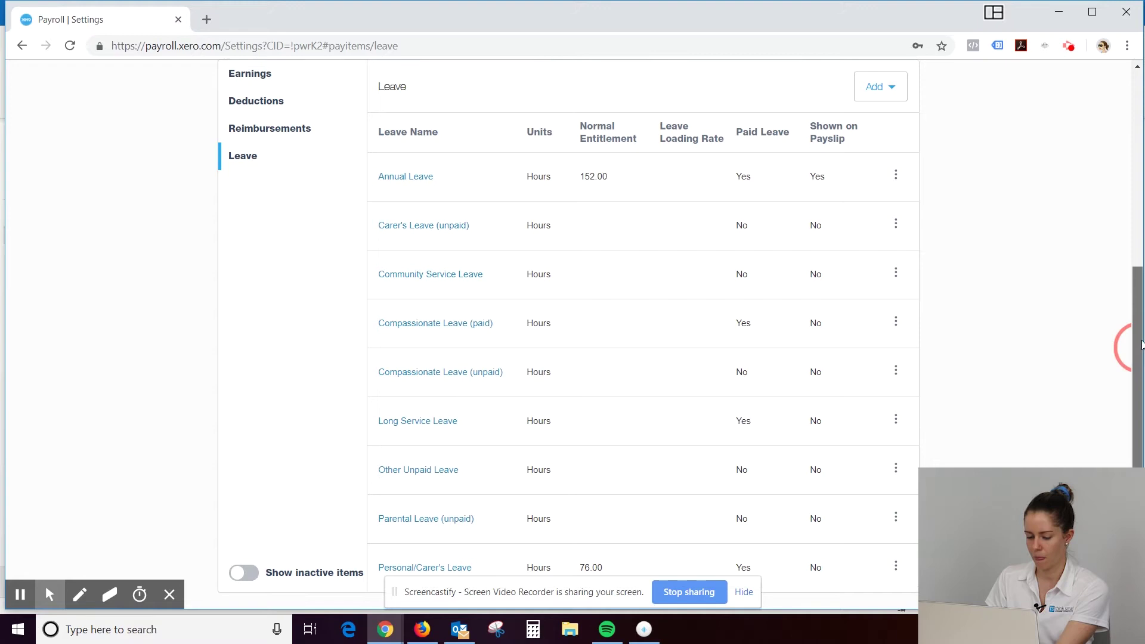
{"action": "scroll", "coordinate": [1130, 348], "scroll_direction": "up", "scroll_amount": 3}
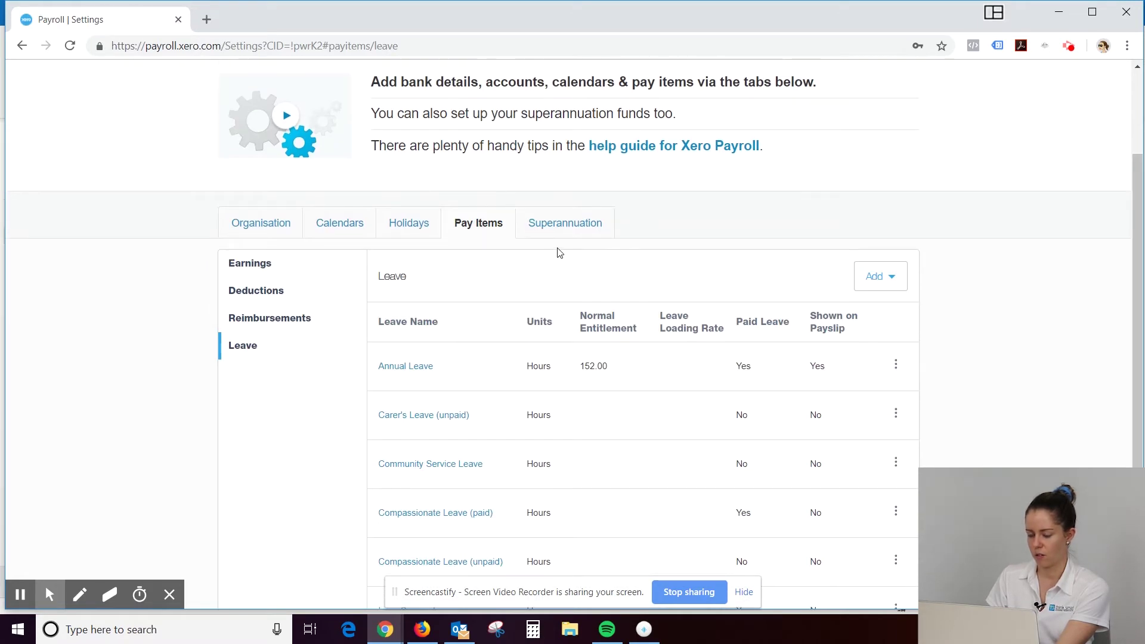
{"action": "left_click", "coordinate": [575, 237]}
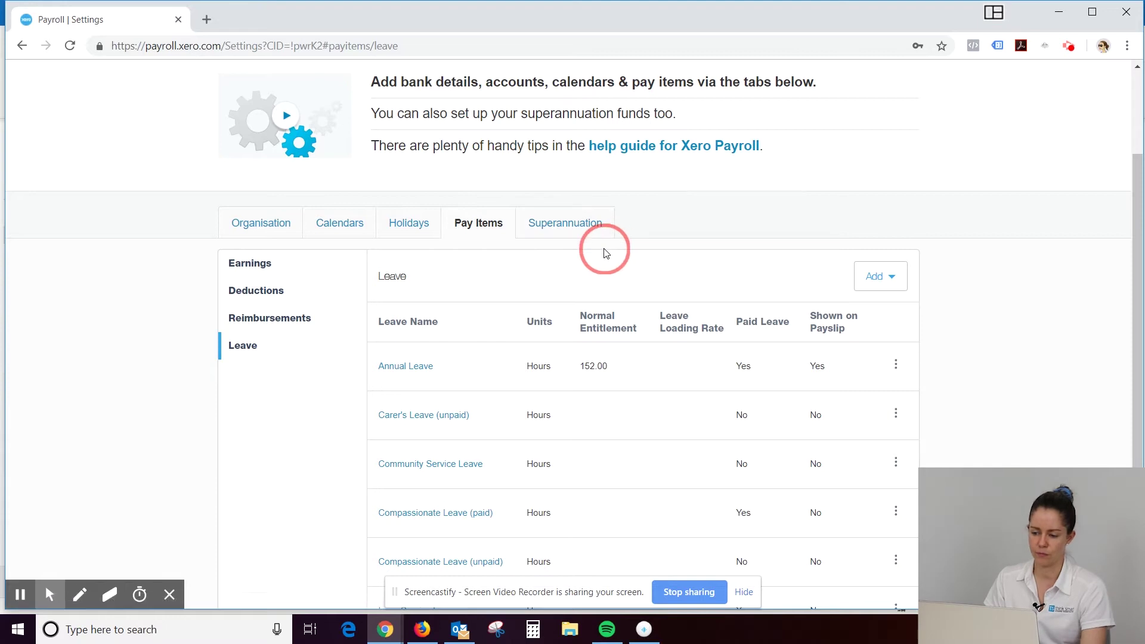
Start adding a superannuation fund and set its type to Regulated Superannuation Fund
{"action": "left_click", "coordinate": [552, 231]}
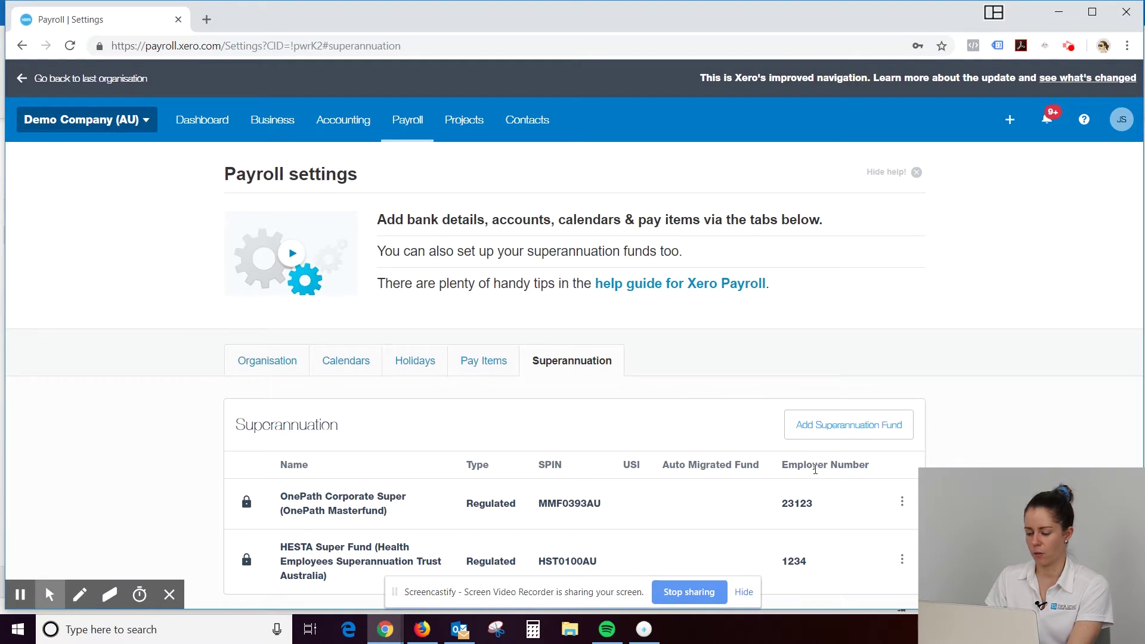
{"action": "left_click", "coordinate": [864, 426]}
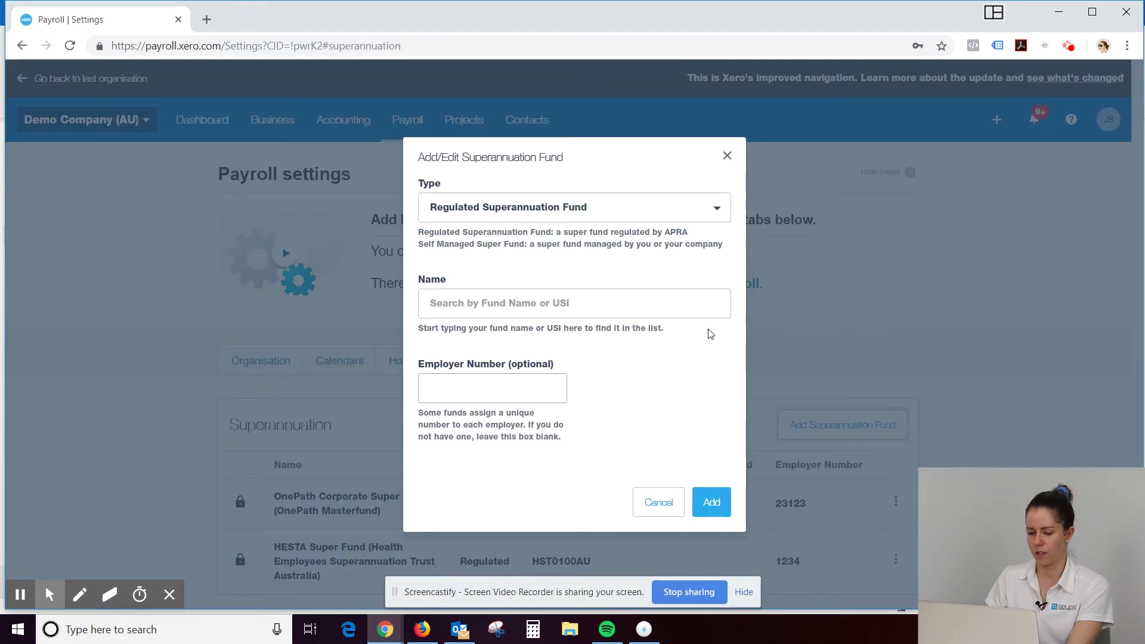
{"action": "left_click", "coordinate": [713, 216]}
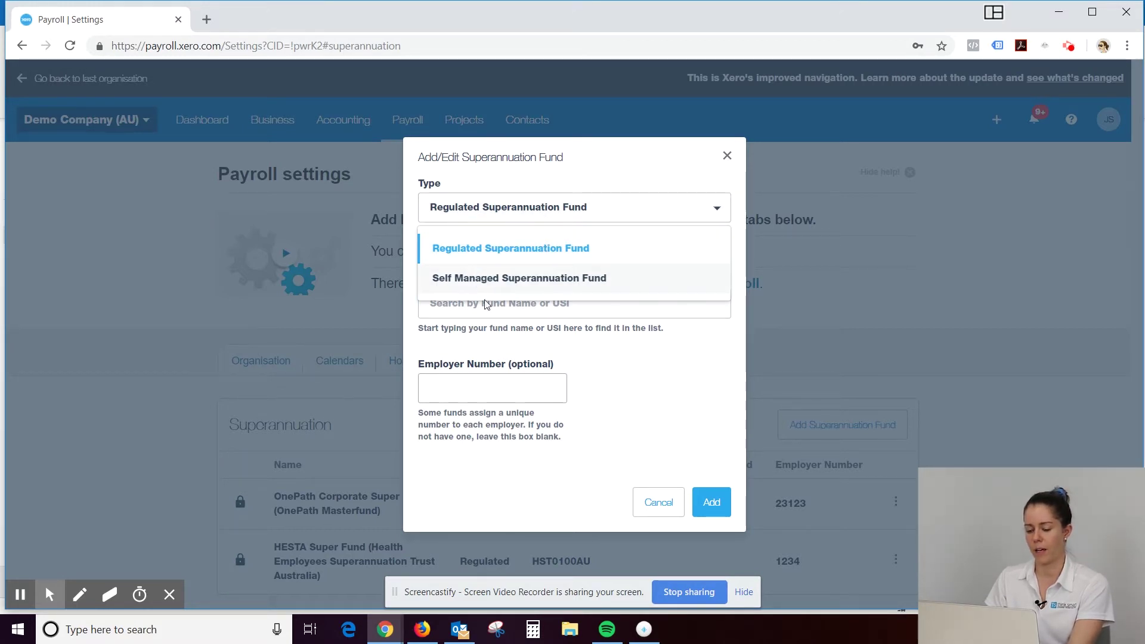
{"action": "left_click", "coordinate": [490, 286]}
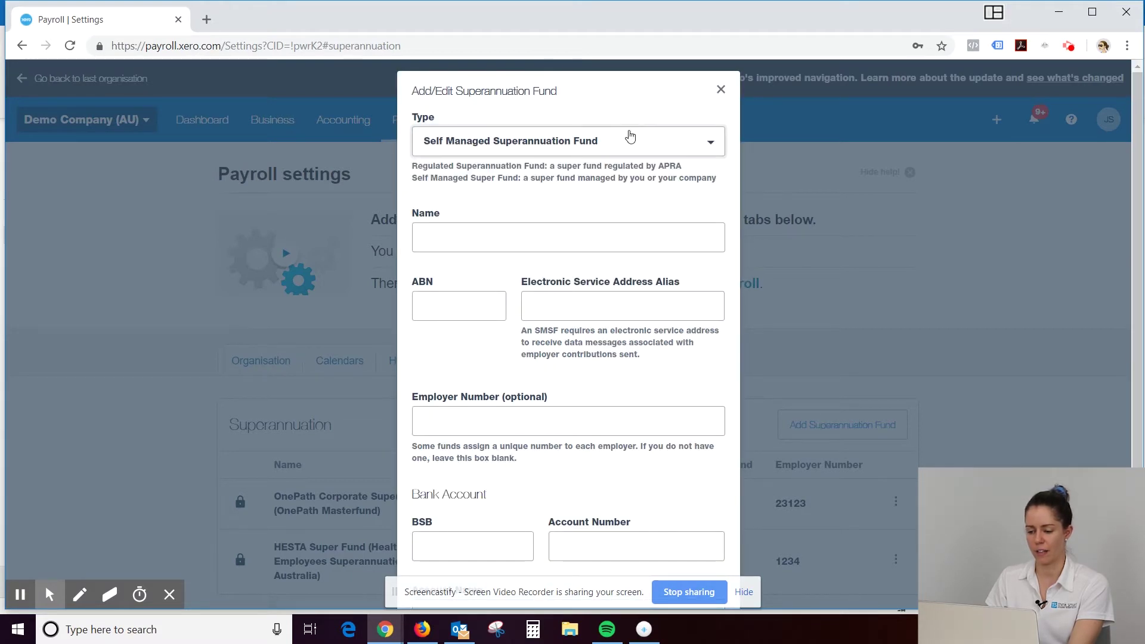
{"action": "scroll", "coordinate": [461, 319], "scroll_direction": "down", "scroll_amount": 2}
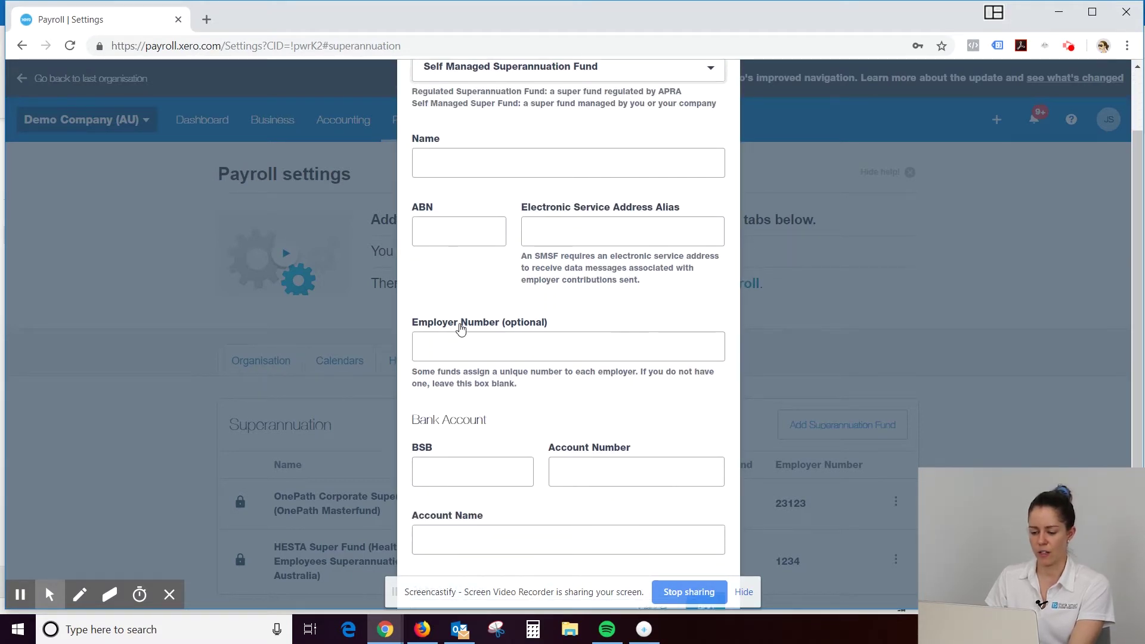
{"action": "scroll", "coordinate": [509, 499], "scroll_direction": "up", "scroll_amount": 2}
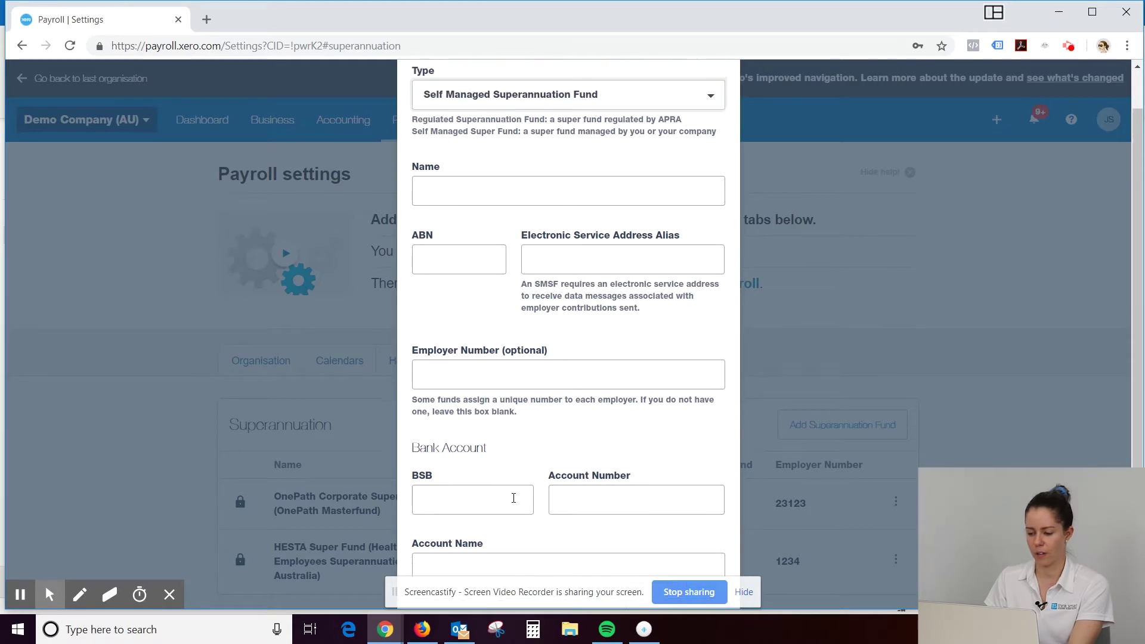
{"action": "left_click", "coordinate": [715, 151]}
{"action": "left_click", "coordinate": [517, 170]}
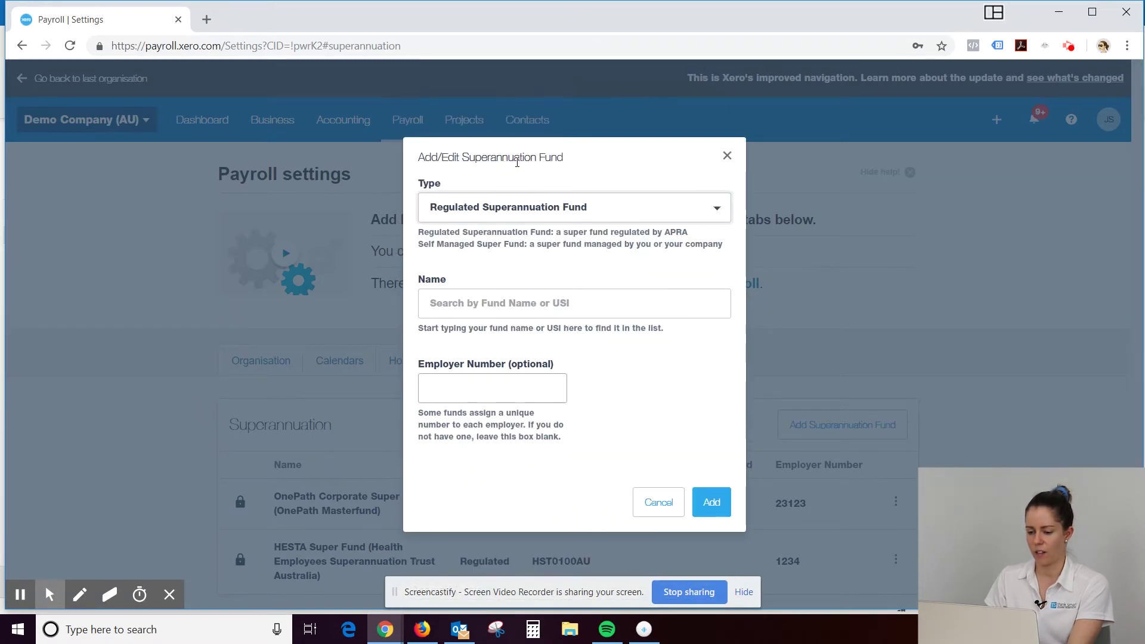
Search the fund name for 'Australian', then clear the search so the name is empty
{"action": "left_click", "coordinate": [515, 312]}
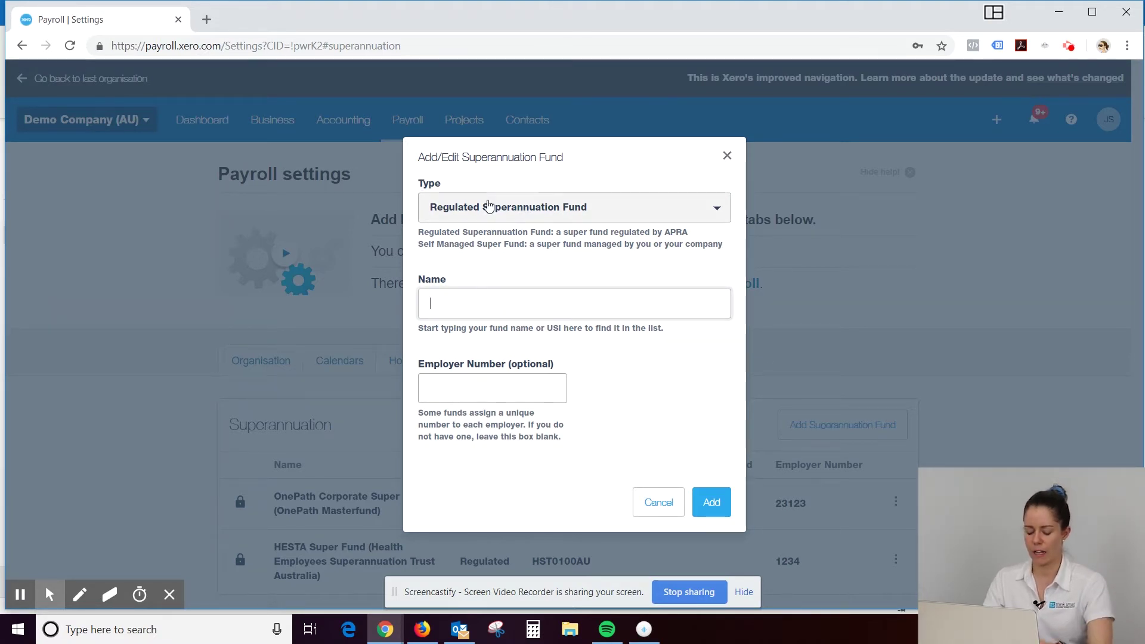
{"action": "type", "text": "Au"}
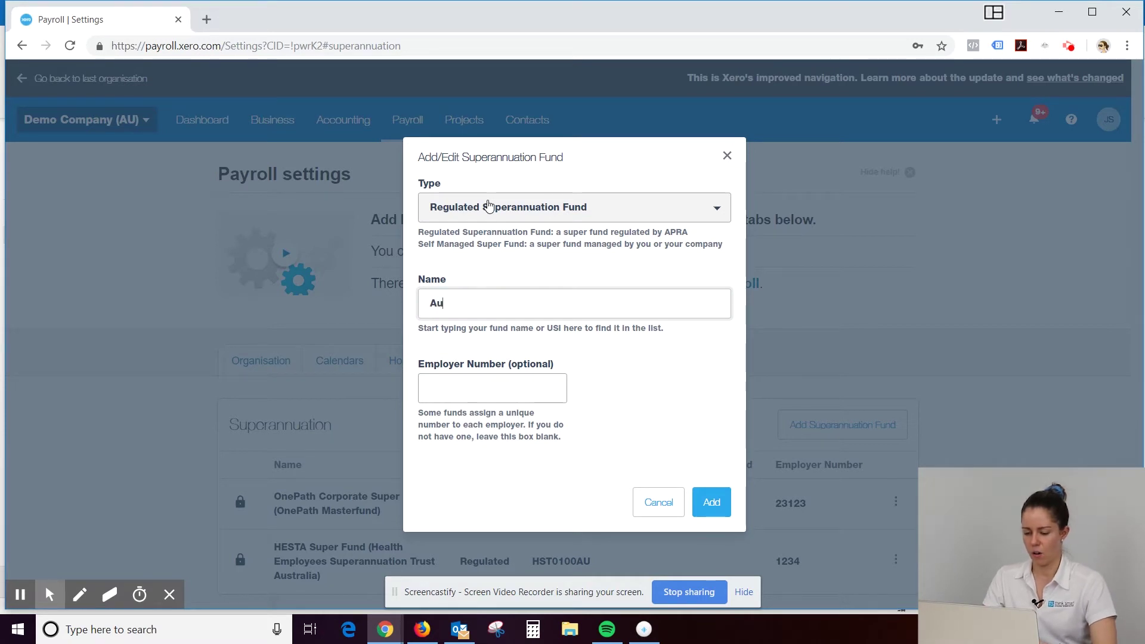
{"action": "type", "text": "st"}
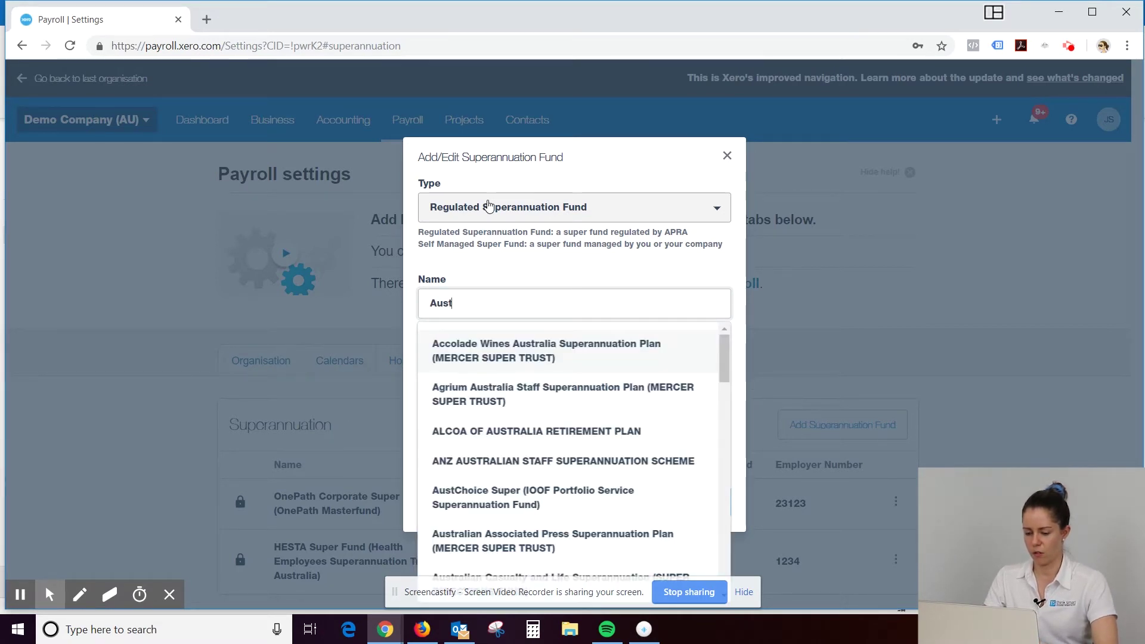
{"action": "type", "text": "rlia"}
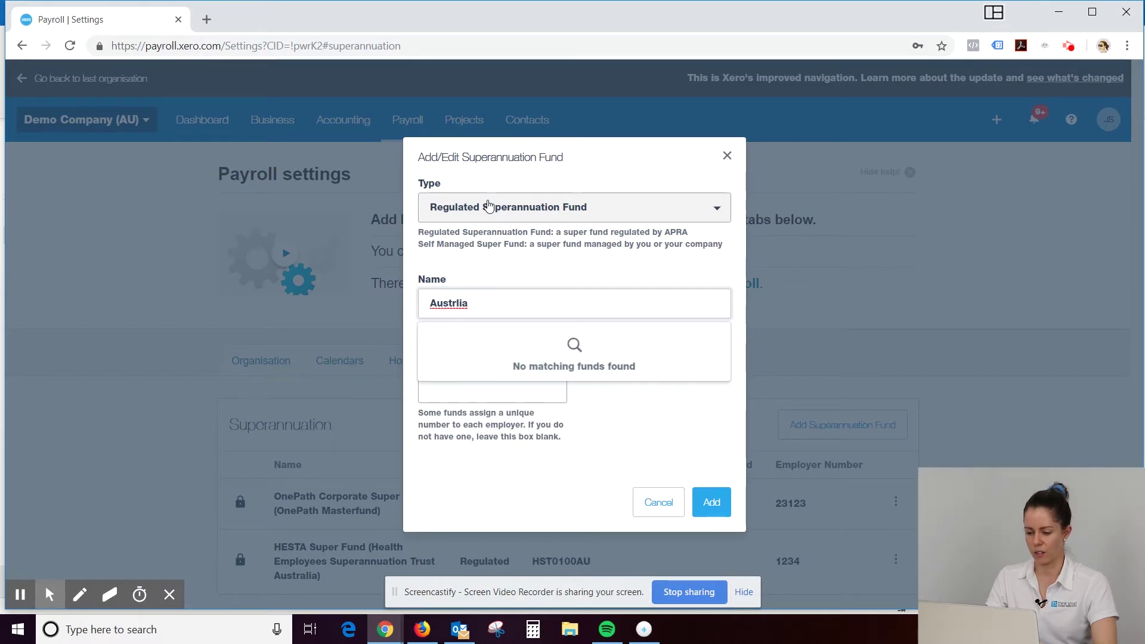
{"action": "key", "text": "BackSpace"}
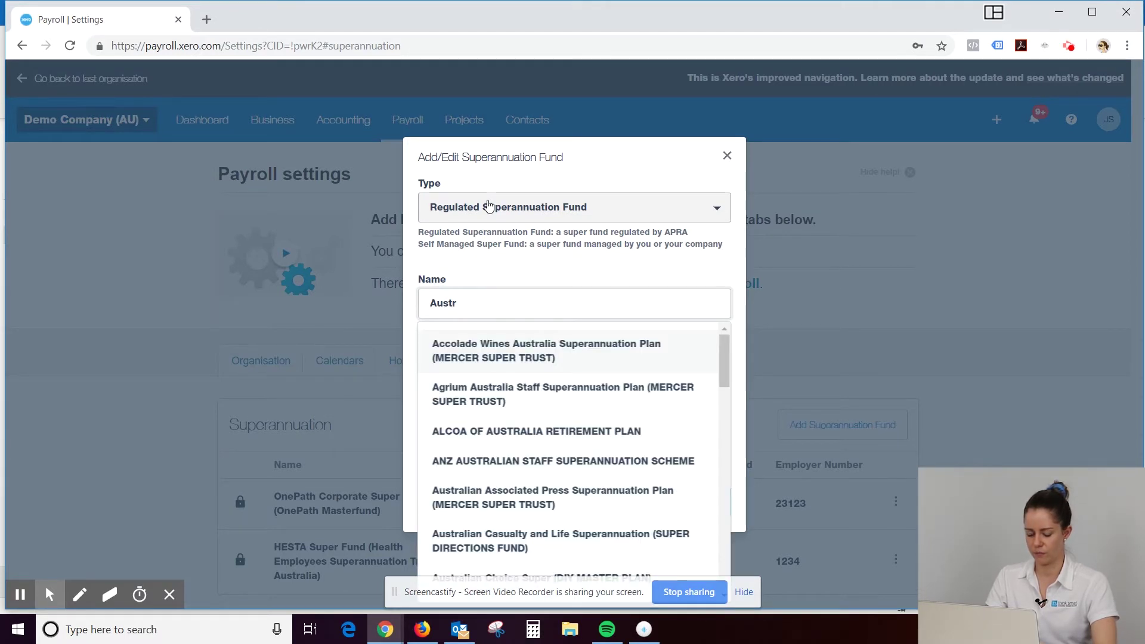
{"action": "type", "text": "ali"}
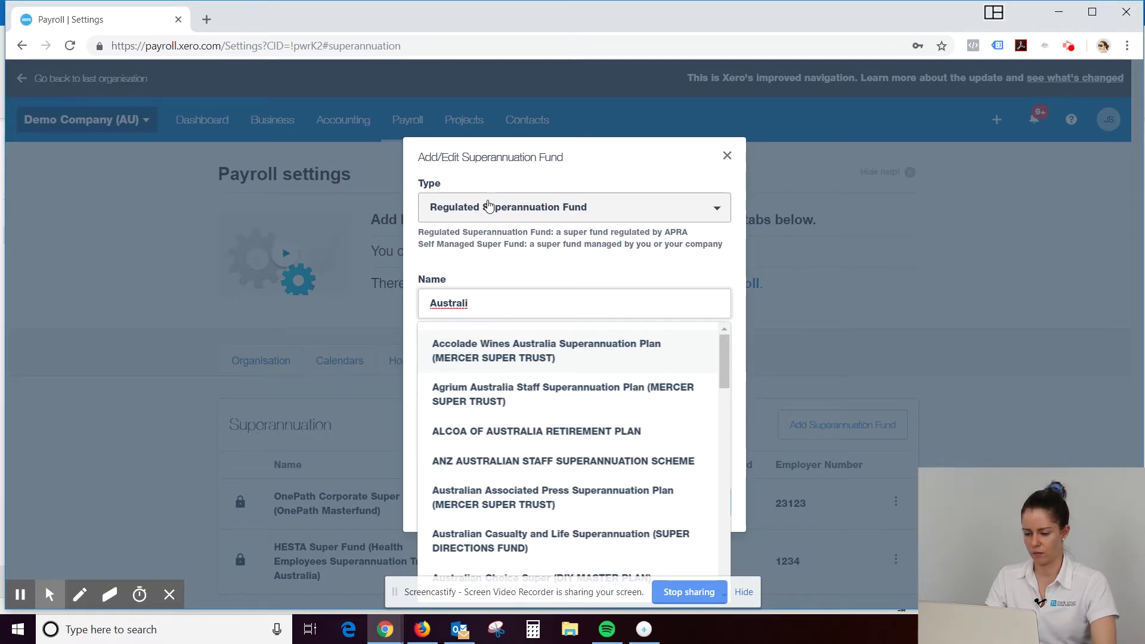
{"action": "type", "text": "an"}
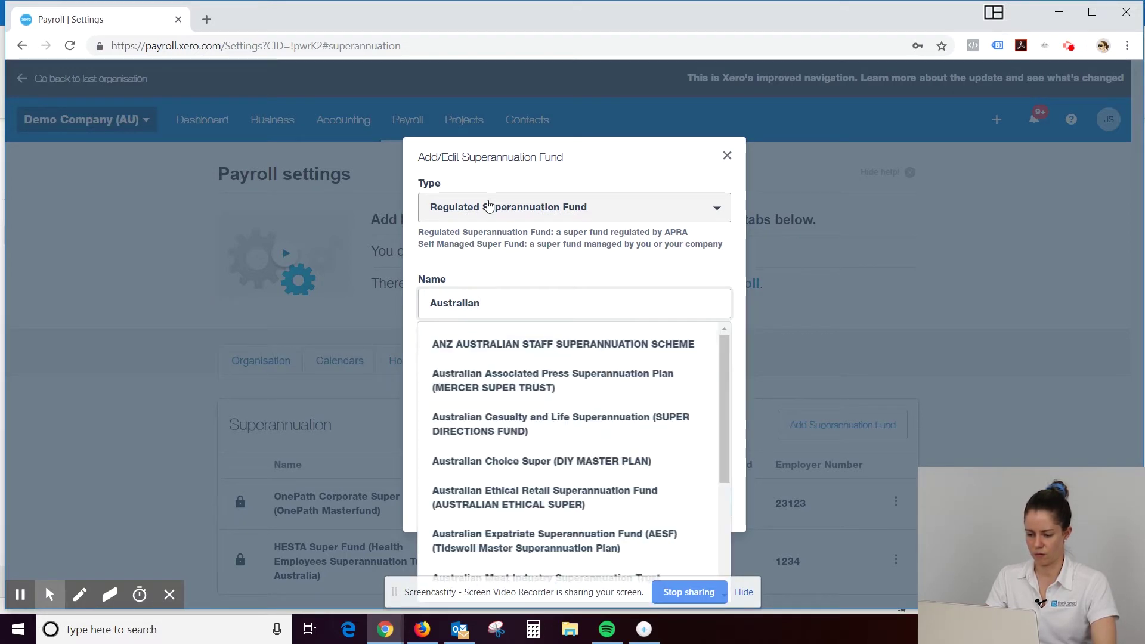
{"action": "scroll", "coordinate": [564, 394], "scroll_direction": "down", "scroll_amount": 2}
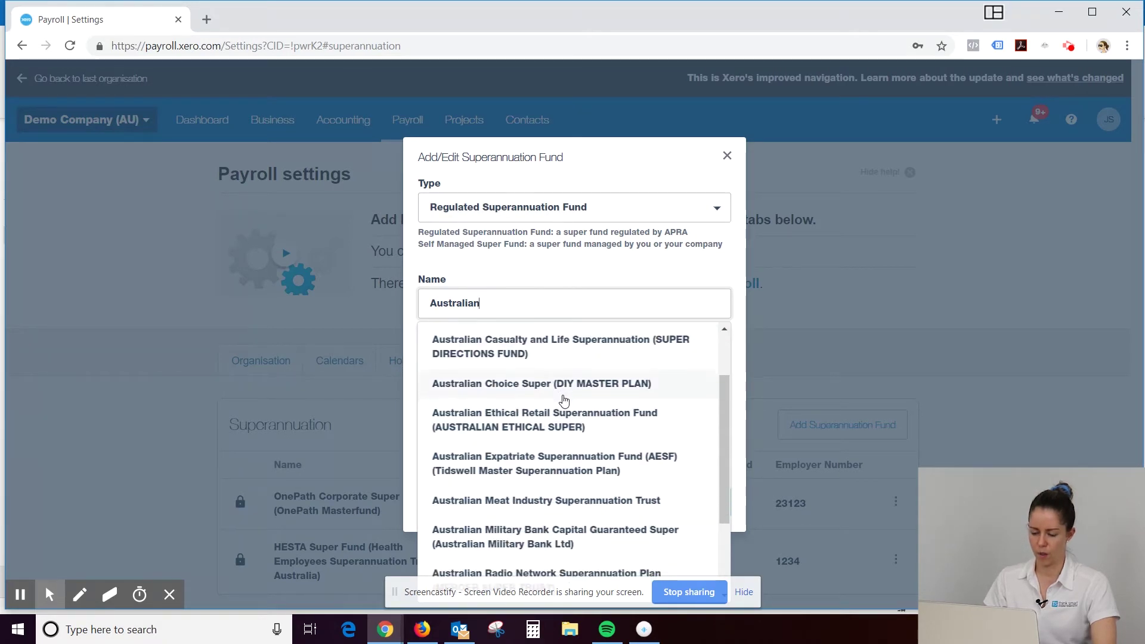
{"action": "scroll", "coordinate": [564, 397], "scroll_direction": "down", "scroll_amount": 2}
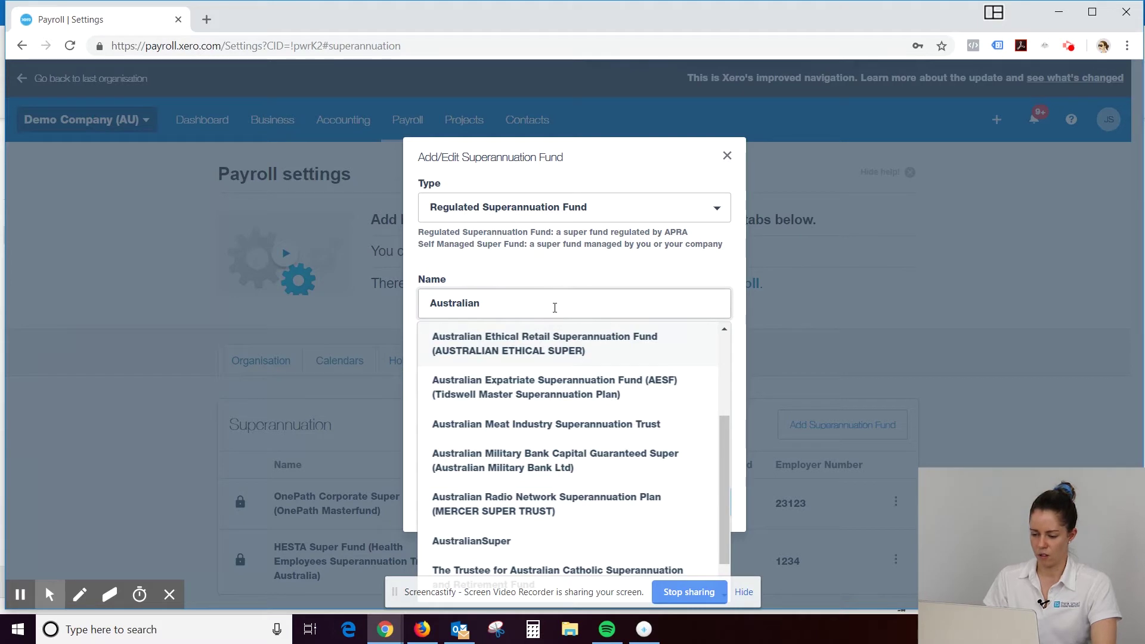
{"action": "left_click", "coordinate": [530, 307]}
{"action": "double_click", "coordinate": [448, 302]}
{"action": "key", "text": "BackSpace"}
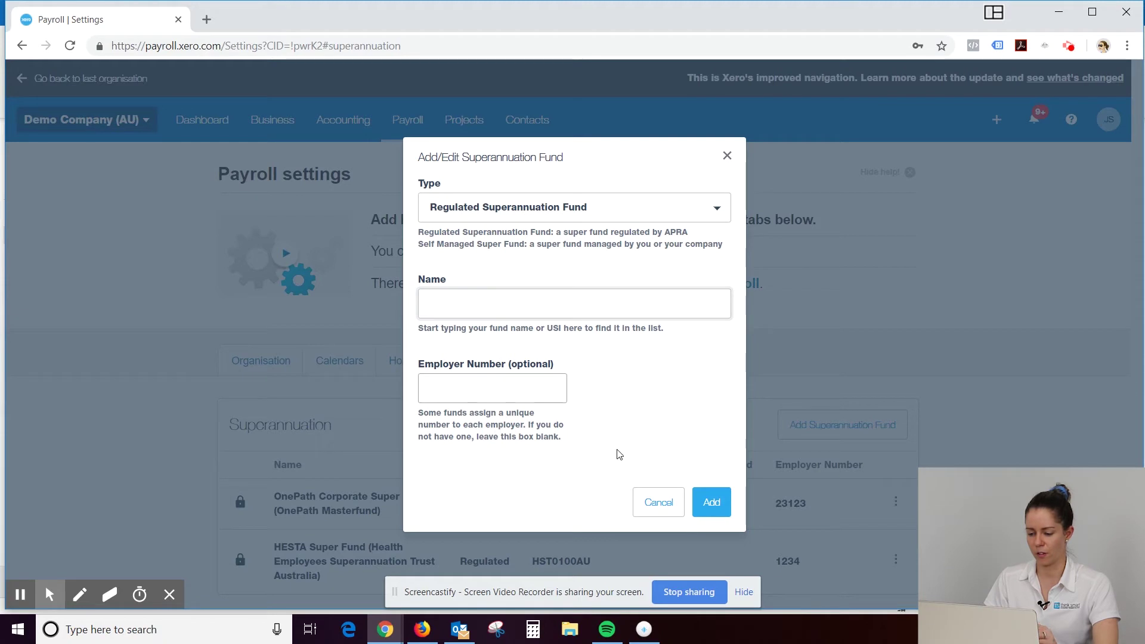
Cancel the fund form and go to Payroll > Superannuation, showing the premium subscription notice
{"action": "left_click", "coordinate": [380, 149]}
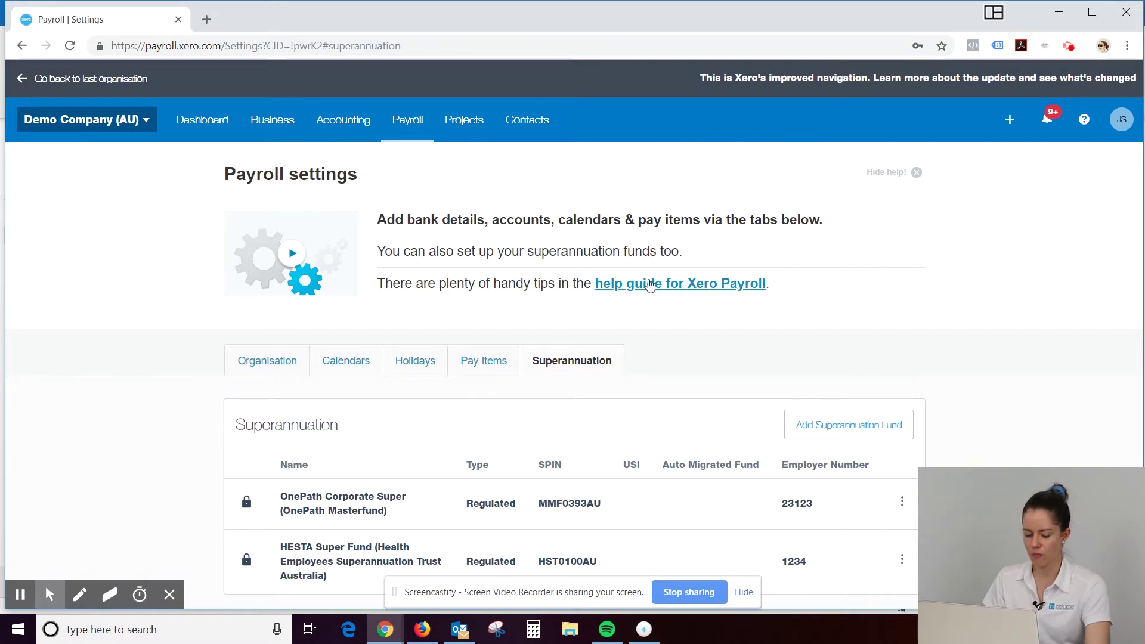
{"action": "left_click", "coordinate": [409, 129]}
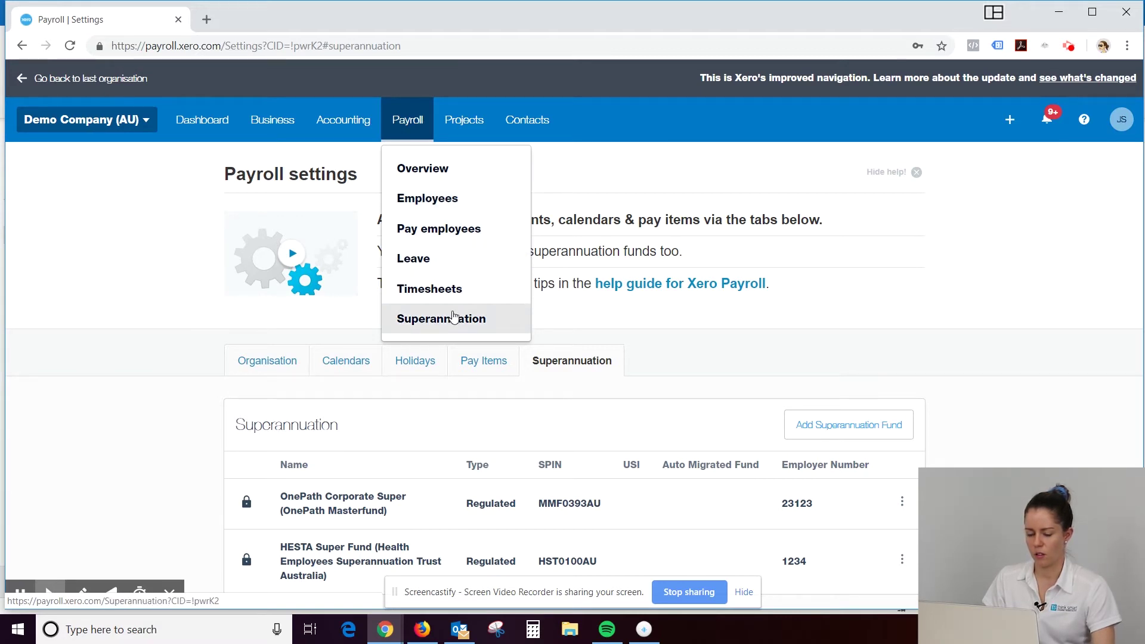
{"action": "left_click", "coordinate": [423, 323]}
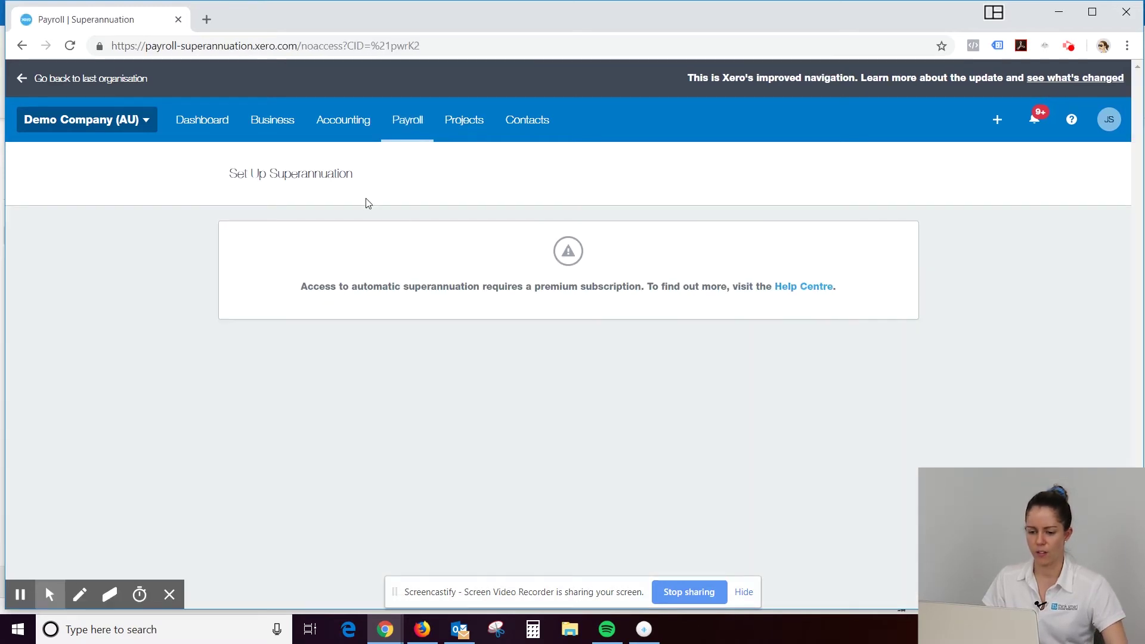
{"action": "left_click", "coordinate": [399, 122]}
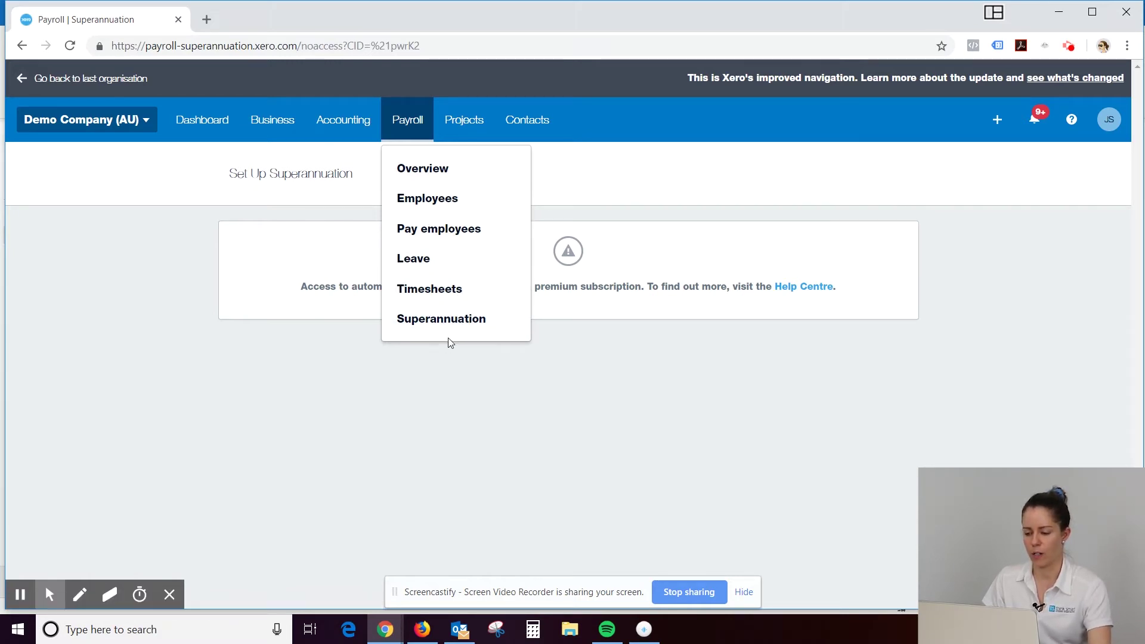
Open Jane Smith from the Employees list and show her Employment tab
{"action": "left_click", "coordinate": [427, 201]}
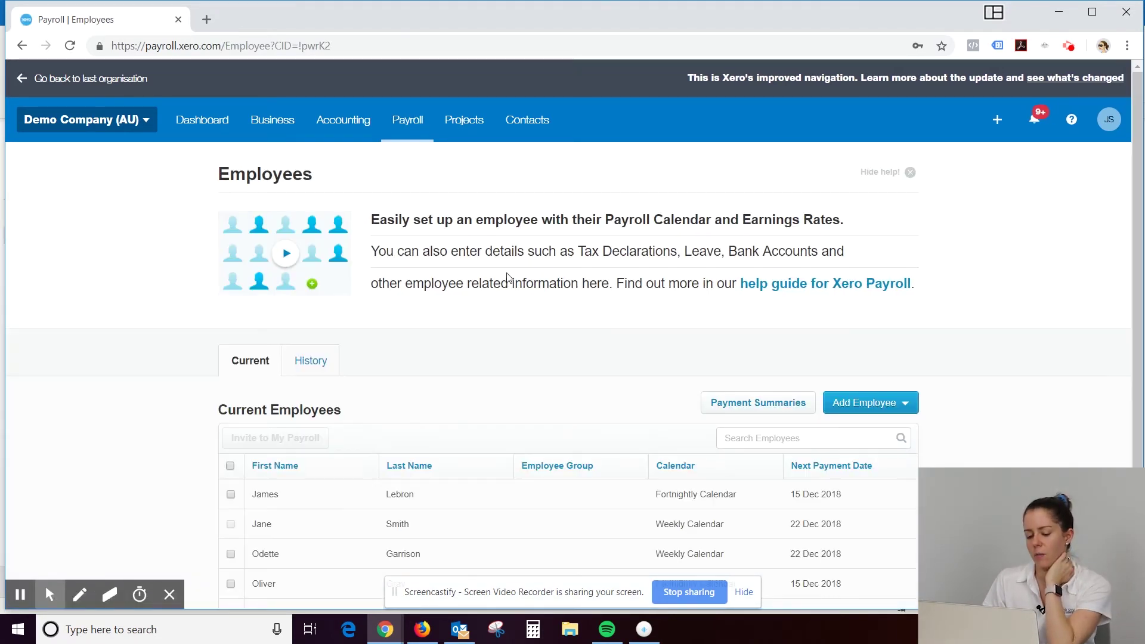
{"action": "scroll", "coordinate": [481, 285], "scroll_direction": "down", "scroll_amount": 3}
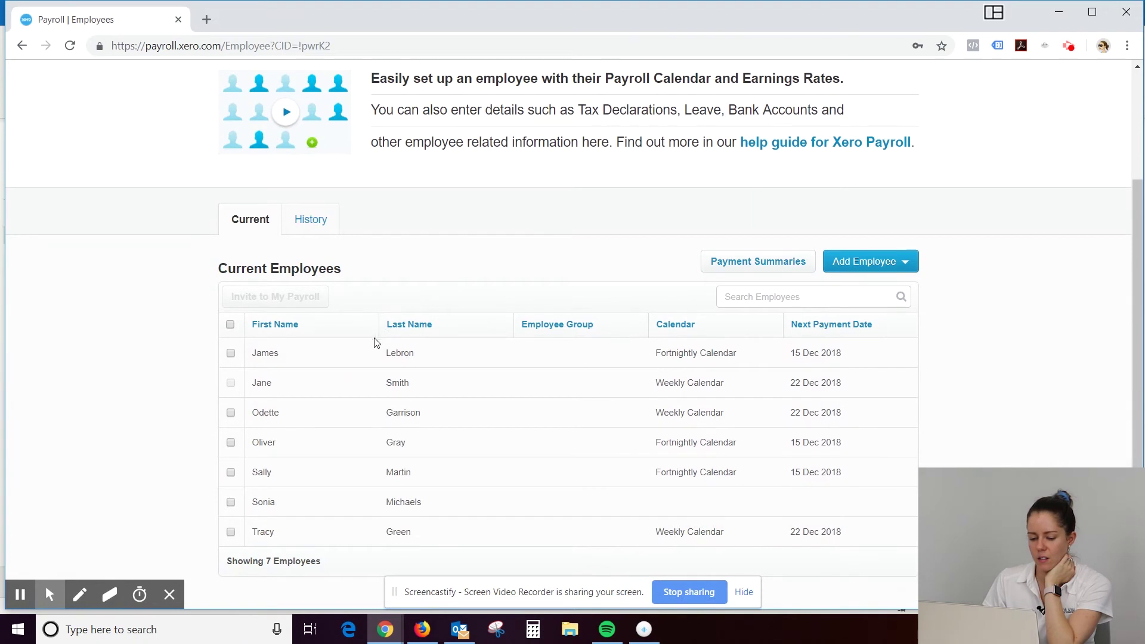
{"action": "left_click", "coordinate": [361, 386]}
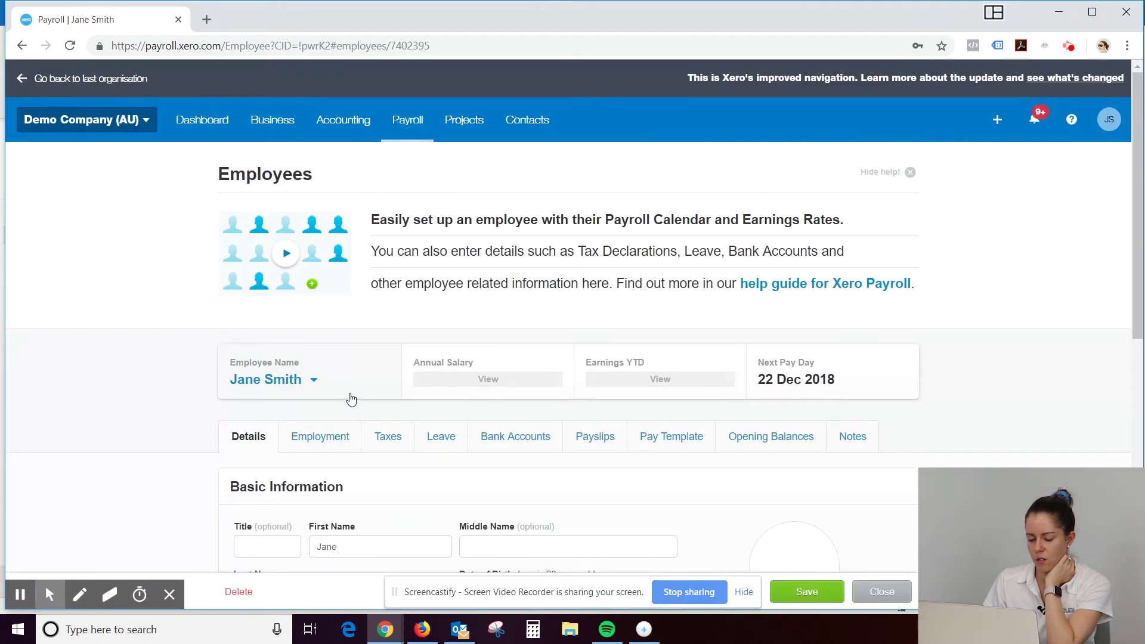
{"action": "scroll", "coordinate": [351, 402], "scroll_direction": "down", "scroll_amount": 9}
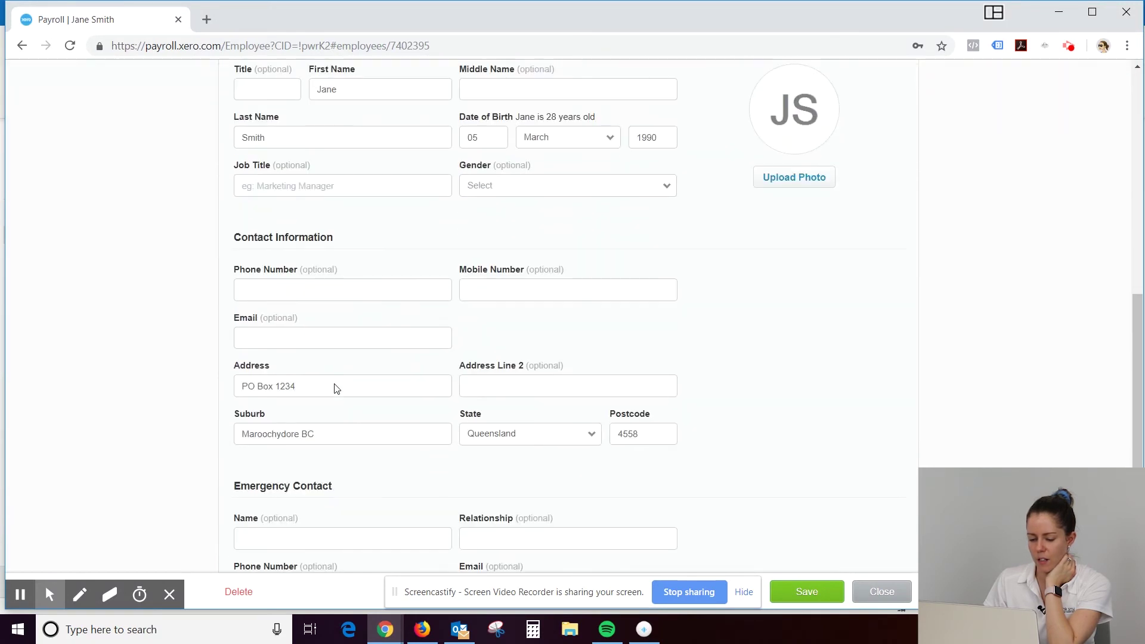
{"action": "scroll", "coordinate": [302, 379], "scroll_direction": "up", "scroll_amount": 5}
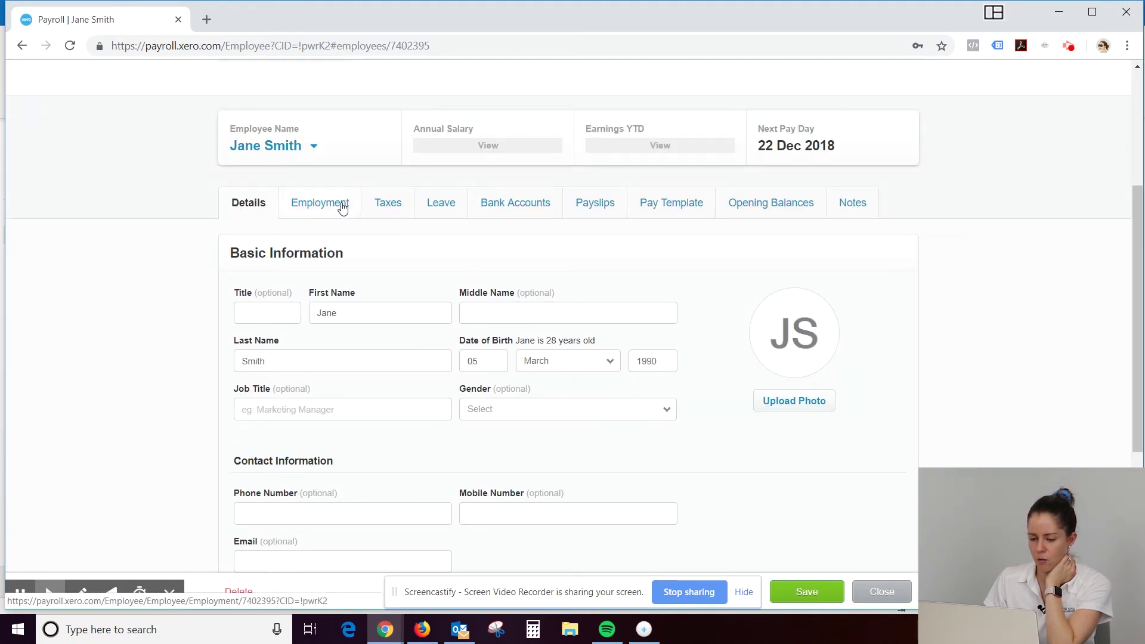
{"action": "left_click", "coordinate": [339, 208]}
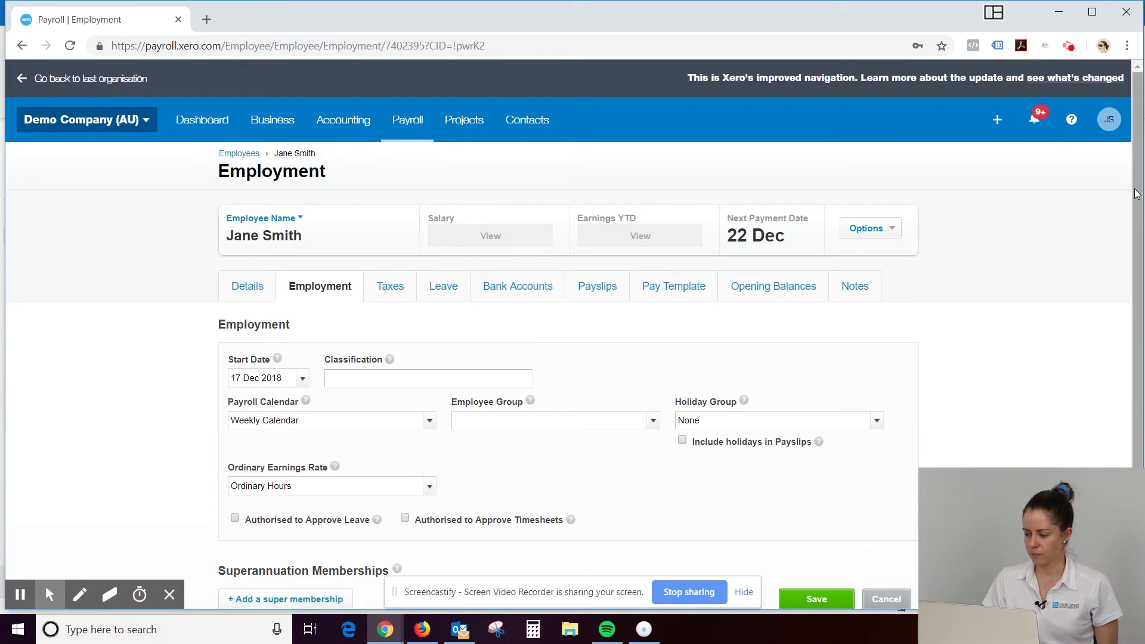
{"action": "scroll", "coordinate": [1141, 276], "scroll_direction": "down", "scroll_amount": 1}
Add a HESTA Super Fund membership for Jane Smith with her employee number
{"action": "left_click", "coordinate": [249, 573]}
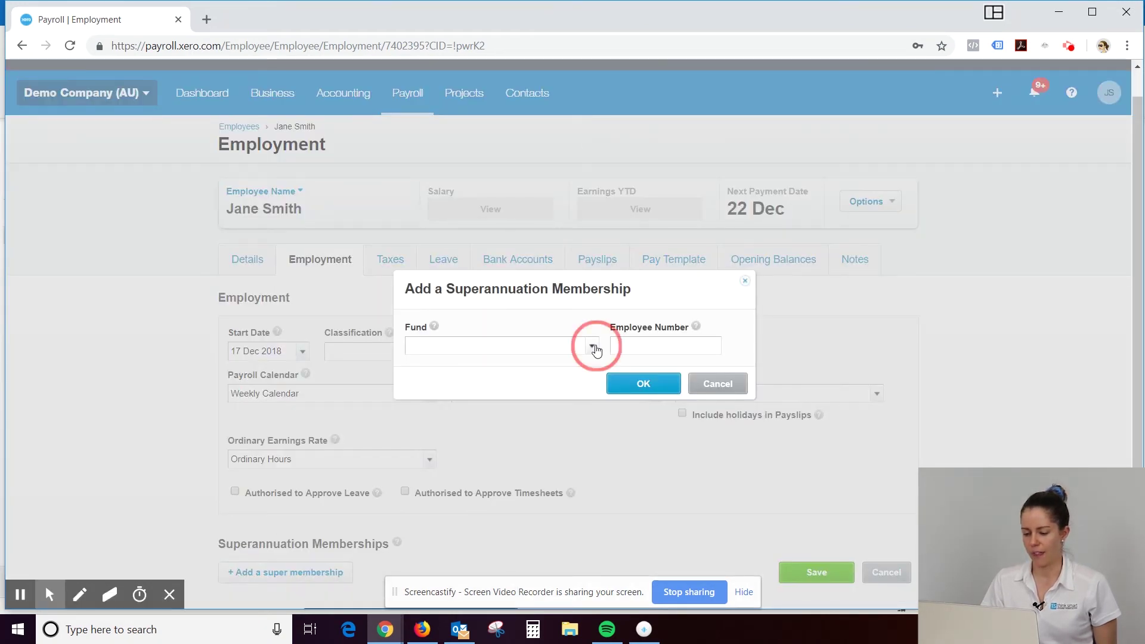
{"action": "left_click", "coordinate": [597, 351]}
{"action": "left_click", "coordinate": [555, 377]}
{"action": "left_click", "coordinate": [656, 349]}
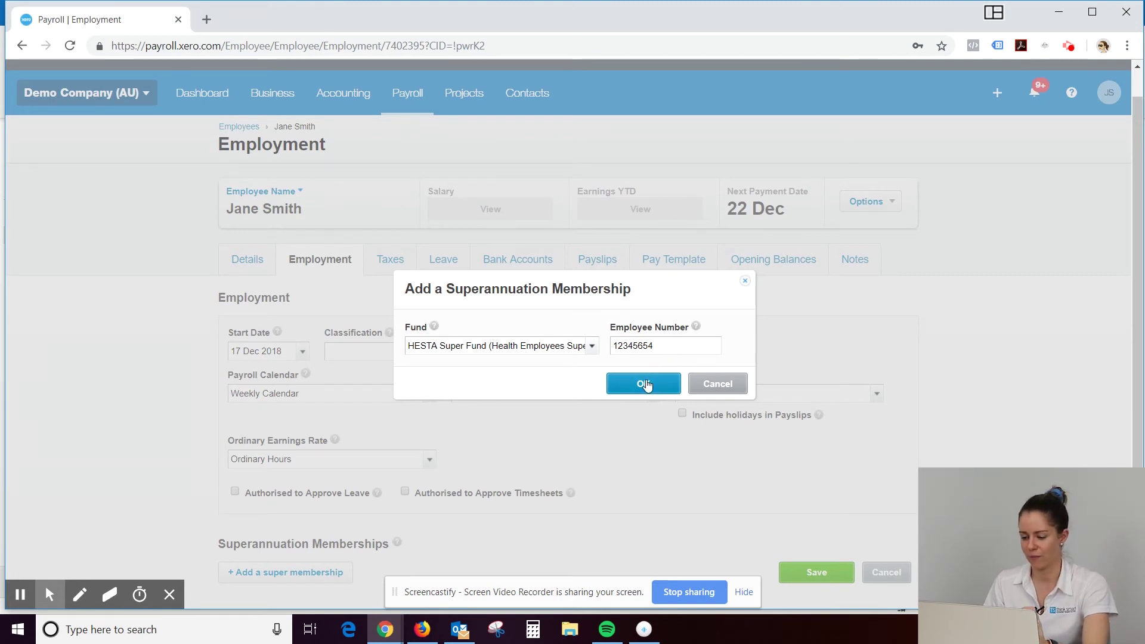
{"action": "left_click", "coordinate": [641, 384]}
Show Jane Smith's Leave tab with her Annual and Personal/Carer's Leave balances
{"action": "scroll", "coordinate": [900, 435], "scroll_direction": "down", "scroll_amount": 2}
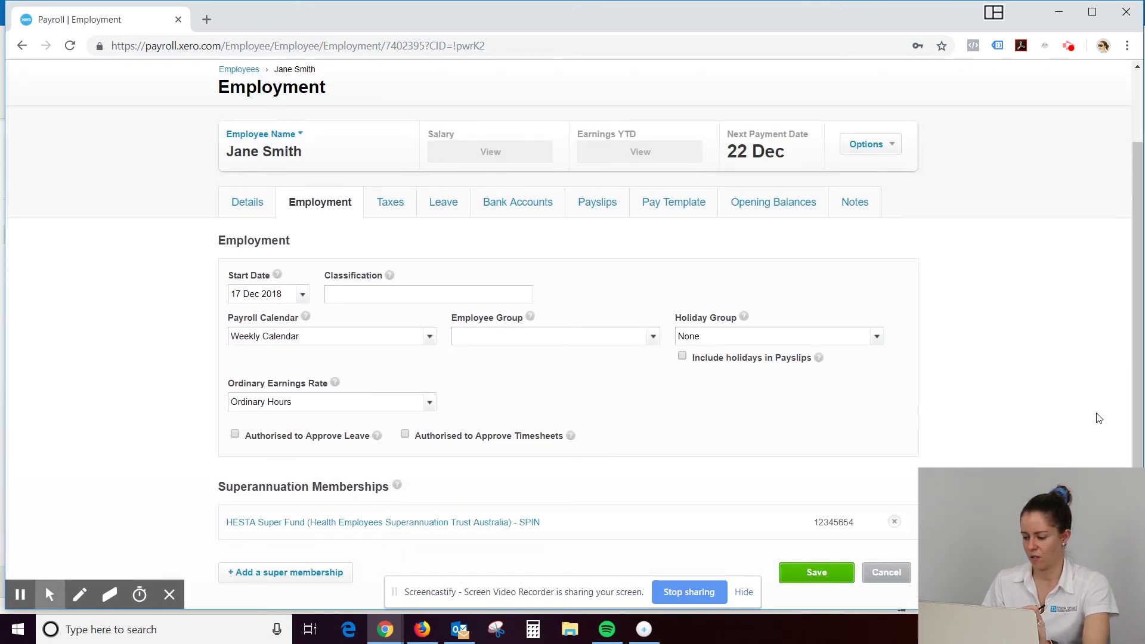
{"action": "left_click", "coordinate": [444, 202]}
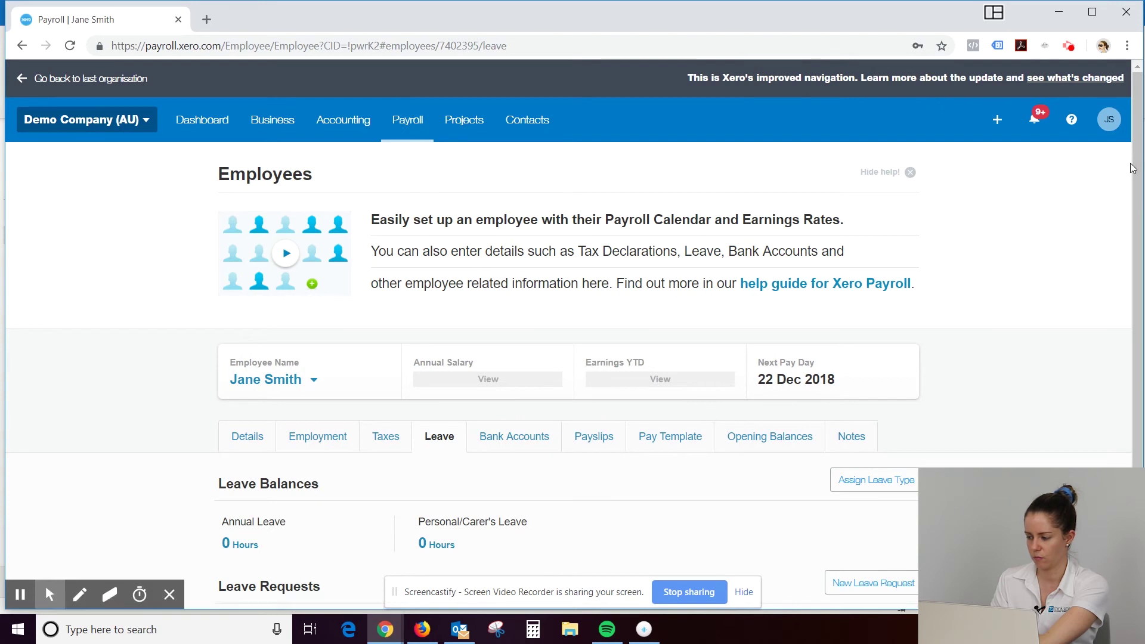
{"action": "left_click_drag", "start_coordinate": [1138, 171], "coordinate": [1138, 185]}
Start a new leave request for Jane Smith with the Annual Leave type
{"action": "scroll", "coordinate": [657, 220], "scroll_direction": "down", "scroll_amount": 1}
{"action": "scroll", "coordinate": [516, 338], "scroll_direction": "down", "scroll_amount": 1}
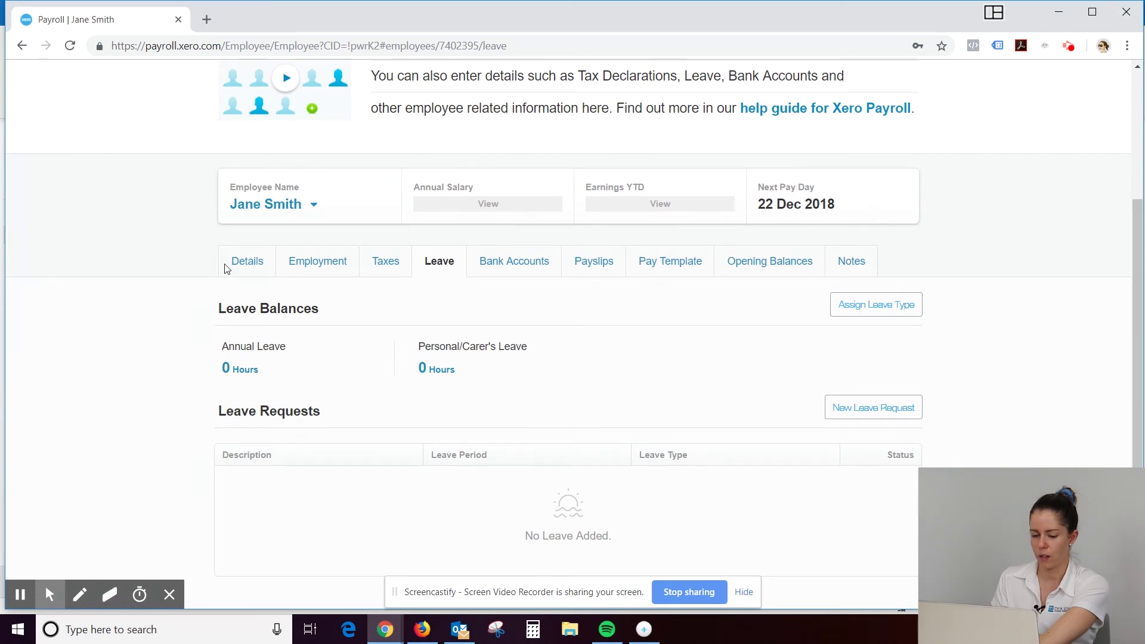
{"action": "scroll", "coordinate": [316, 231], "scroll_direction": "up", "scroll_amount": 2}
{"action": "left_click", "coordinate": [407, 121]}
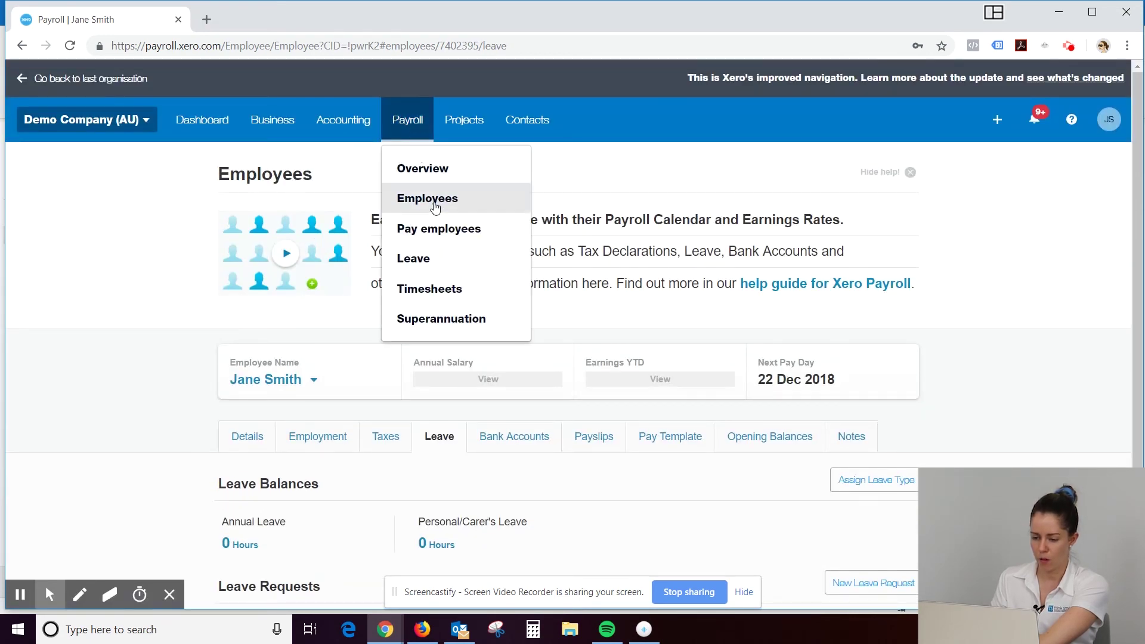
{"action": "scroll", "coordinate": [657, 293], "scroll_direction": "down", "scroll_amount": 1}
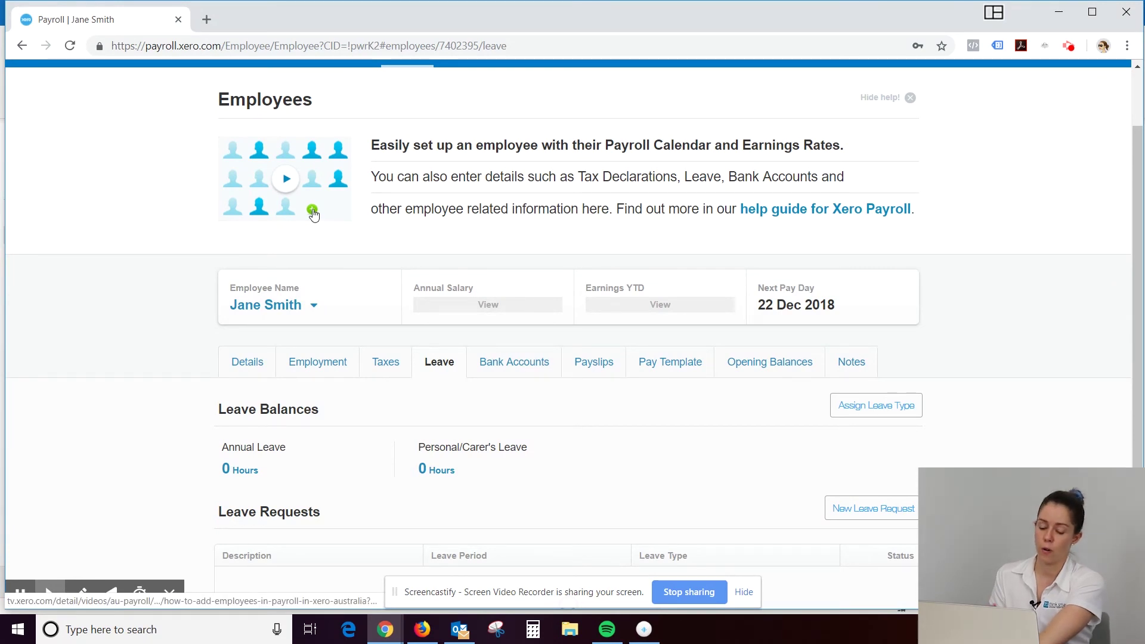
{"action": "scroll", "coordinate": [776, 406], "scroll_direction": "down", "scroll_amount": 2}
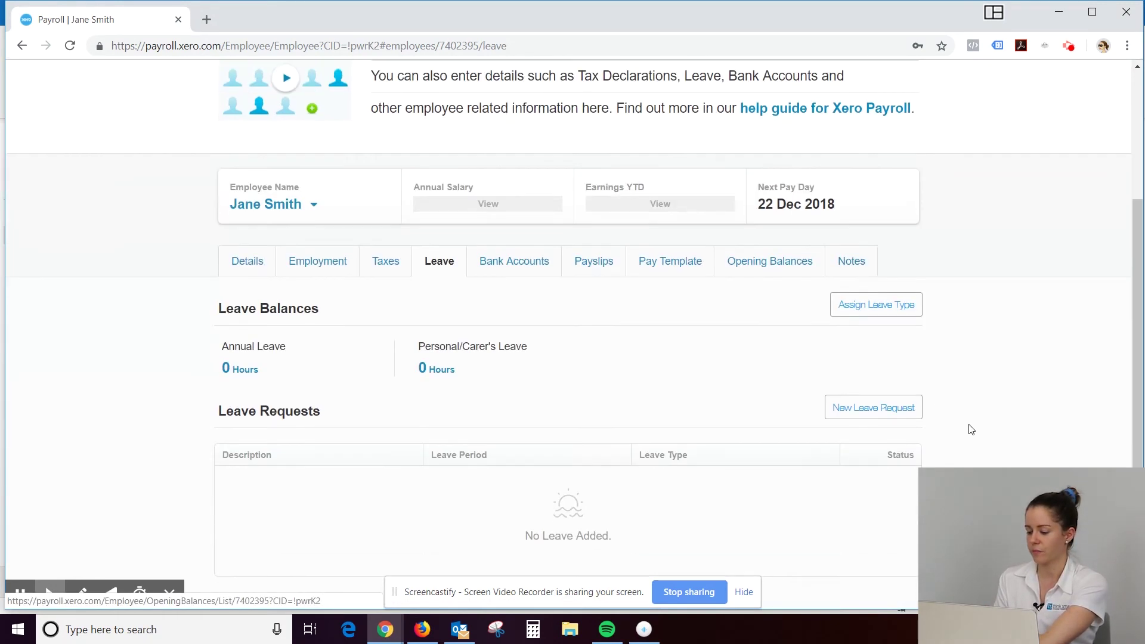
{"action": "left_click", "coordinate": [893, 417]}
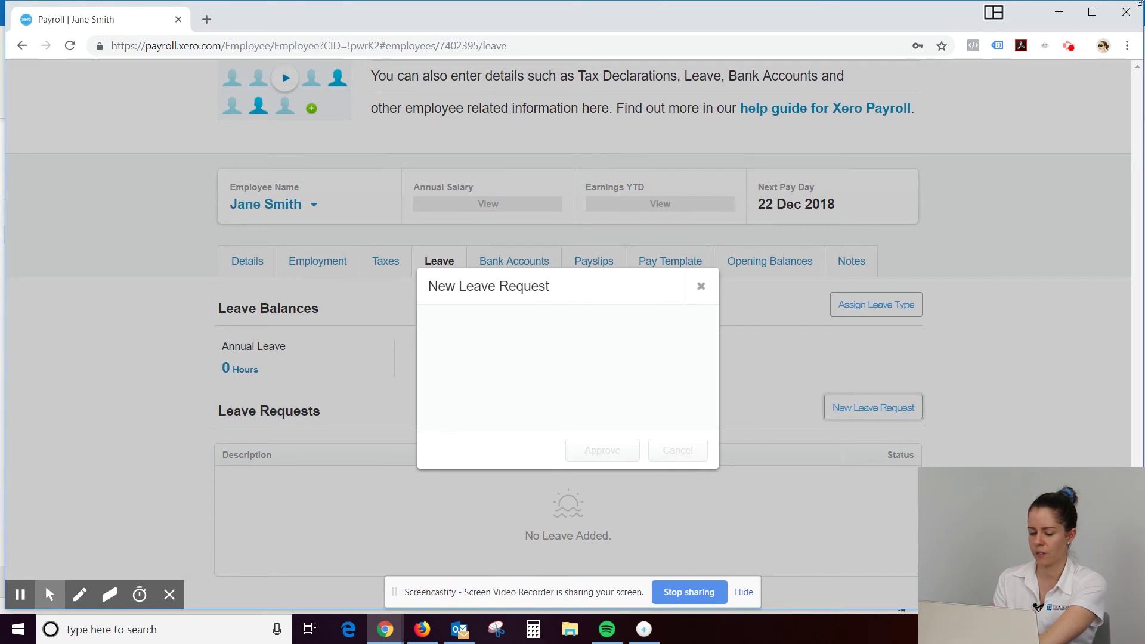
{"action": "left_click", "coordinate": [700, 257]}
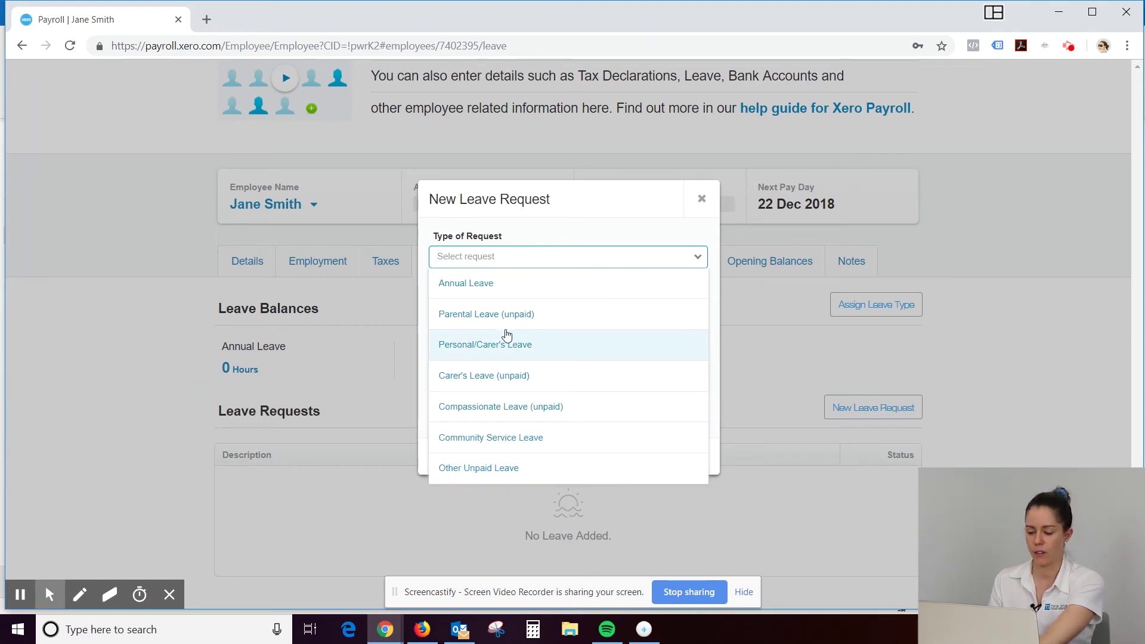
{"action": "left_click", "coordinate": [486, 282]}
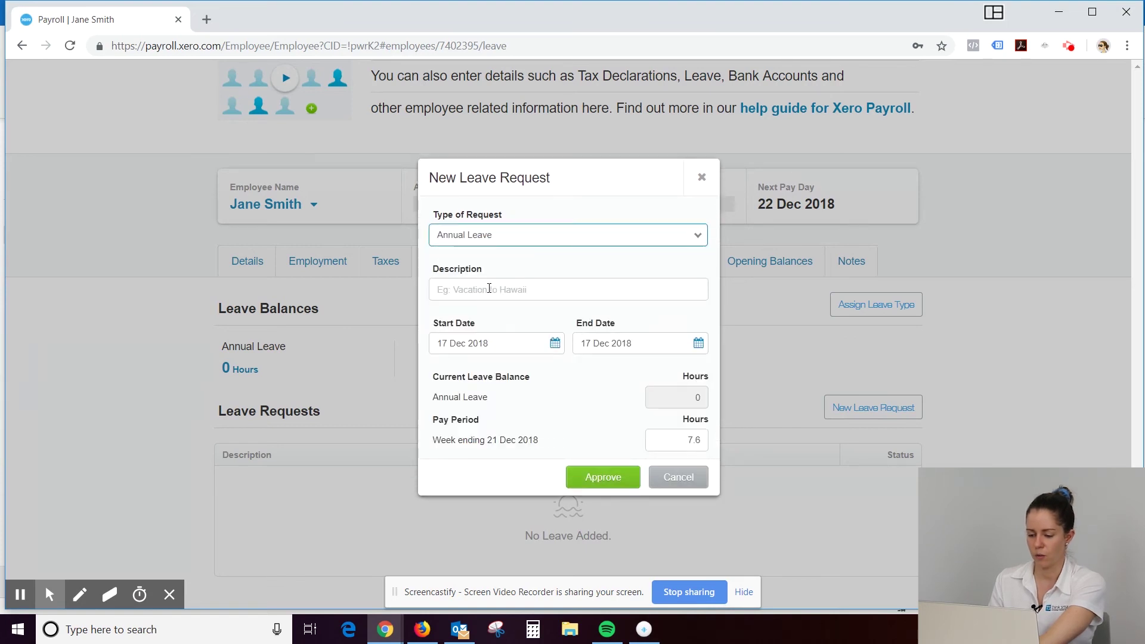
Describe the leave as 'Holiday', dated 24–28 Dec 2018, and approve it
{"action": "left_click", "coordinate": [493, 284]}
{"action": "type", "text": "Hol"}
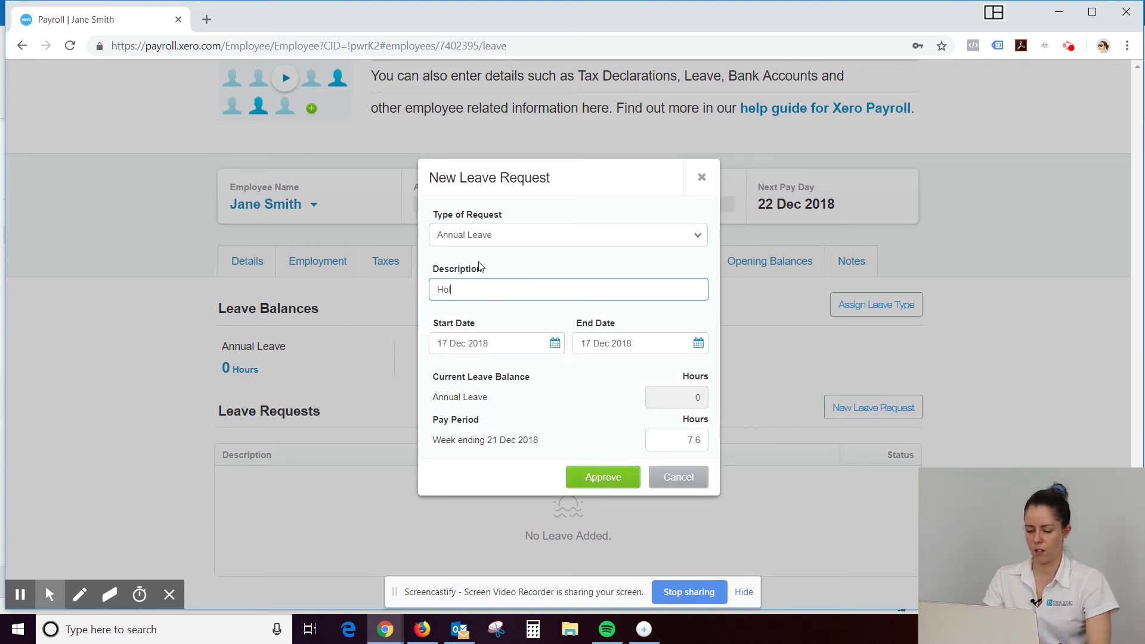
{"action": "type", "text": "iday"}
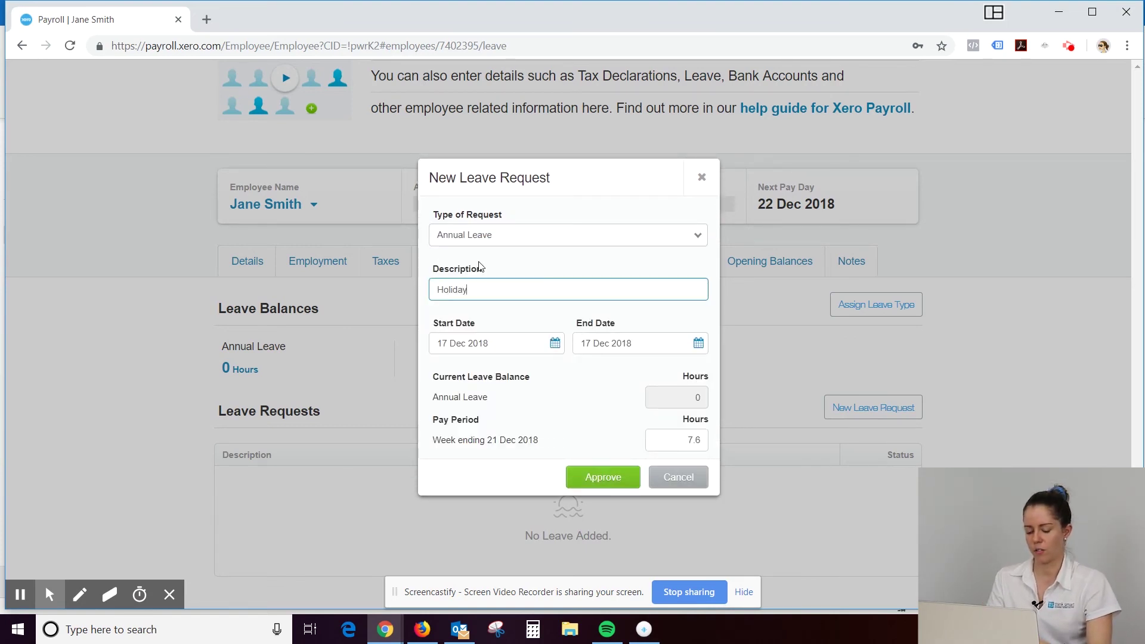
{"action": "left_click", "coordinate": [555, 345]}
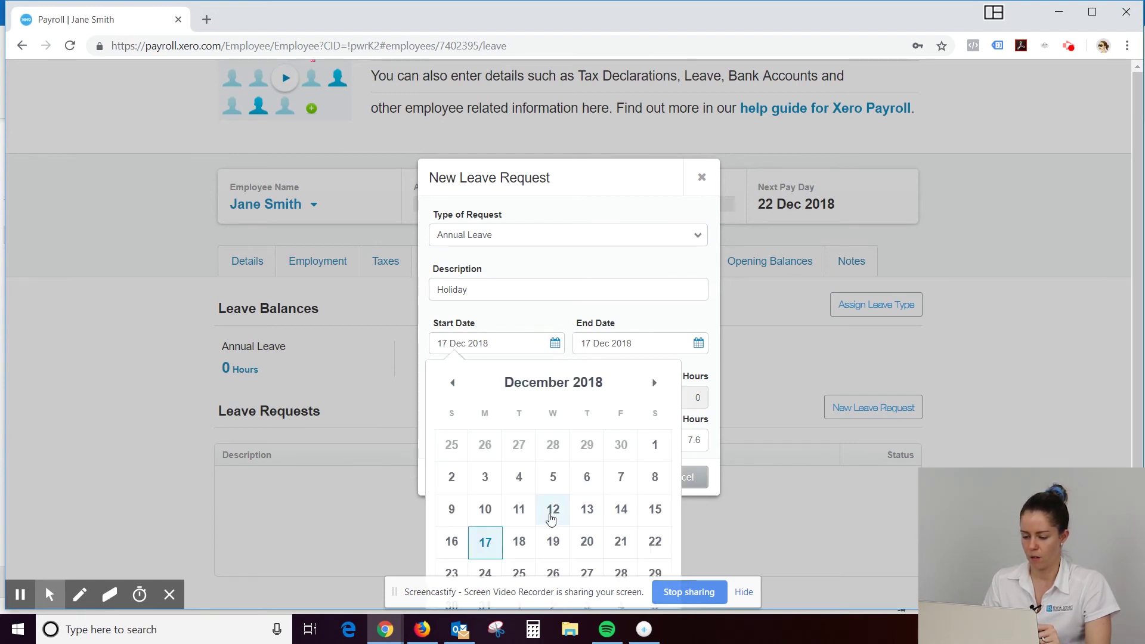
{"action": "left_click", "coordinate": [485, 500]}
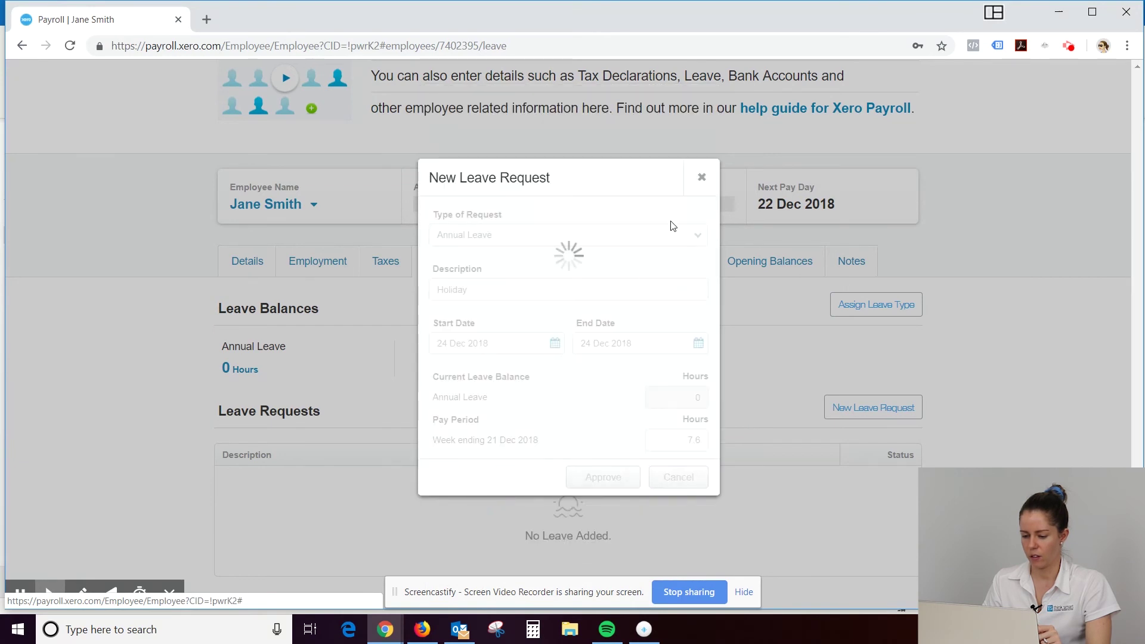
{"action": "left_click", "coordinate": [699, 341]}
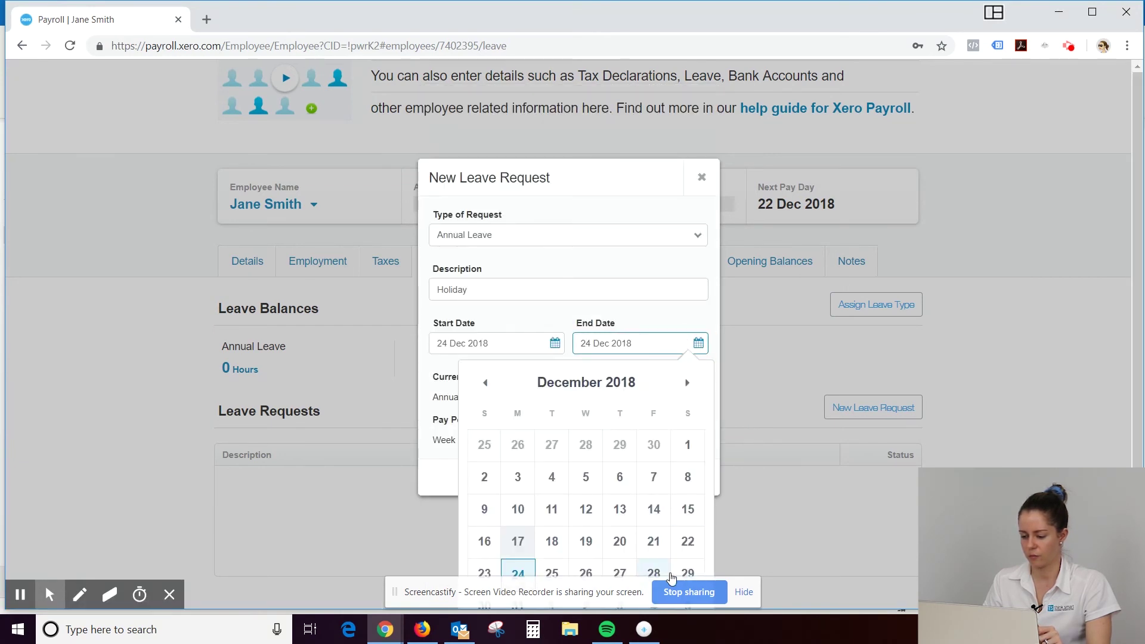
{"action": "left_click", "coordinate": [659, 574]}
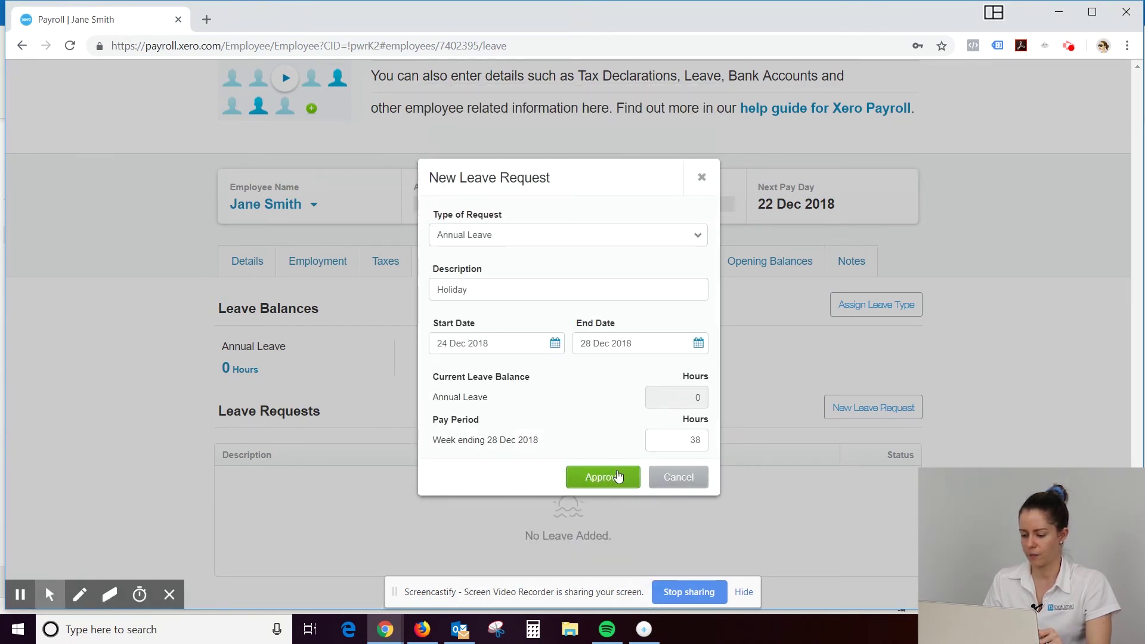
{"action": "left_click", "coordinate": [613, 474]}
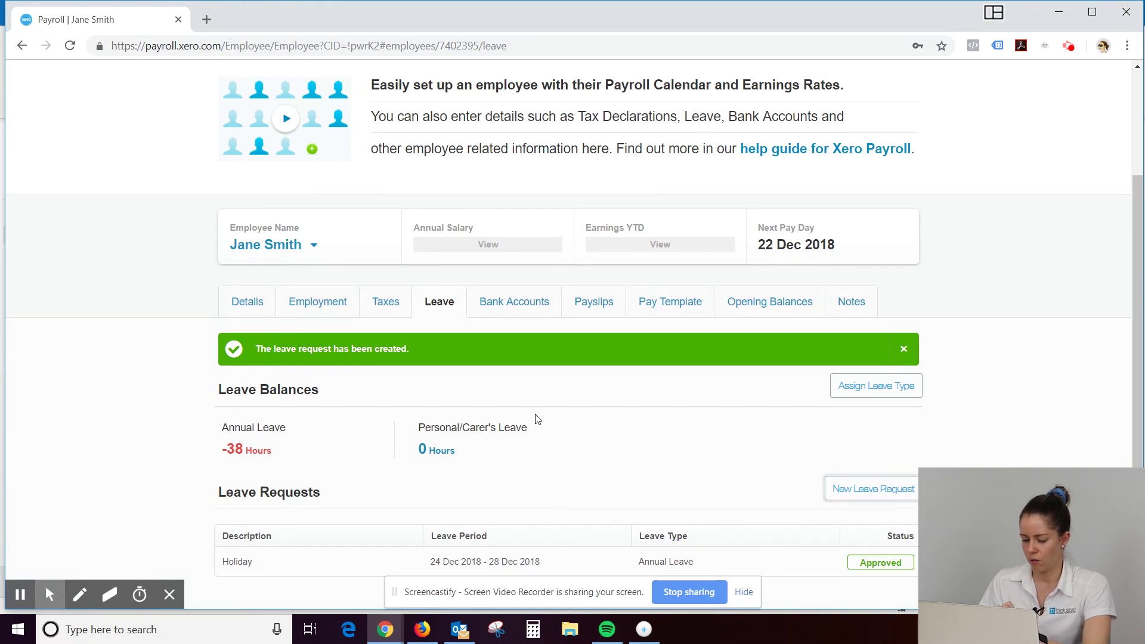
View Jane Smith's bank accounts, then return to the current Employees list and open the Payroll menu
{"action": "left_click", "coordinate": [539, 319]}
{"action": "left_click", "coordinate": [598, 448]}
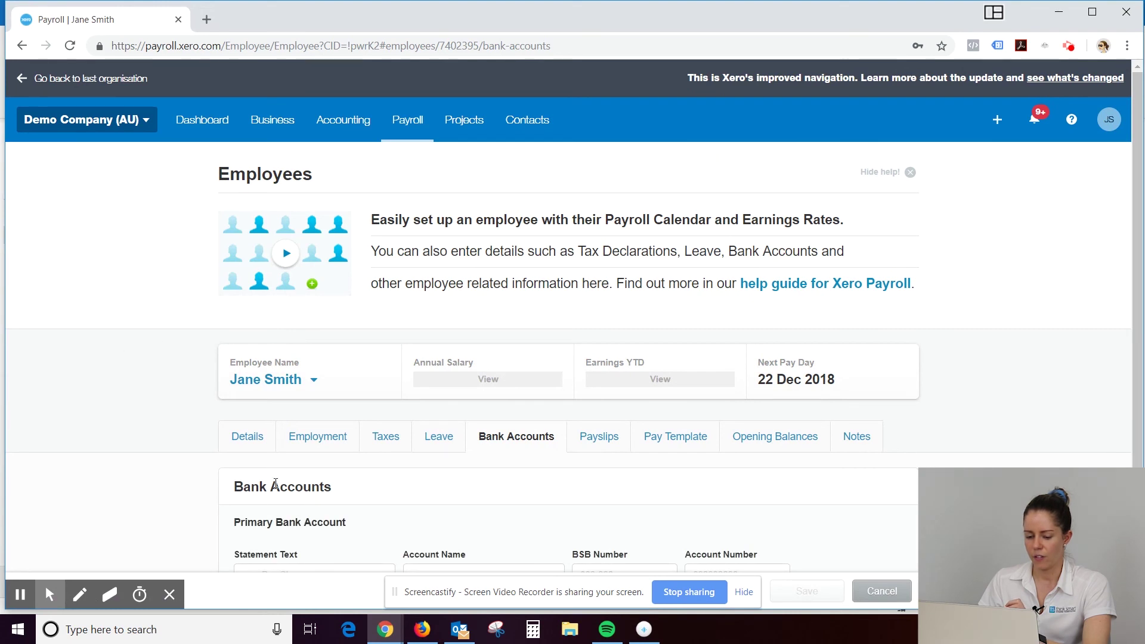
{"action": "left_click", "coordinate": [399, 122]}
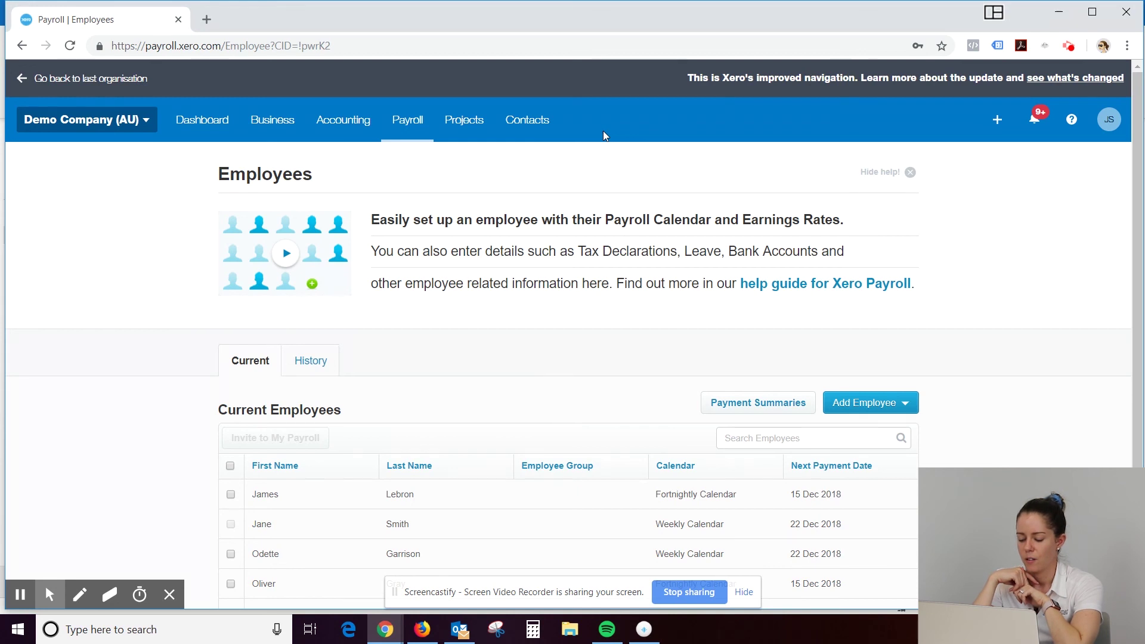
{"action": "left_click", "coordinate": [408, 120]}
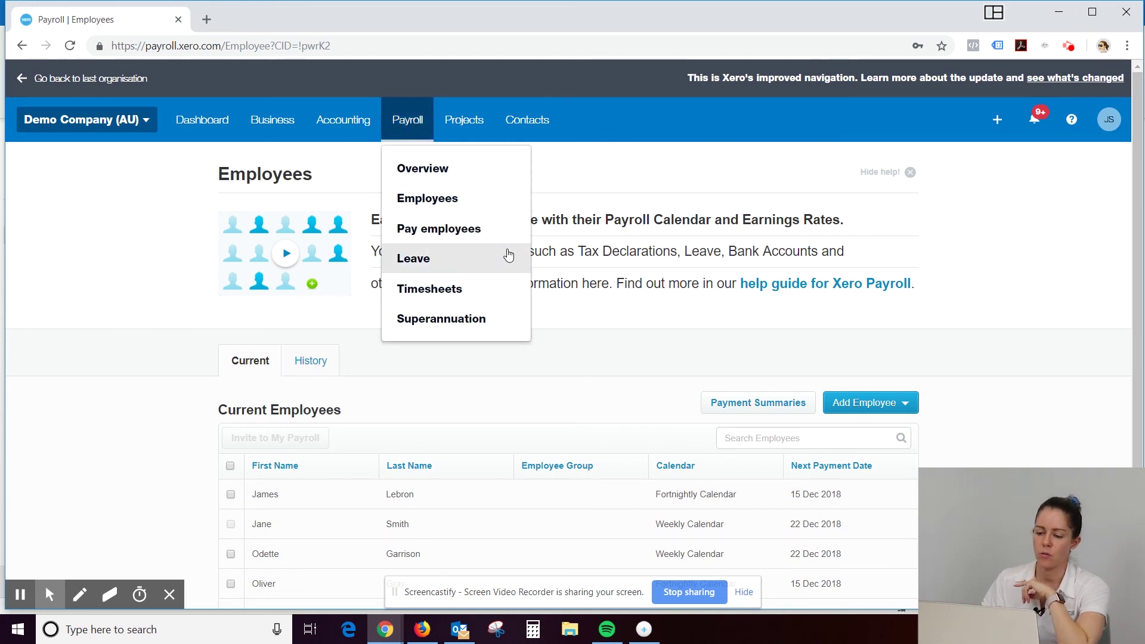